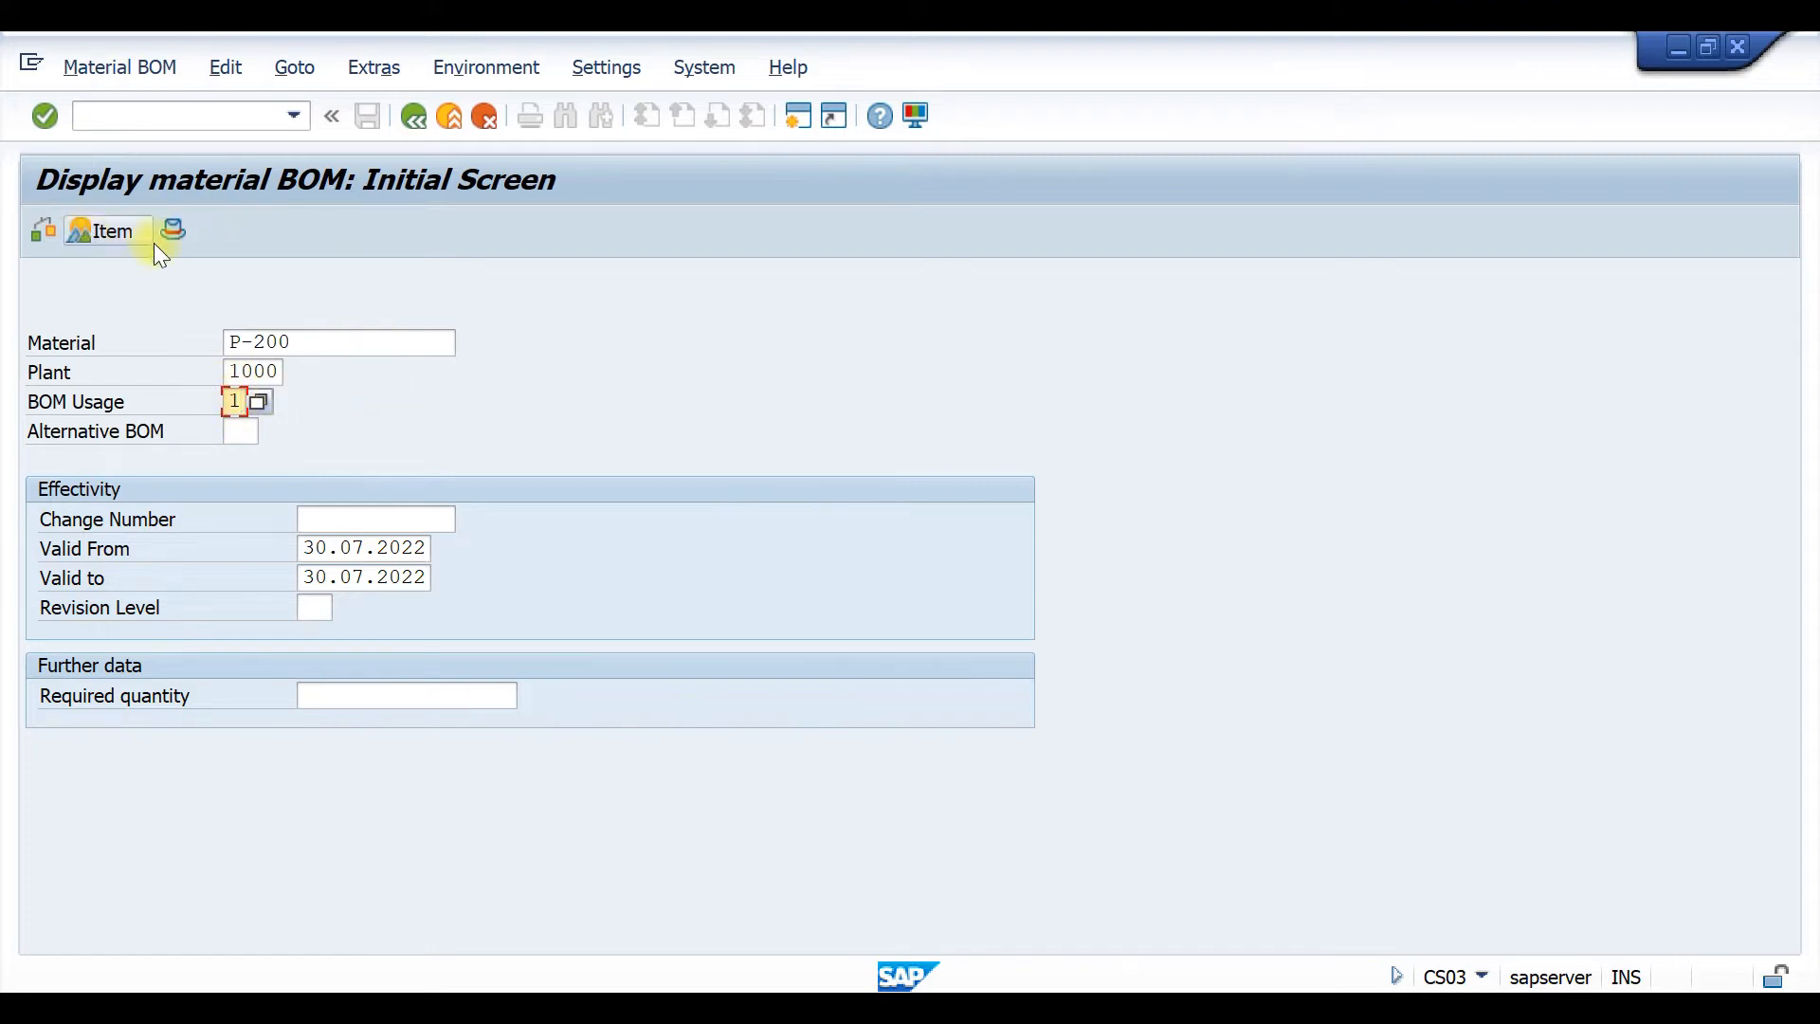
# Display the BOM of material P-200 in plant 1000 with usage 1 and examine its description and component items.
pyautogui.press('Return')
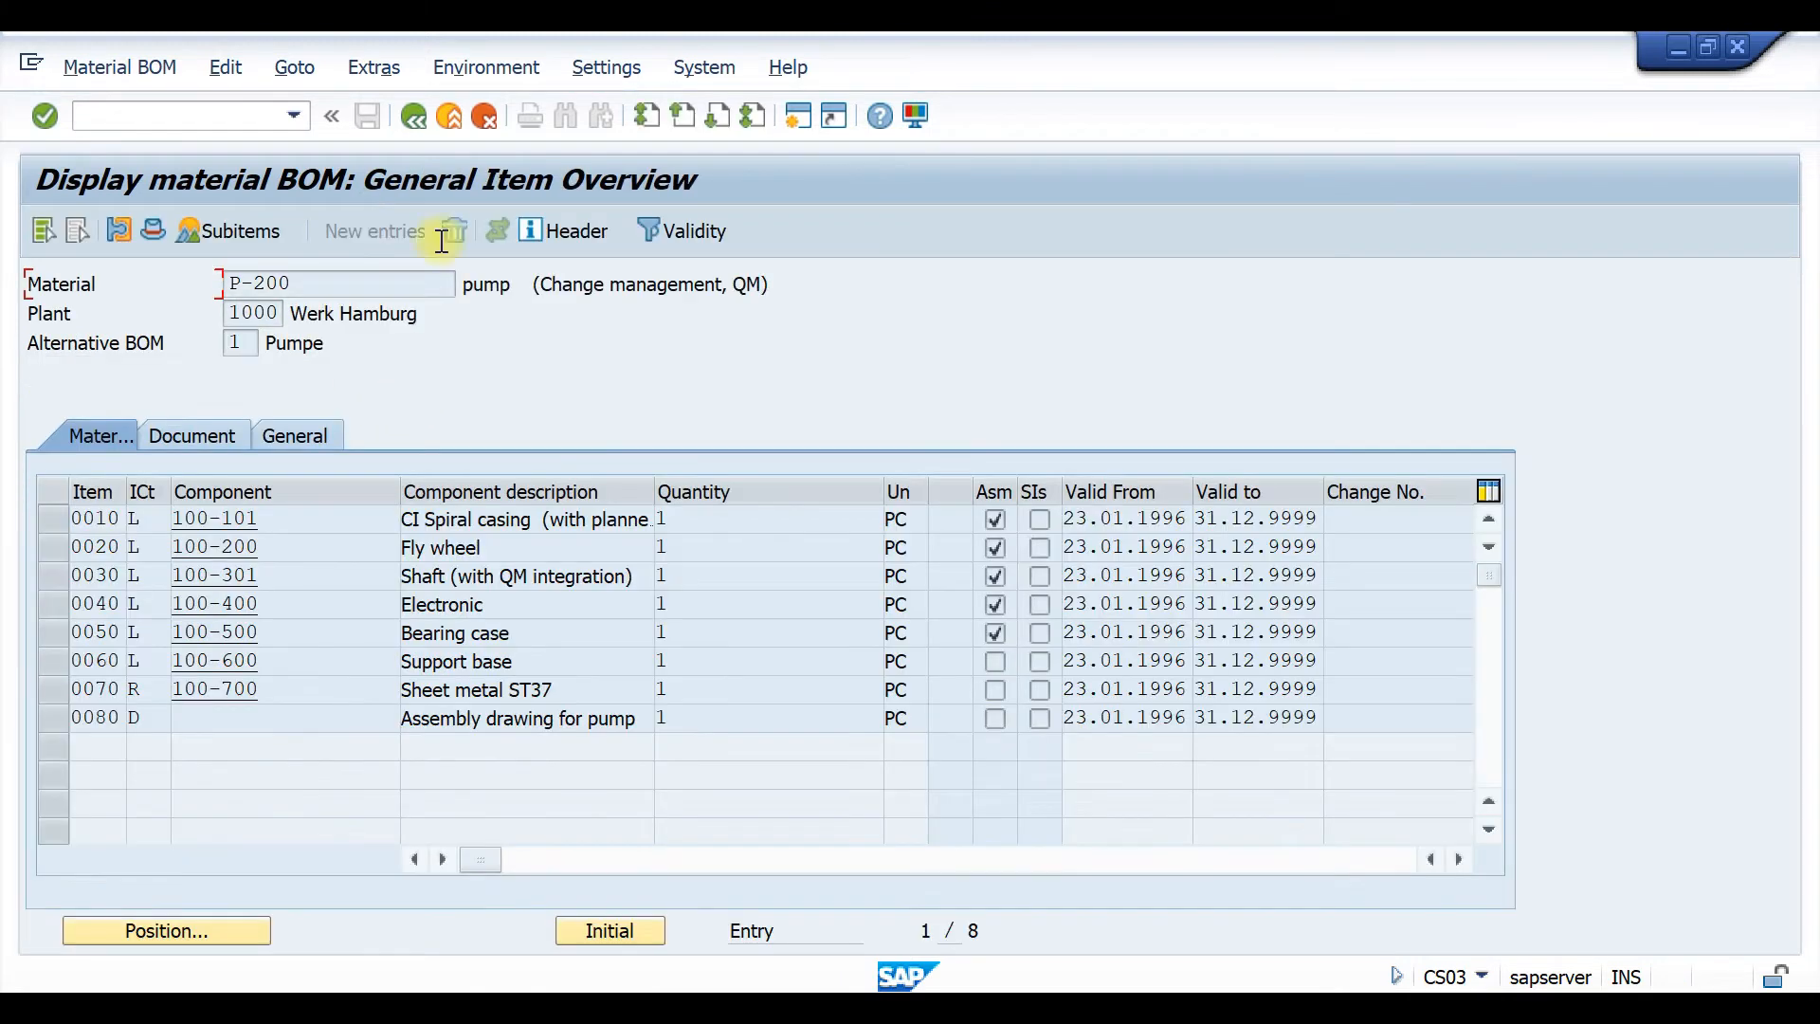
pyautogui.click(290, 282)
pyautogui.click(548, 287)
pyautogui.moveTo(516, 284); pyautogui.dragTo(462, 284)
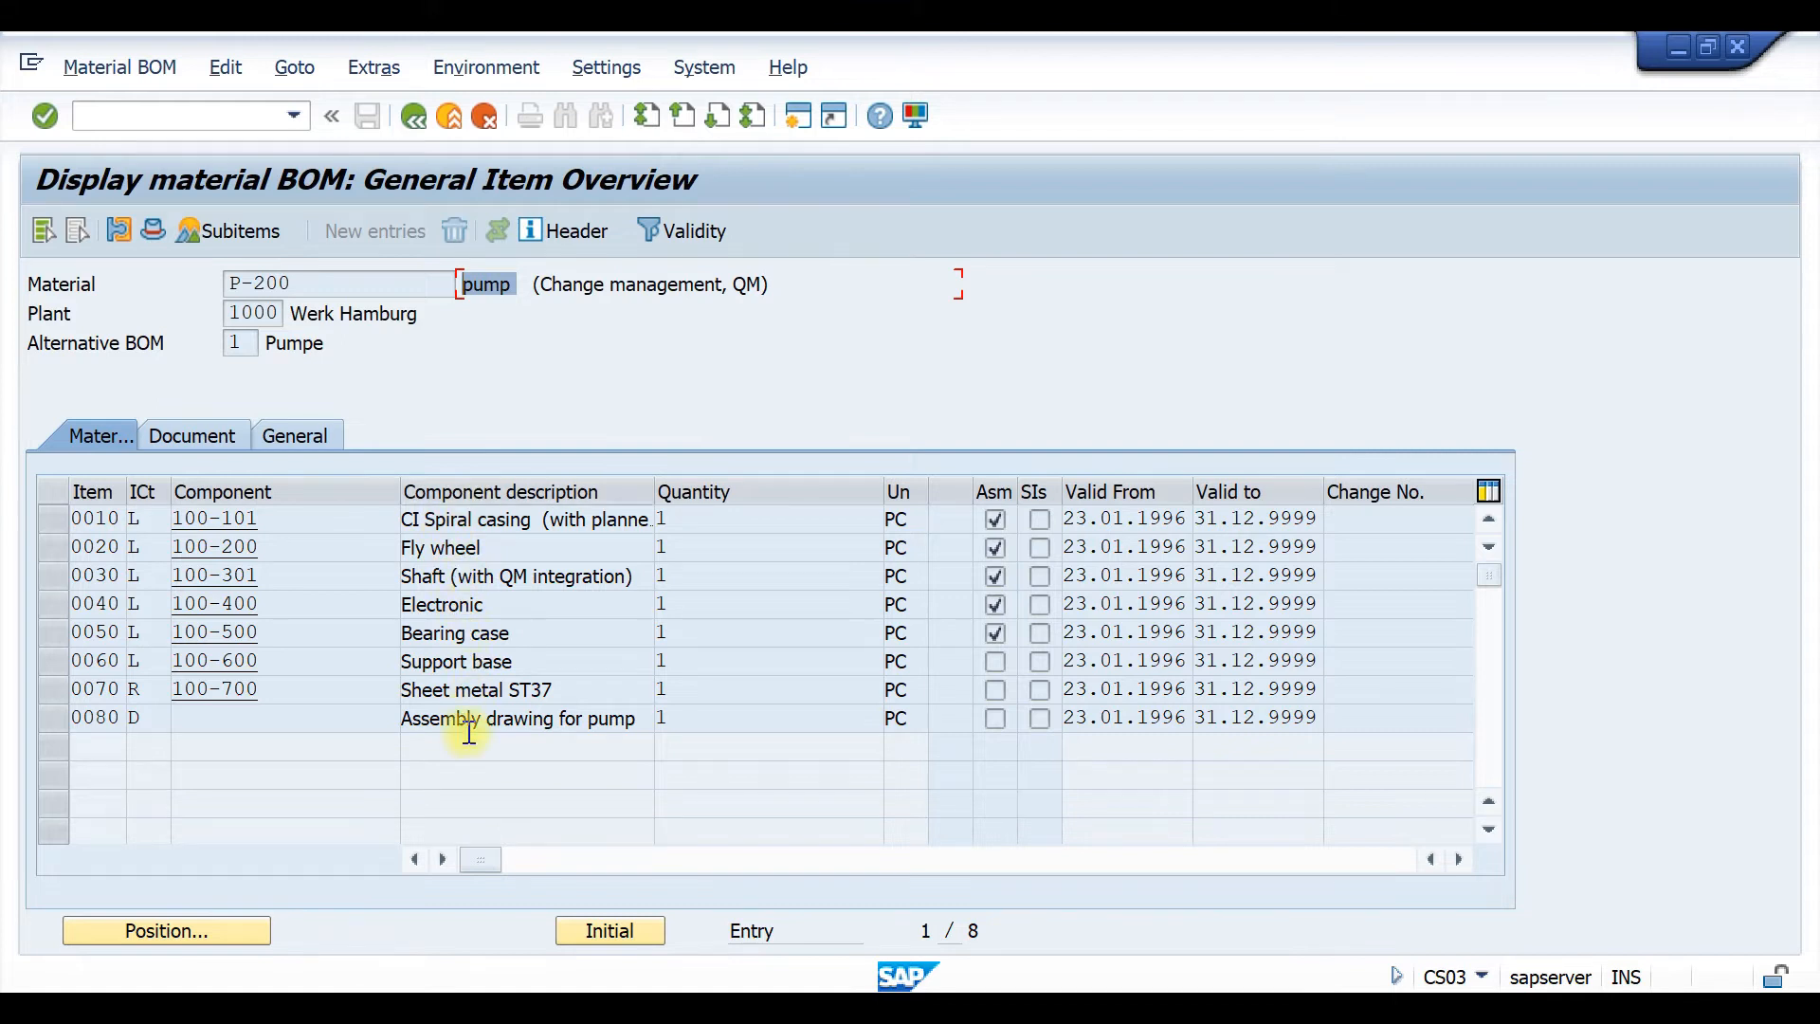
pyautogui.moveTo(399, 720)
pyautogui.mouseDown()
pyautogui.moveTo(550, 721)
pyautogui.moveTo(388, 723)
pyautogui.mouseUp()
pyautogui.moveTo(628, 723); pyautogui.dragTo(389, 720)
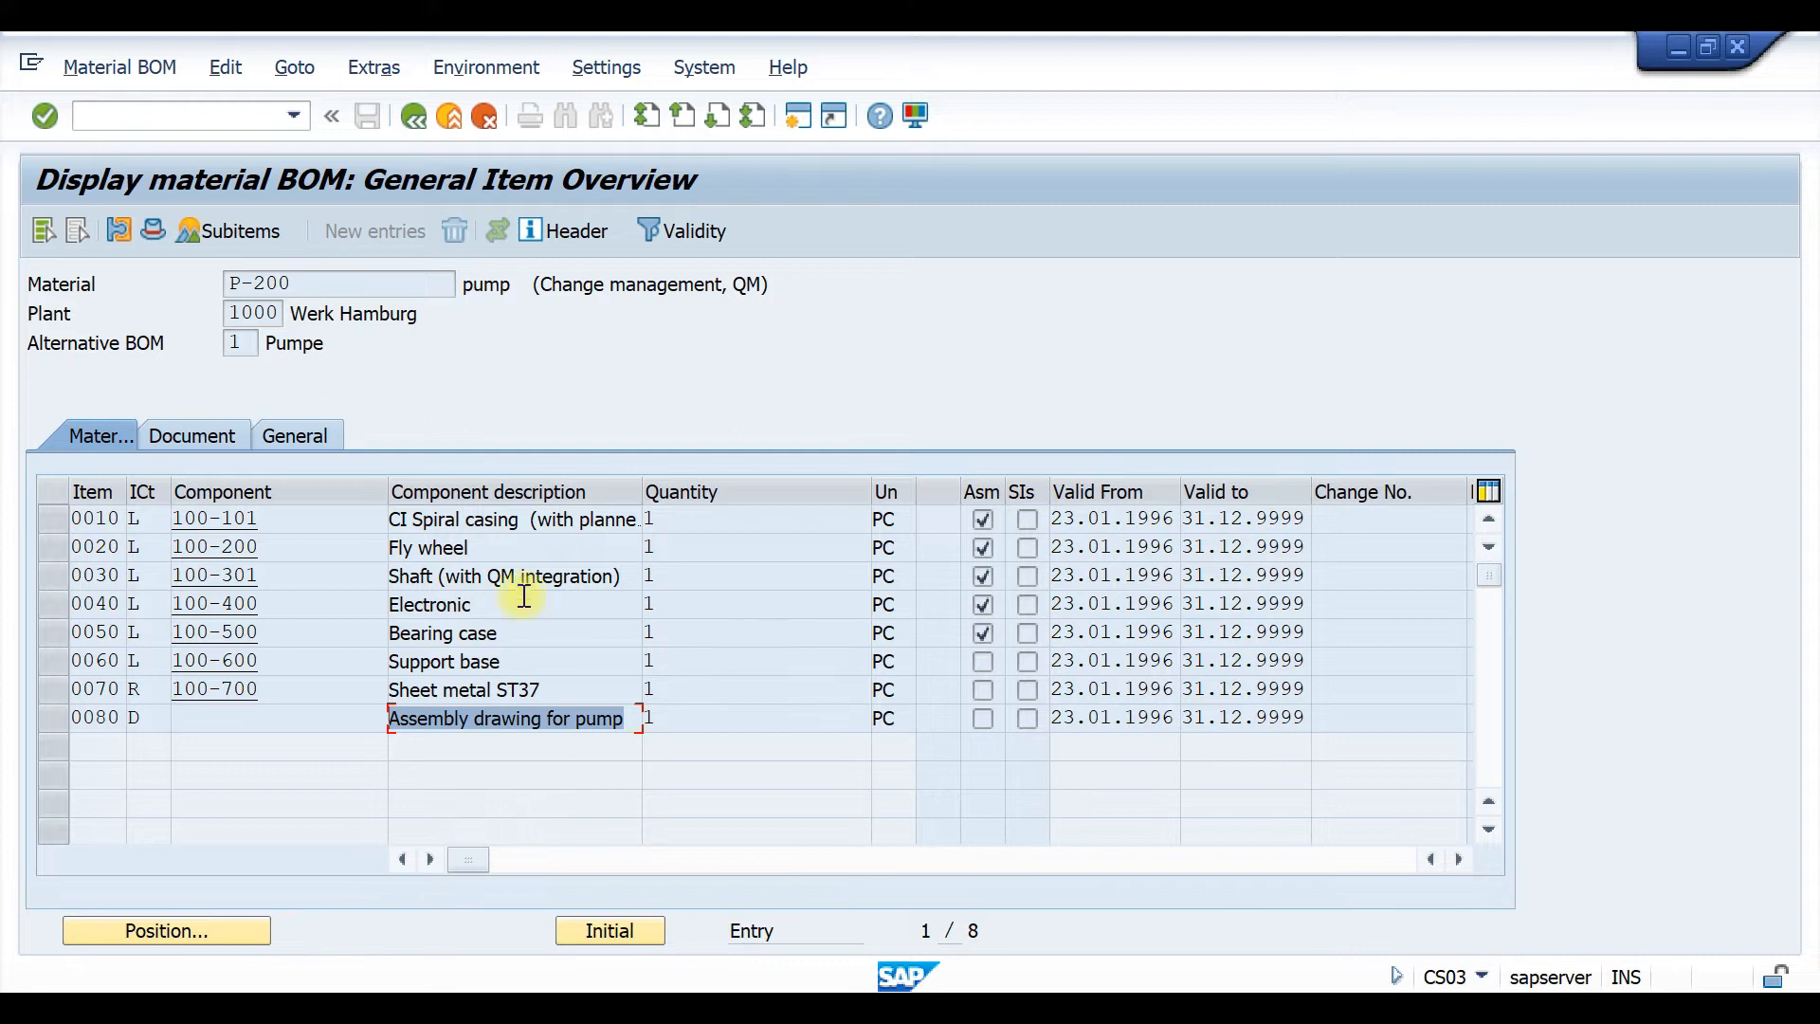
pyautogui.click(305, 282)
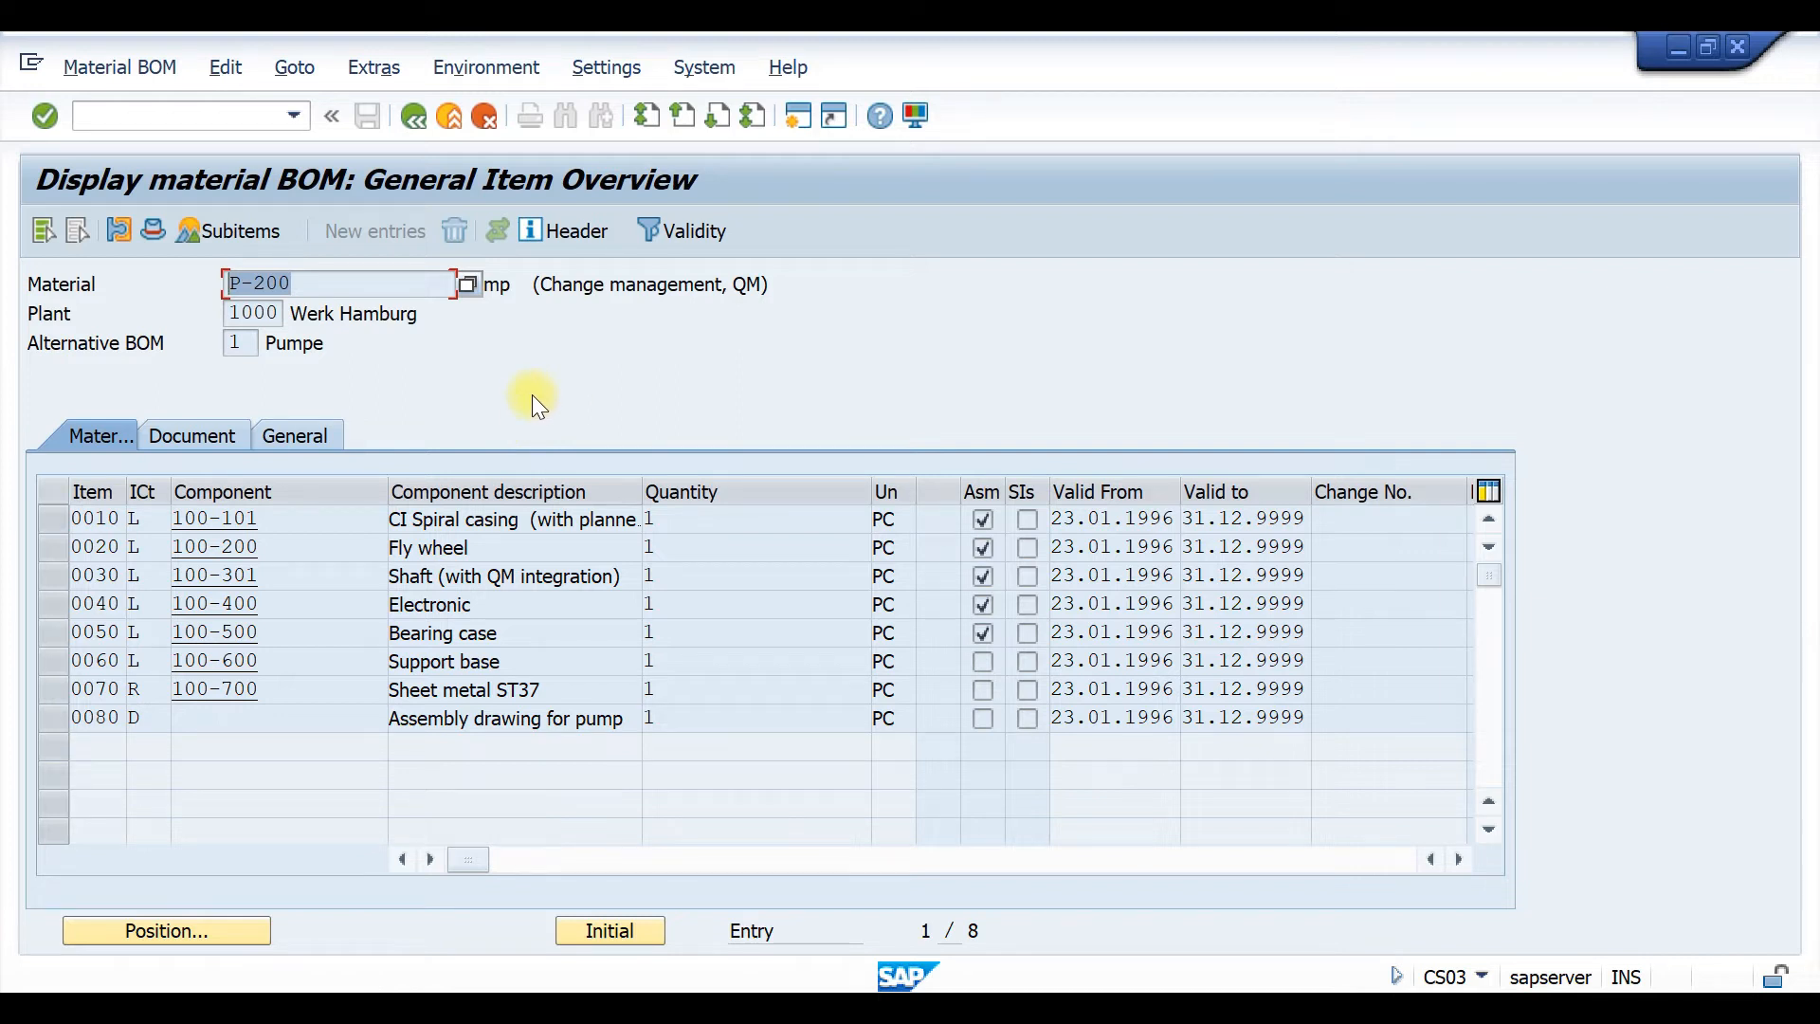
# Open an additional session and start transaction CO01 for creating a production order.
pyautogui.click(802, 119)
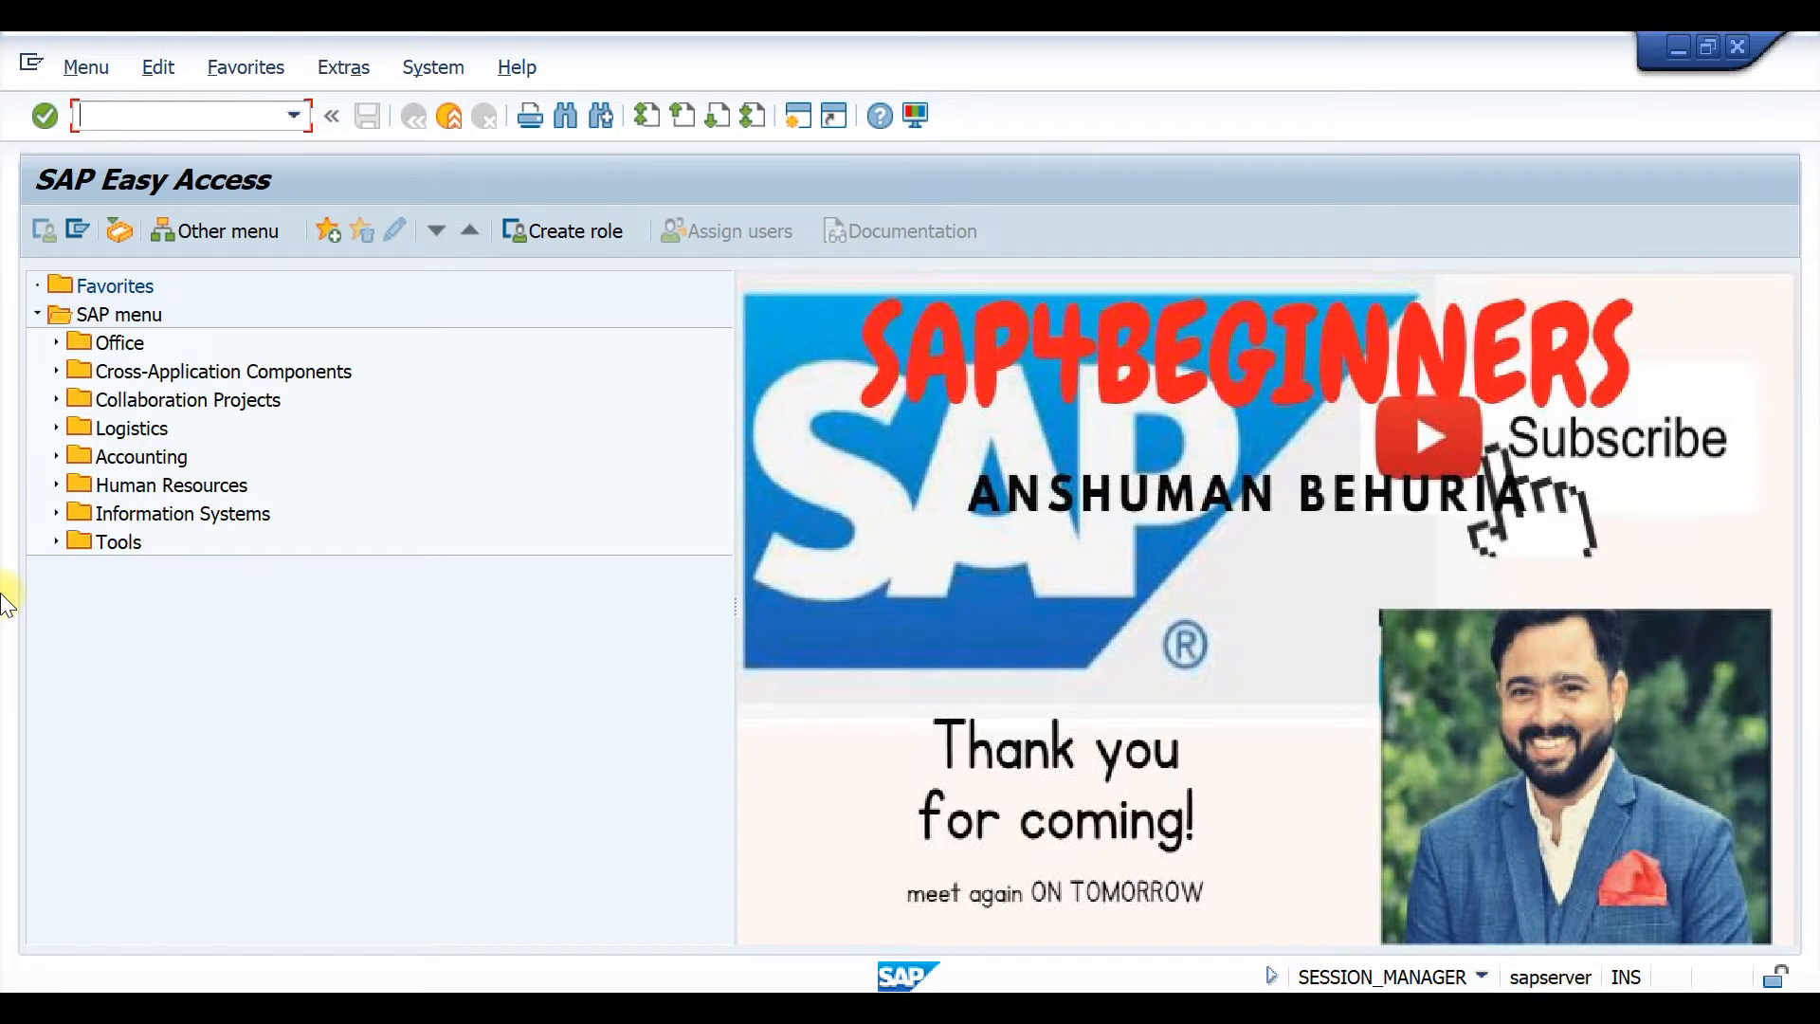
pyautogui.write('co01')
pyautogui.press('Return')
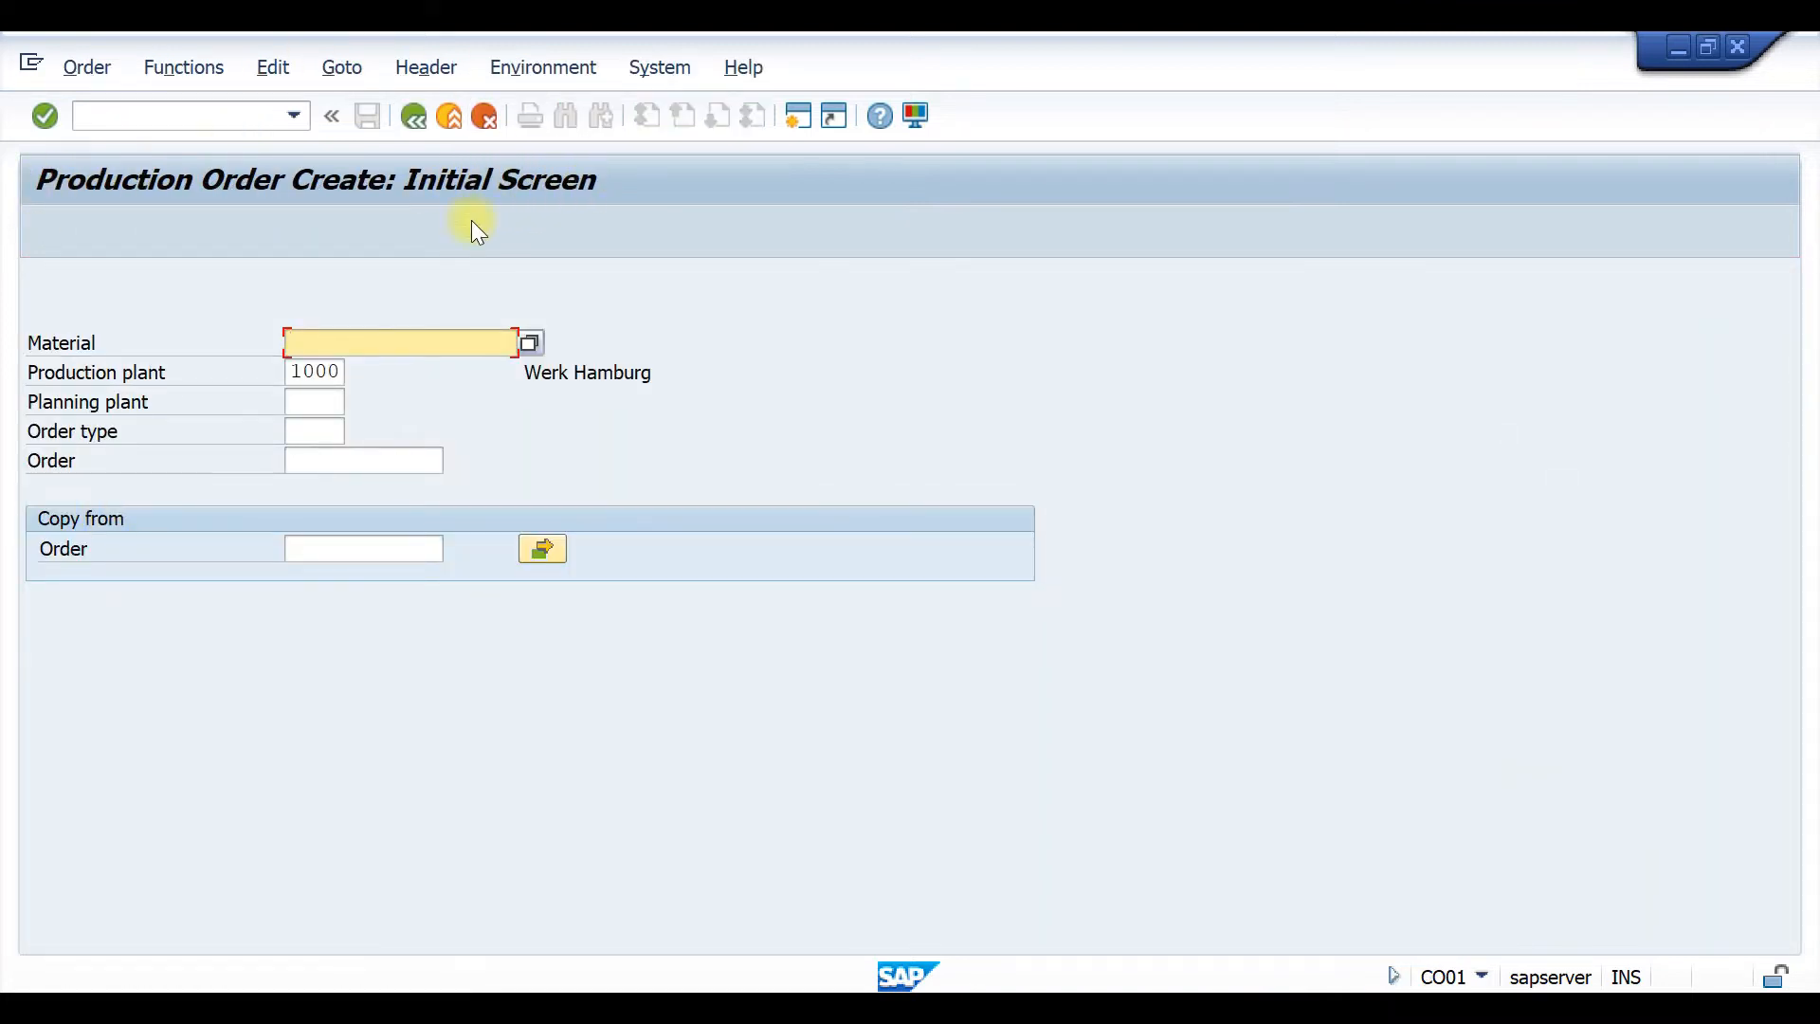
# Start a production order for material P-200 with production plant 1000, planning plant 1000 and order type ID01.
pyautogui.click(360, 344)
pyautogui.click(350, 372)
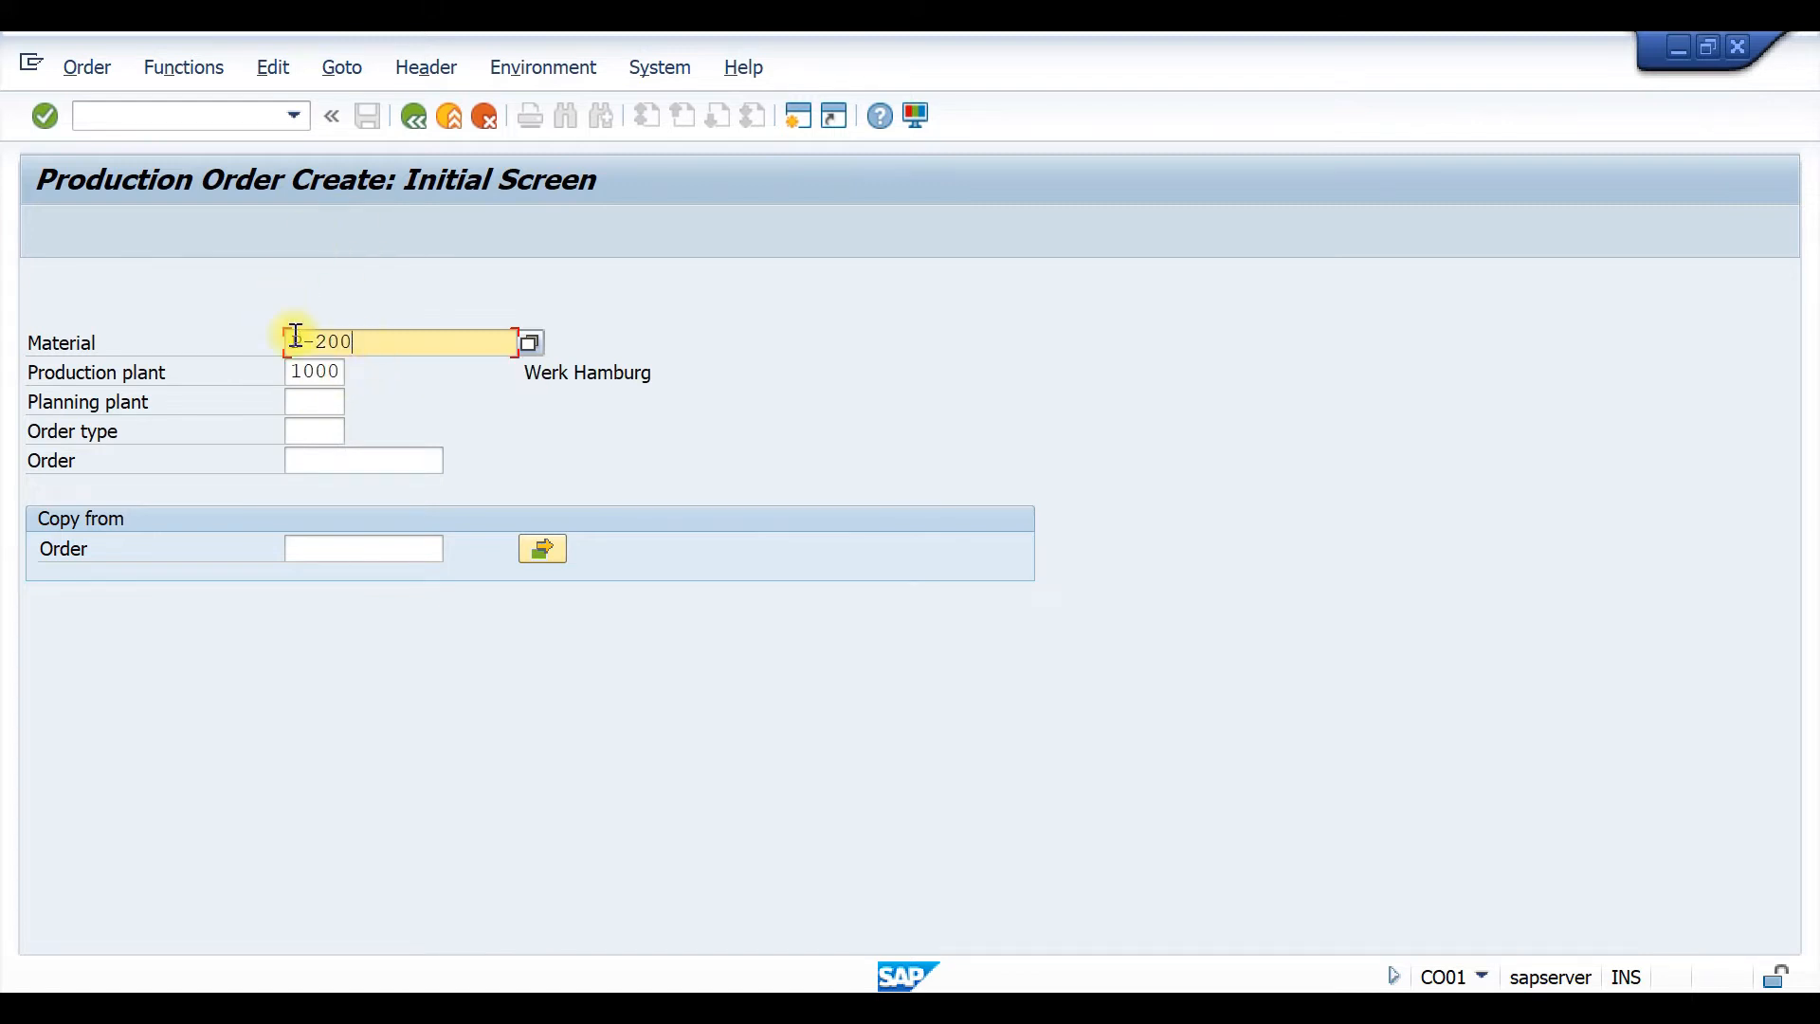
pyautogui.click(290, 371)
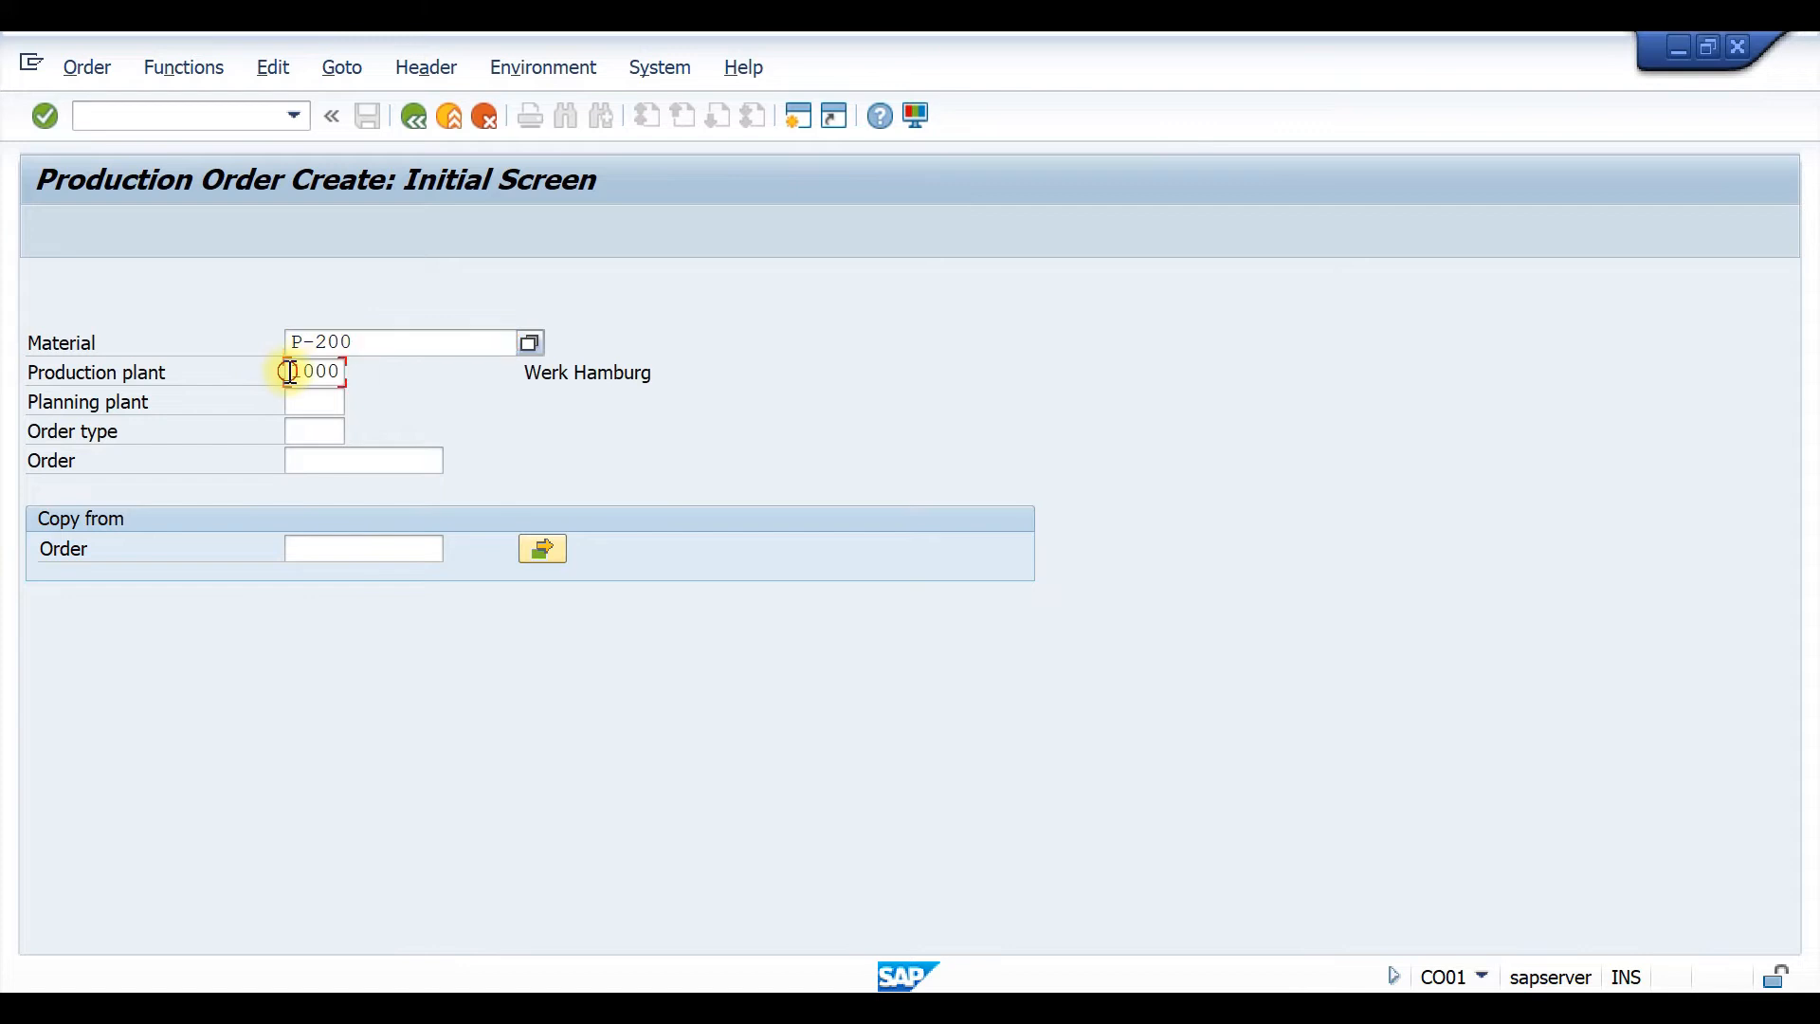
pyautogui.click(303, 400)
pyautogui.click(325, 431)
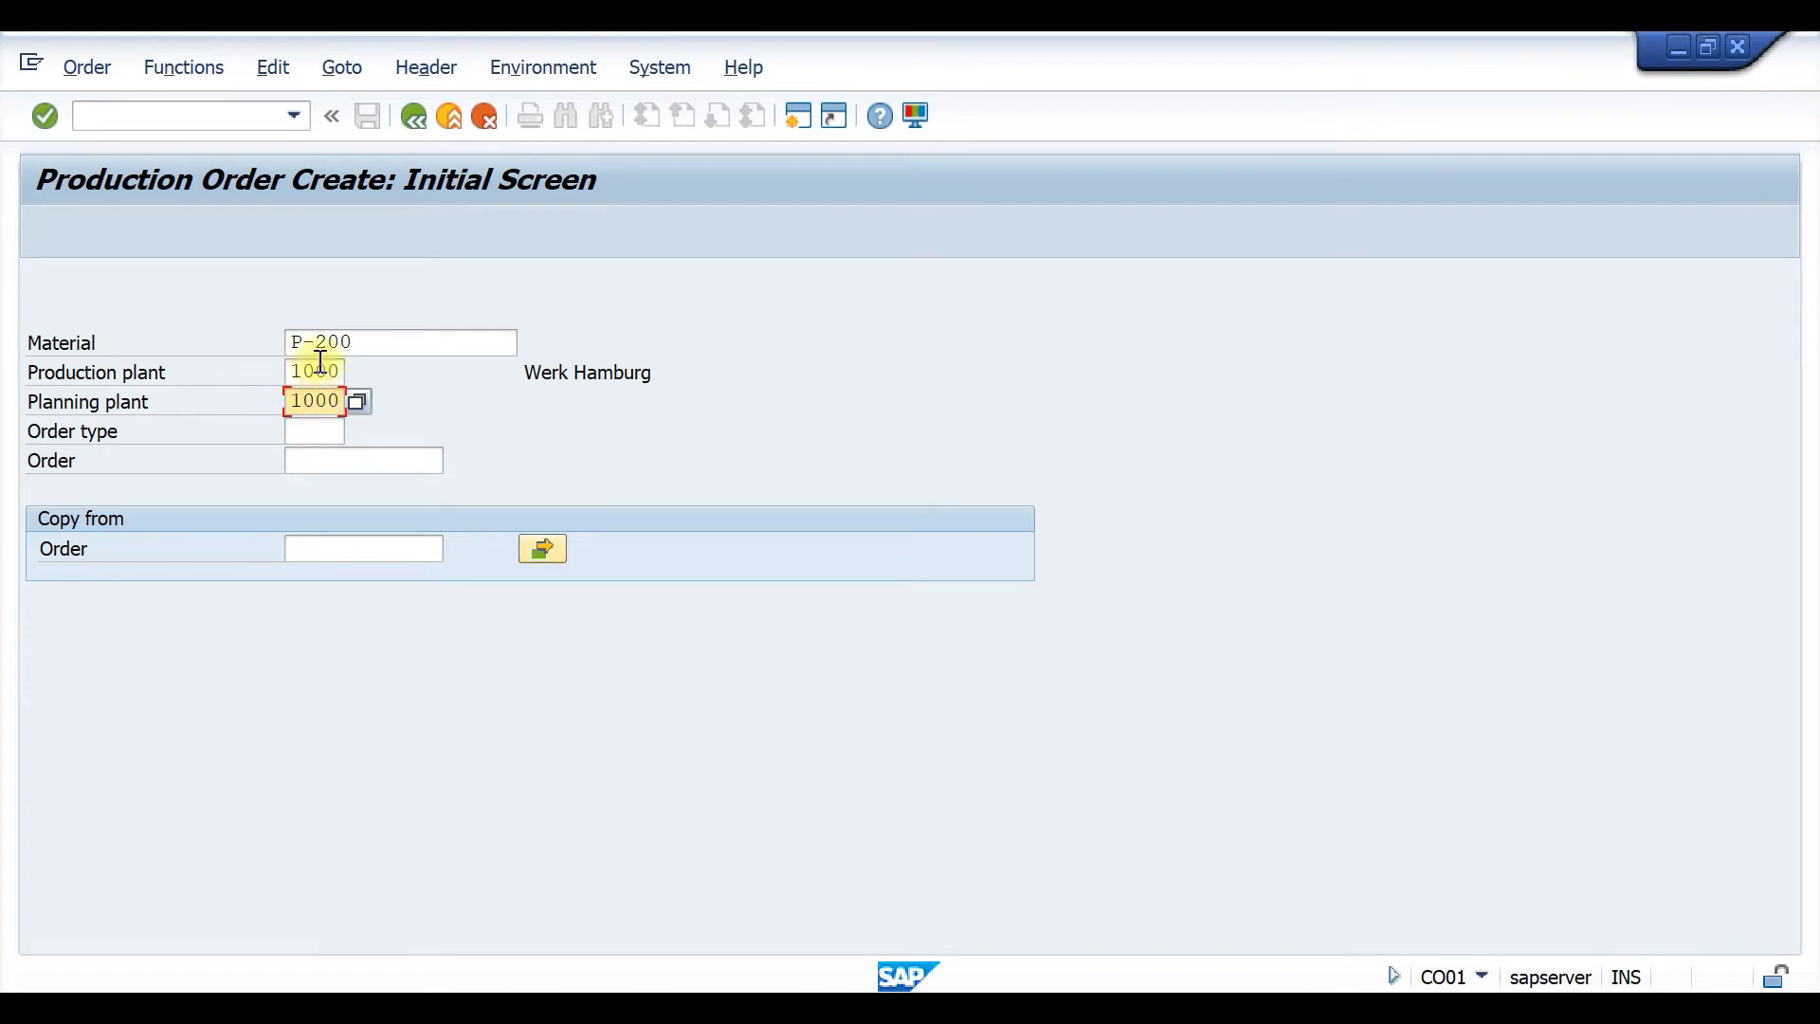
pyautogui.click(320, 431)
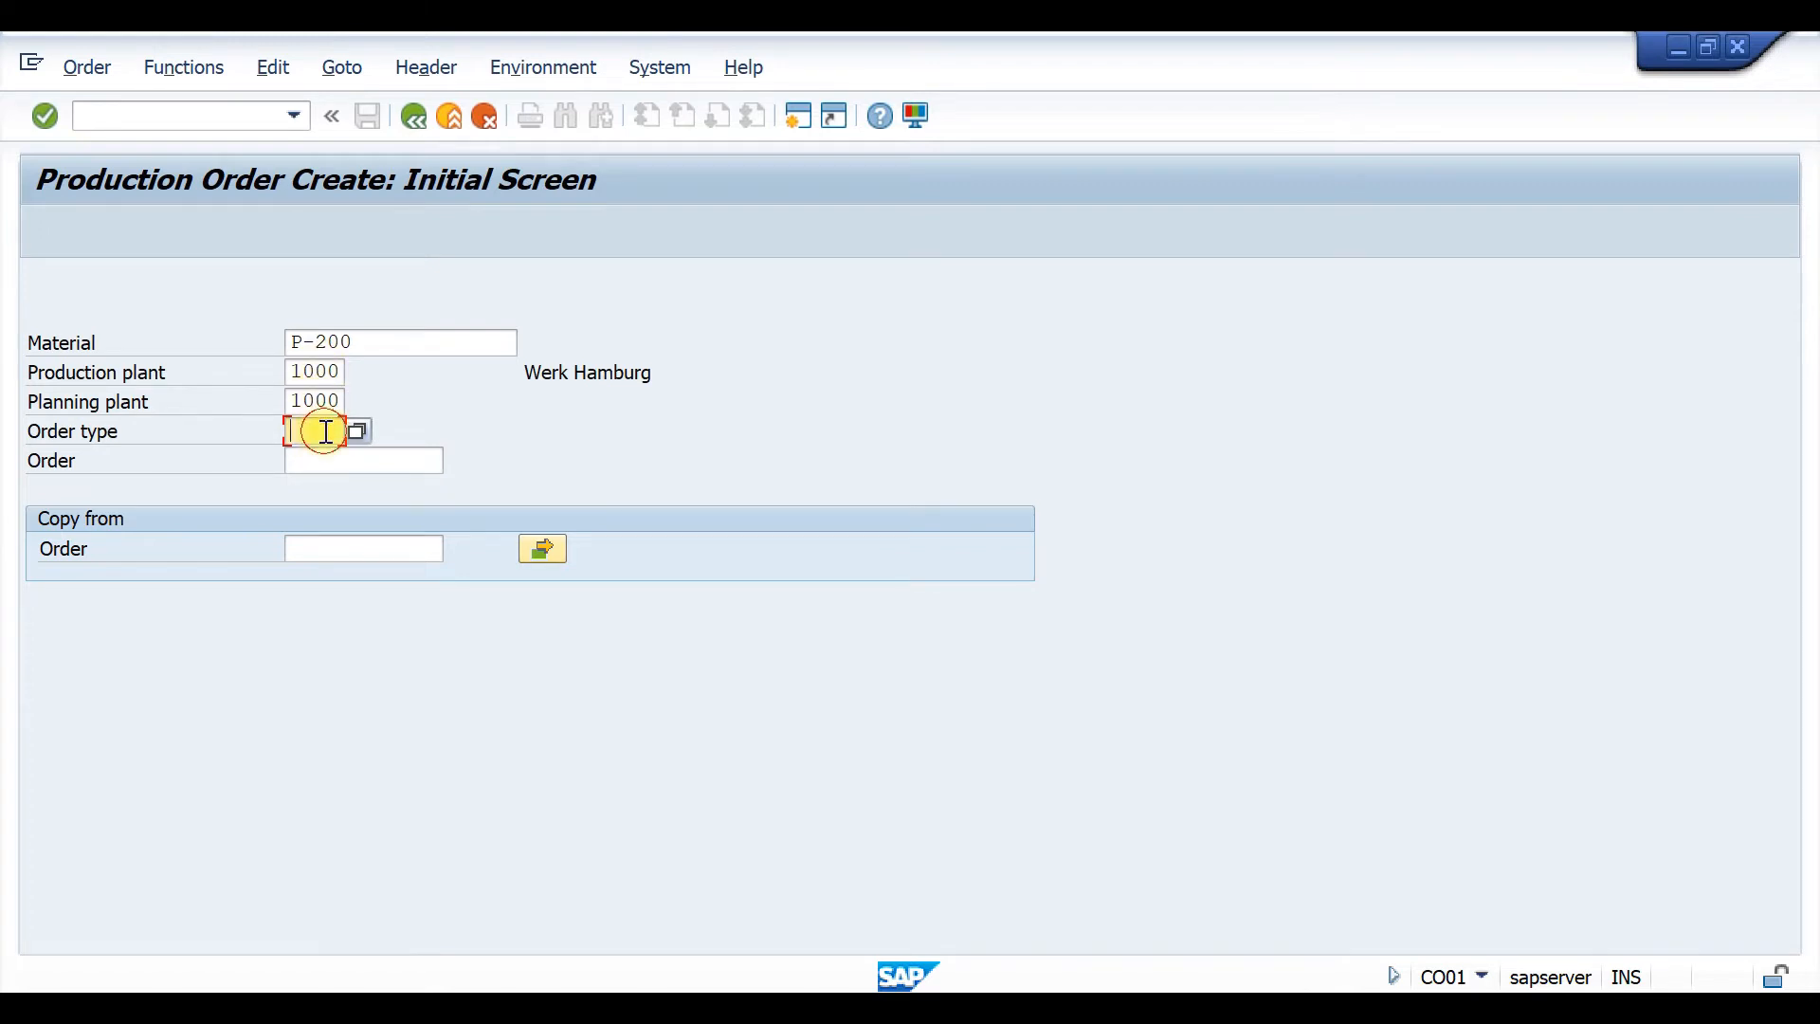
pyautogui.click(332, 459)
pyautogui.press('Return')
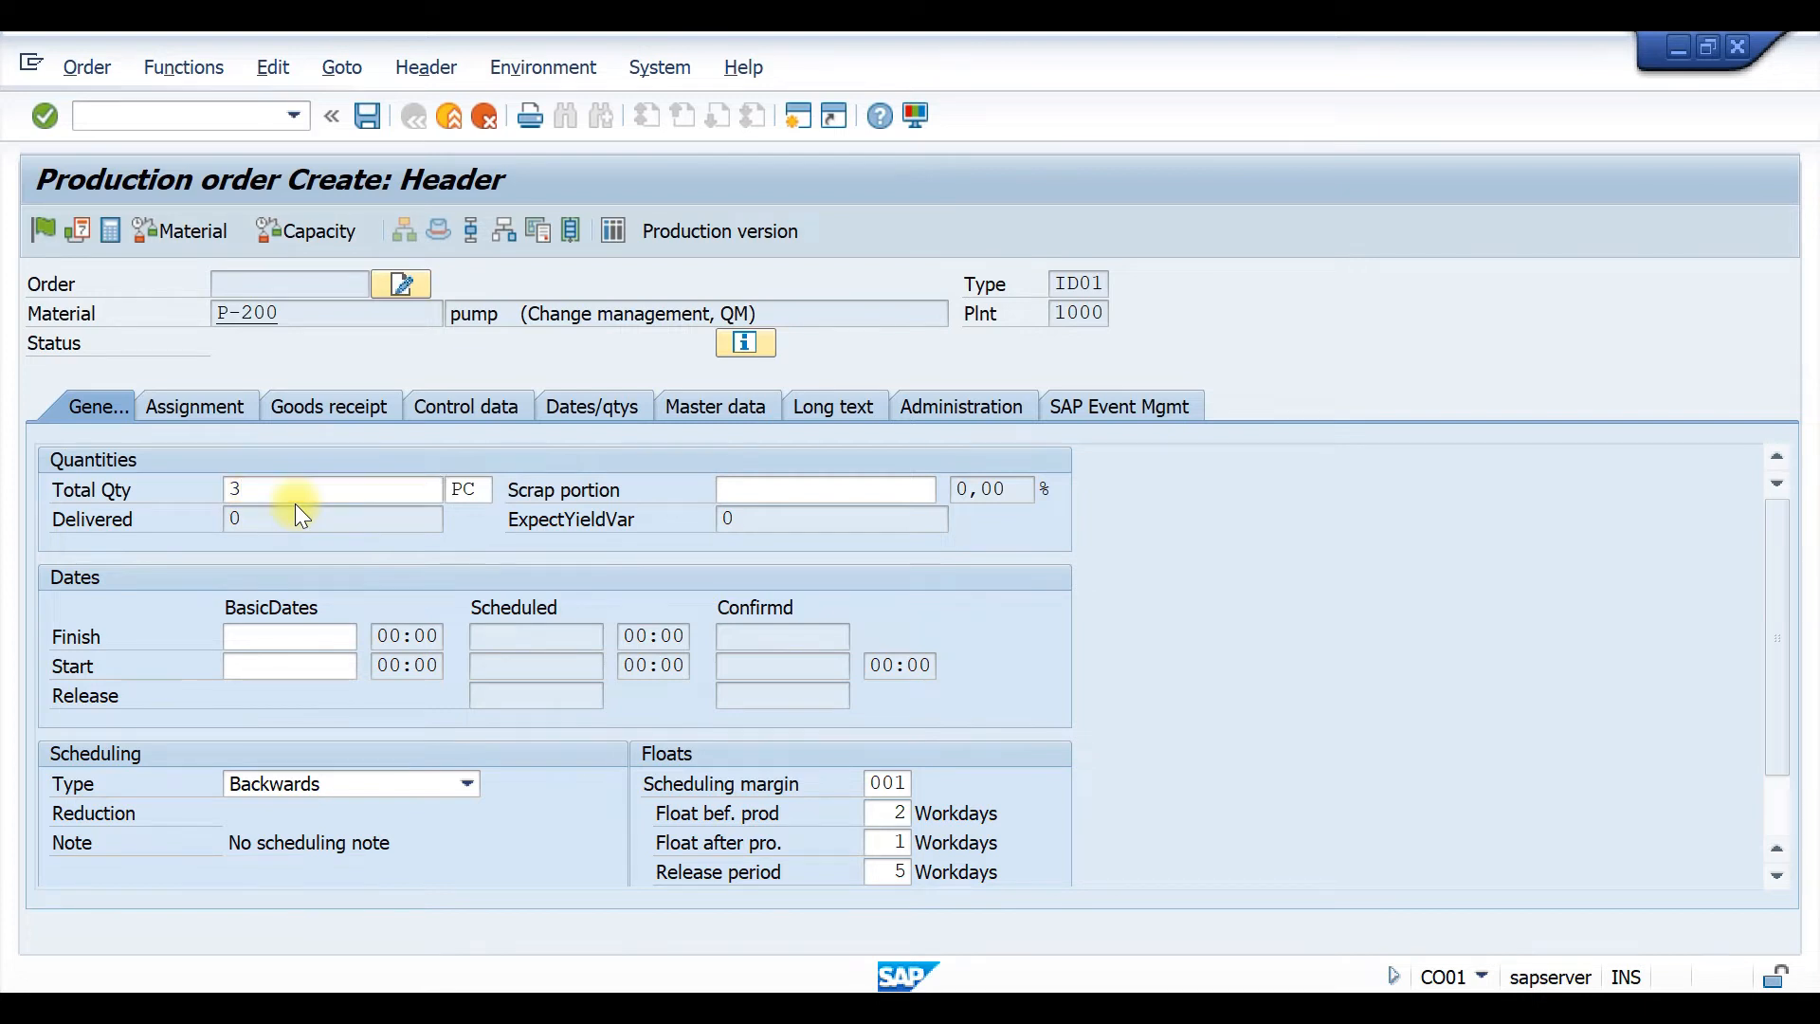
# Set the total quantity to 3 PC and both basic start and finish dates to 01.08.2022, and release the order.
pyautogui.press('Return')
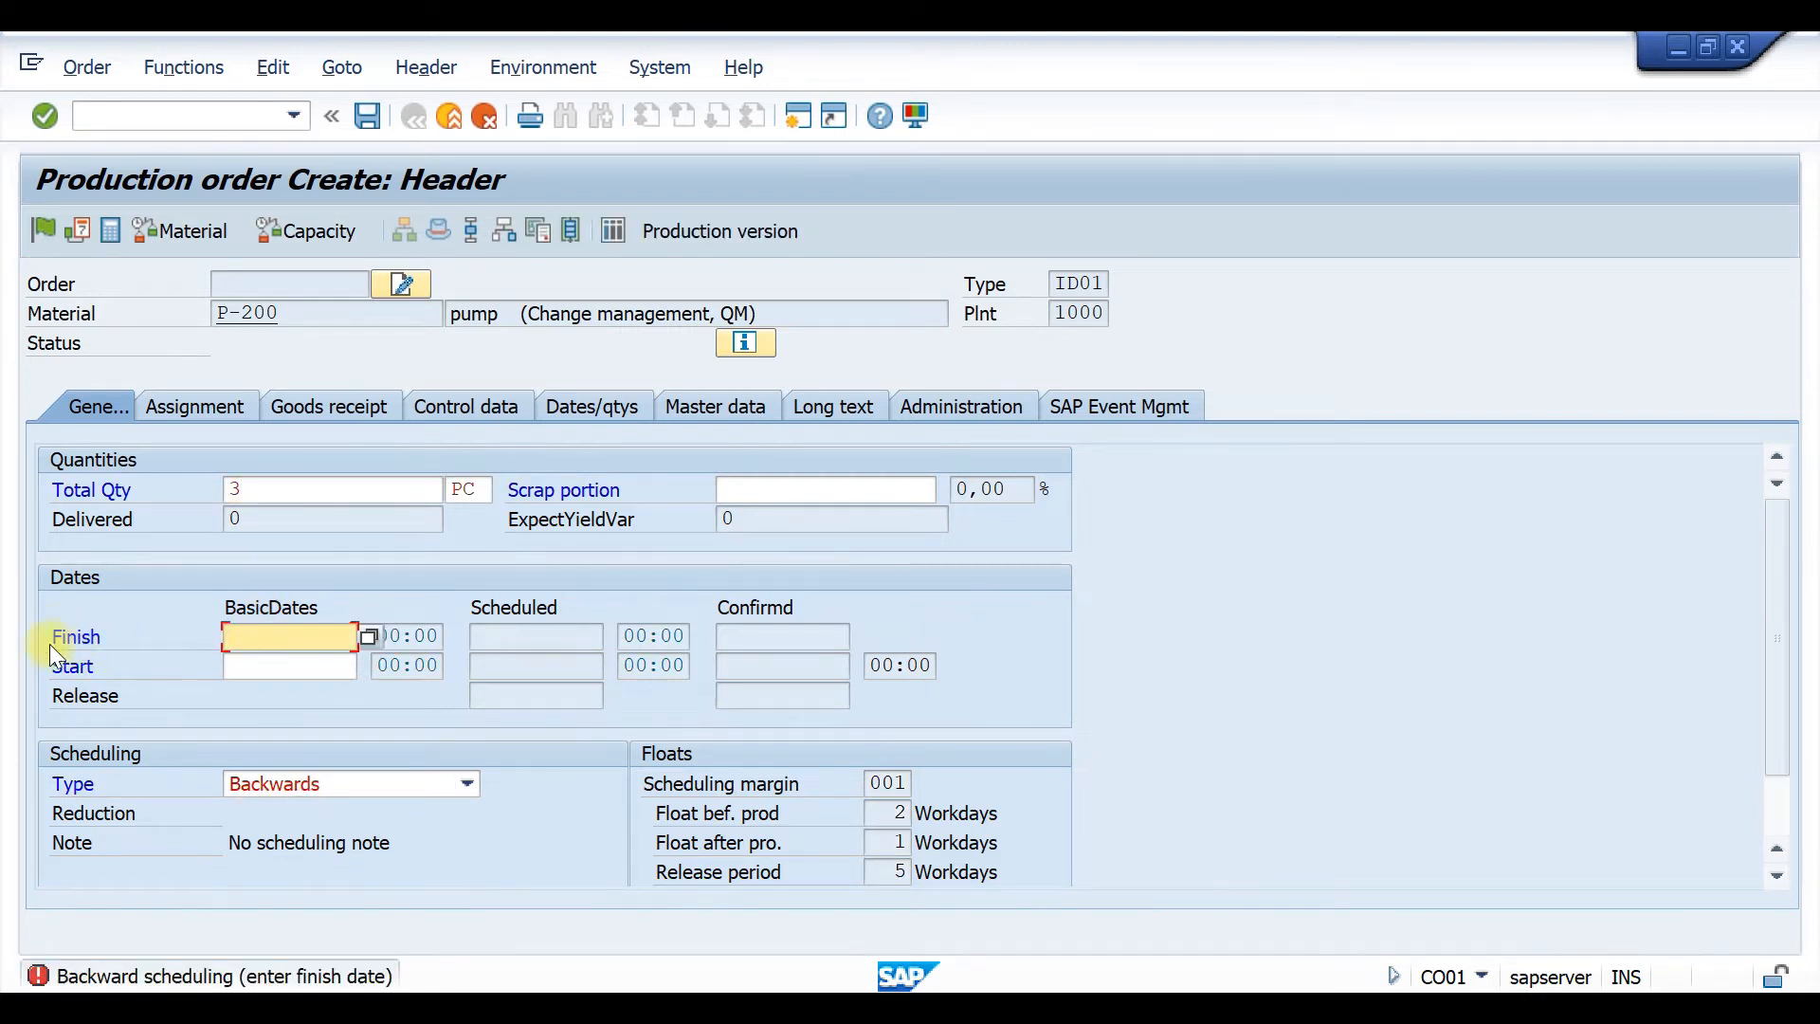
pyautogui.click(258, 665)
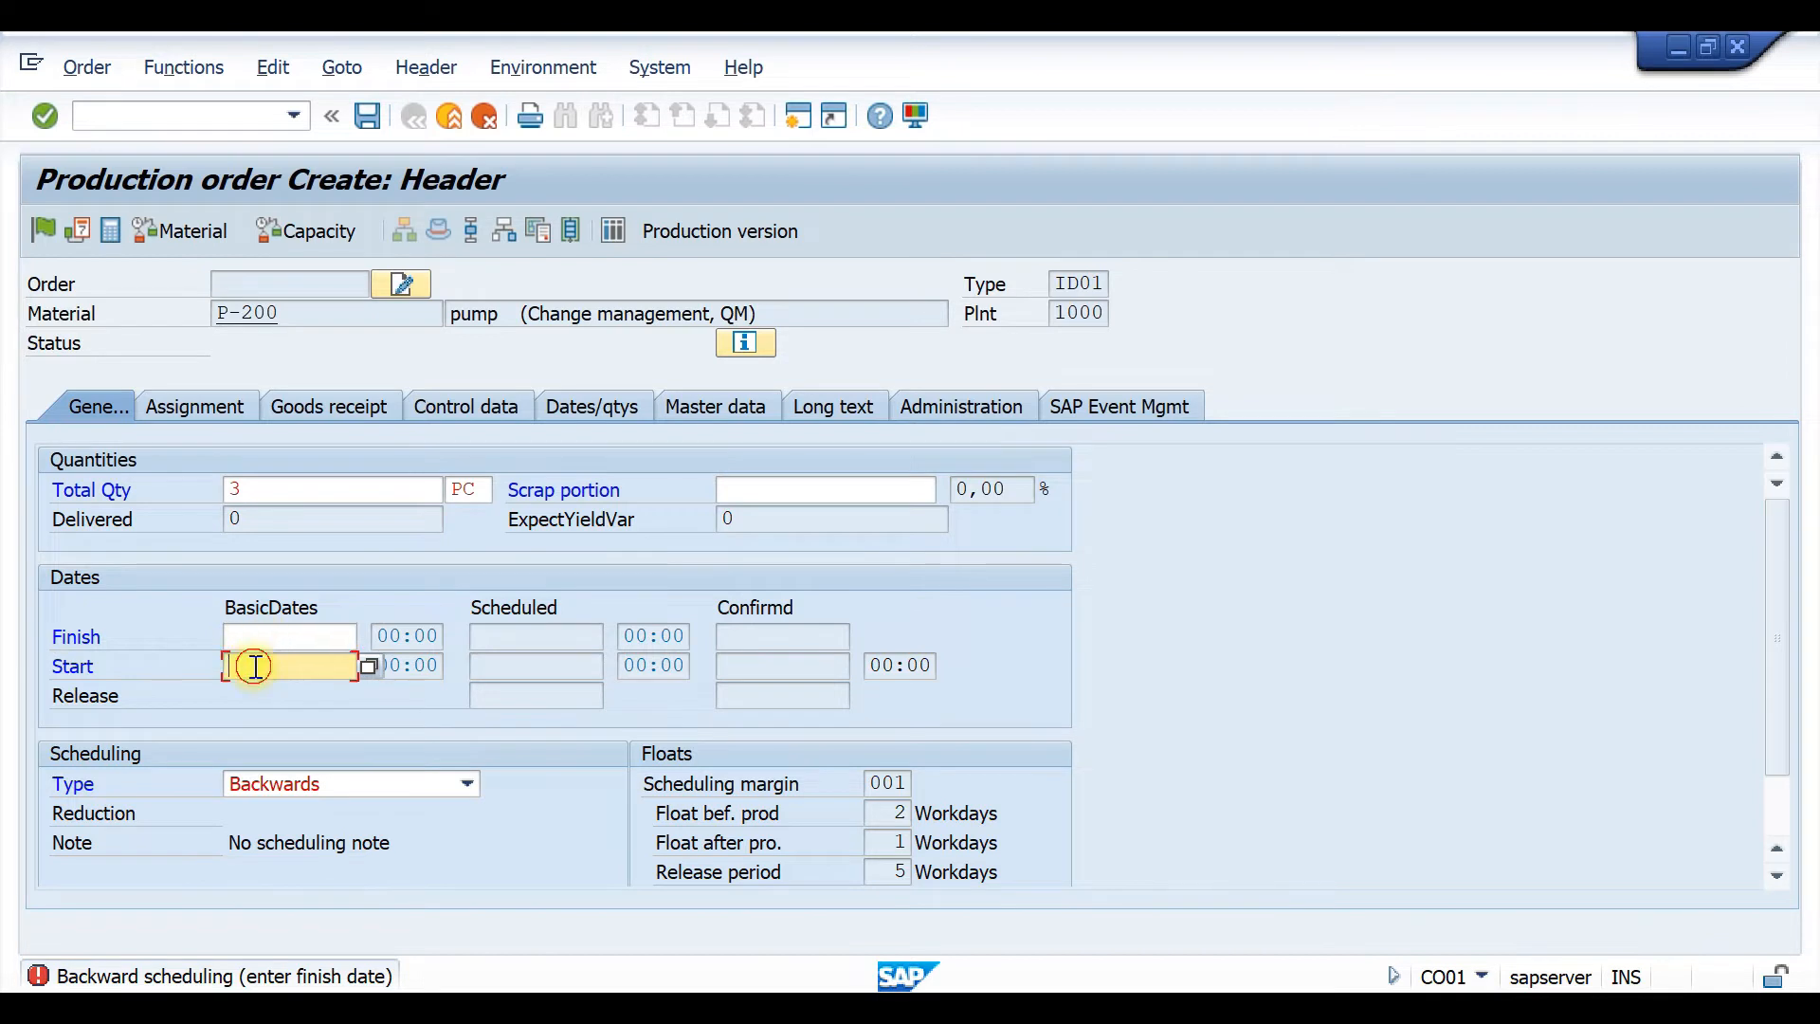
pyautogui.click(260, 690)
pyautogui.click(268, 637)
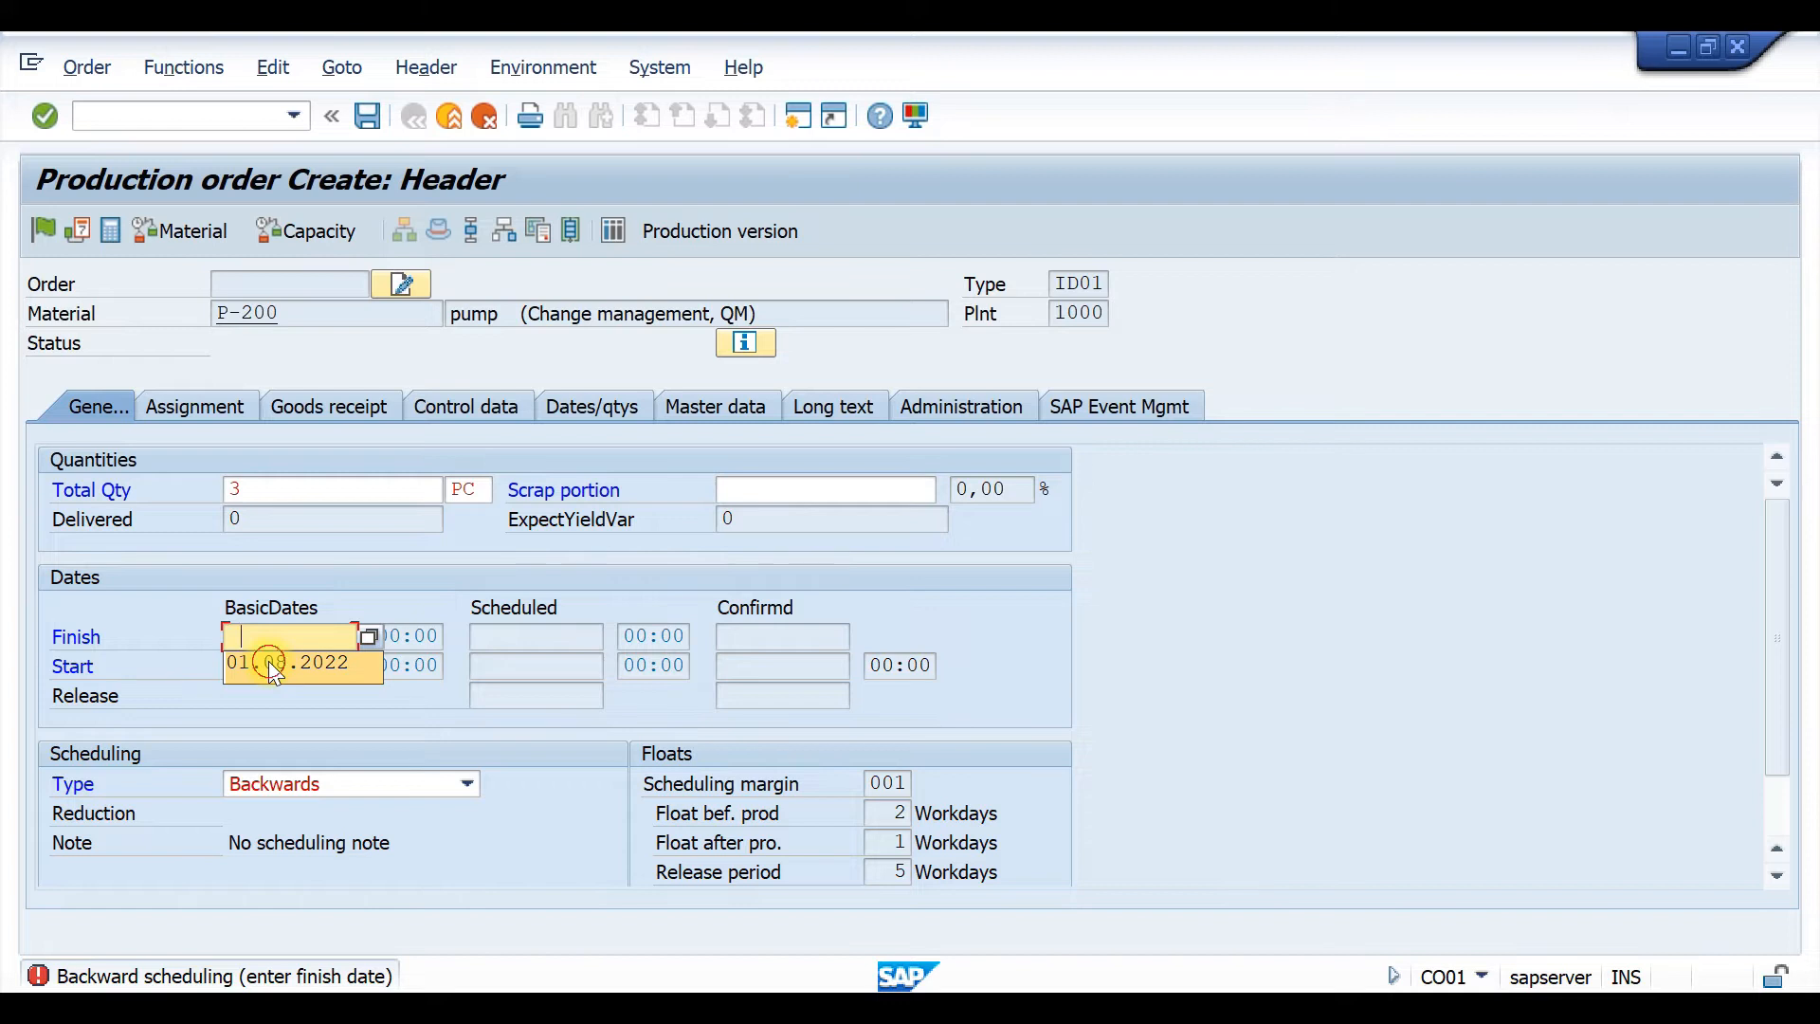
pyautogui.click(269, 661)
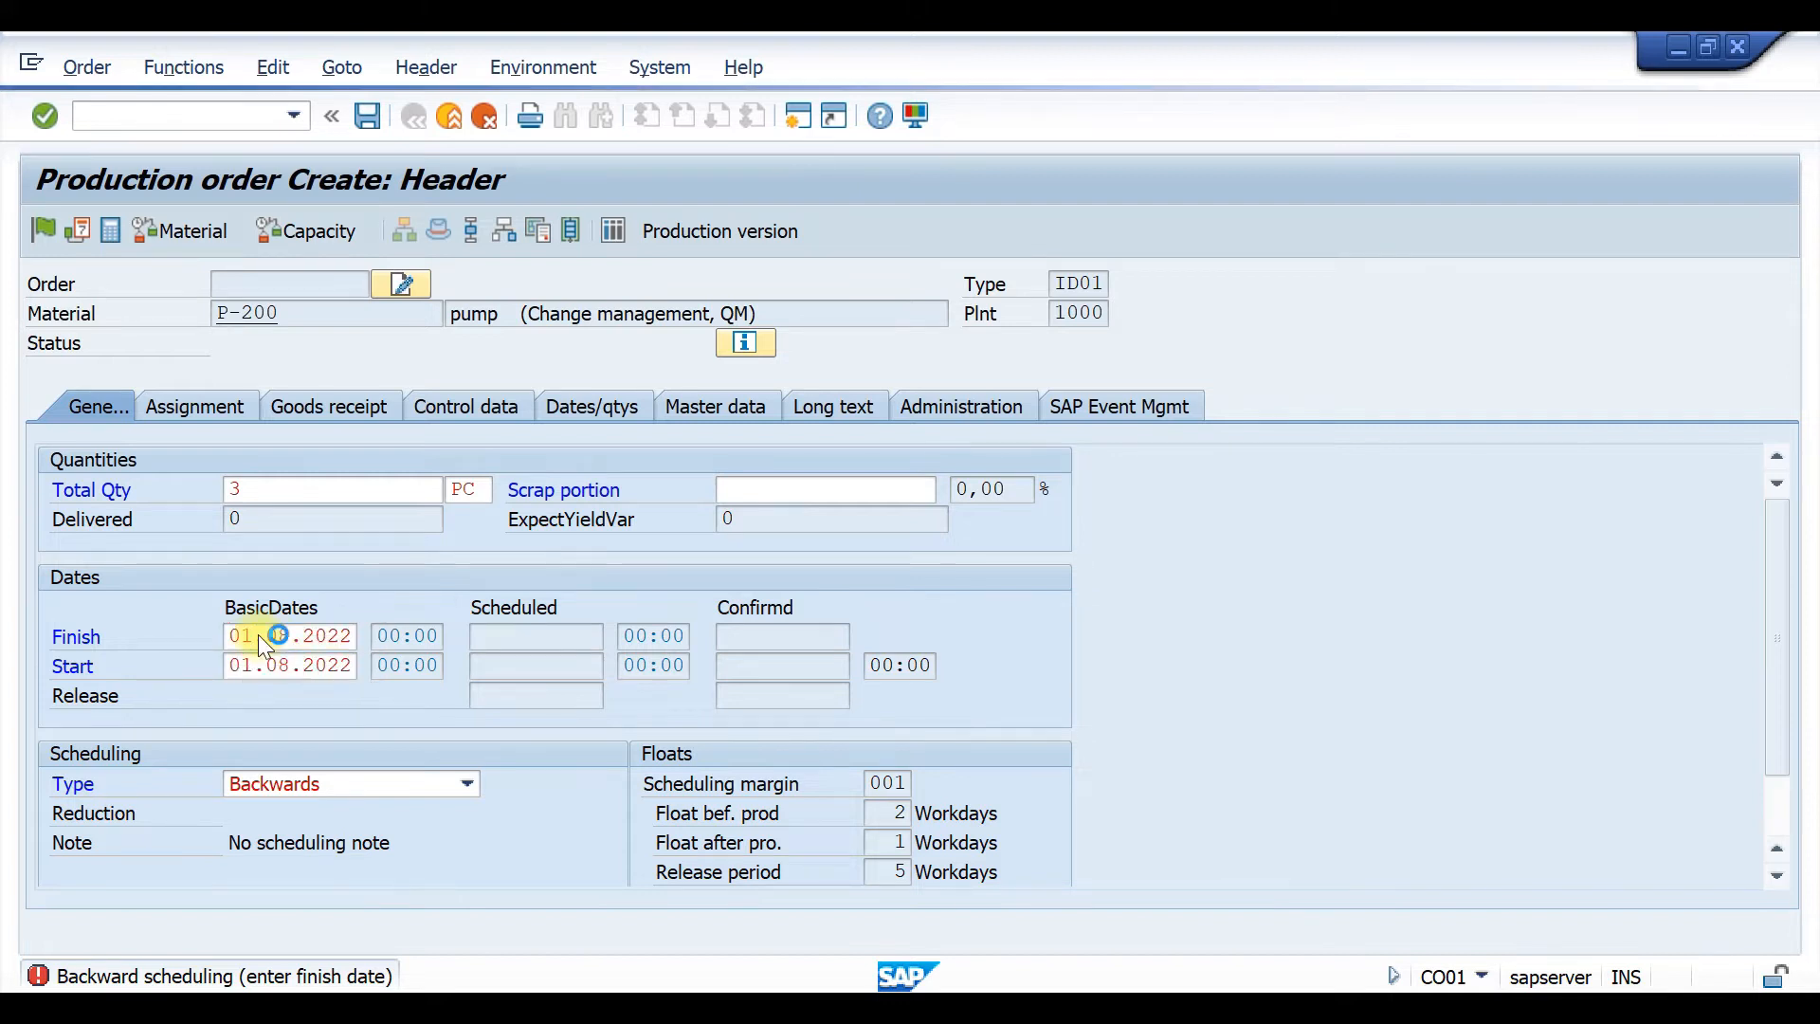
pyautogui.press('Return')
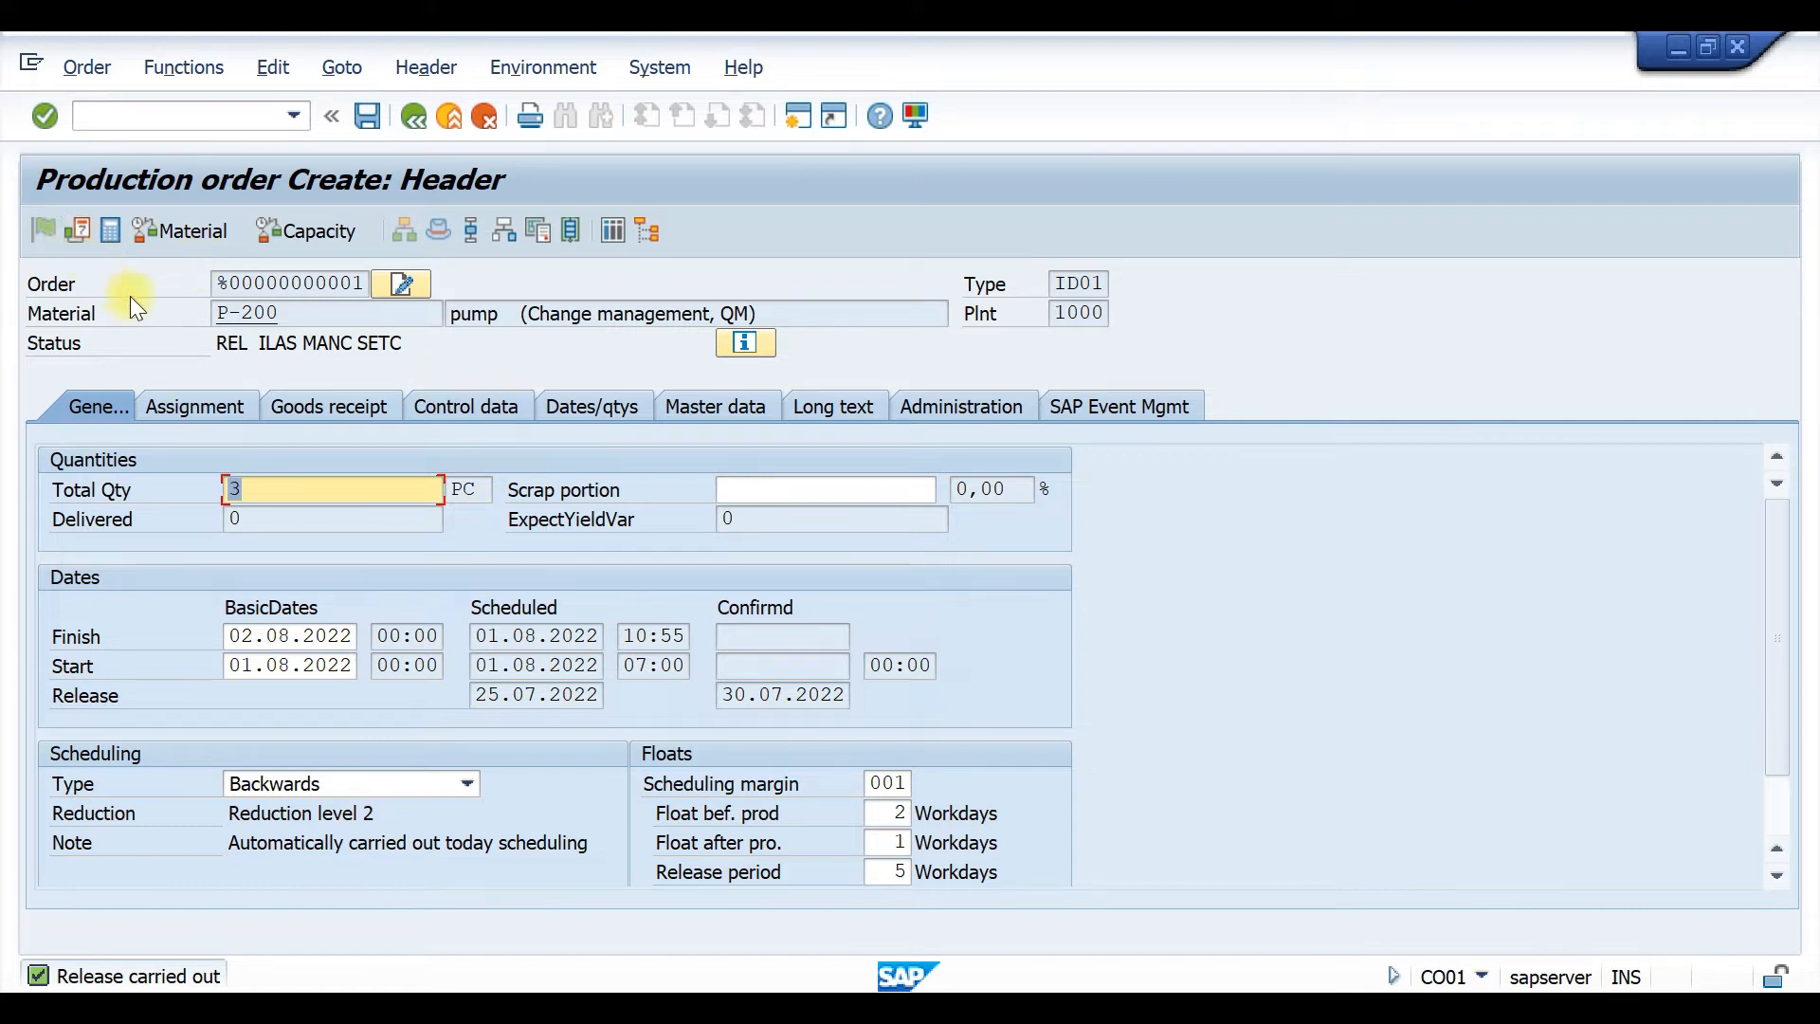
# Review the production order's component overview and save the order, confirming the save in the cost calculation prompt.
pyautogui.click(502, 232)
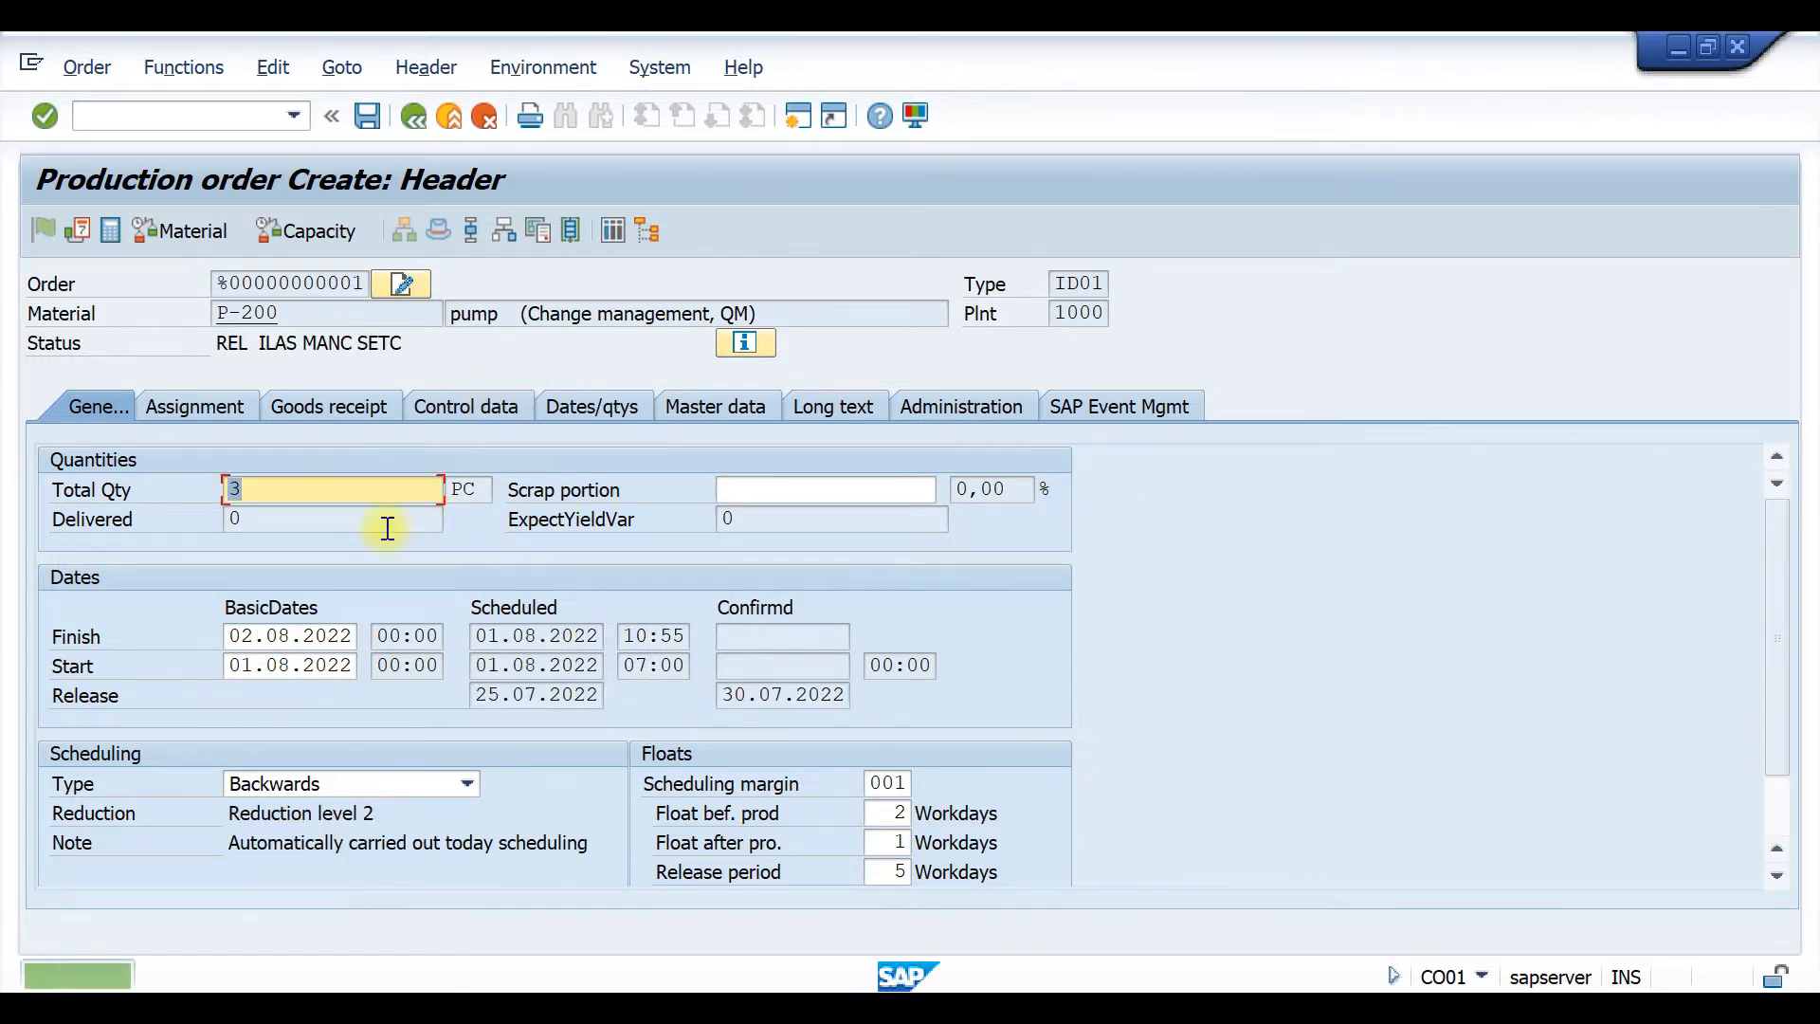
pyautogui.click(508, 227)
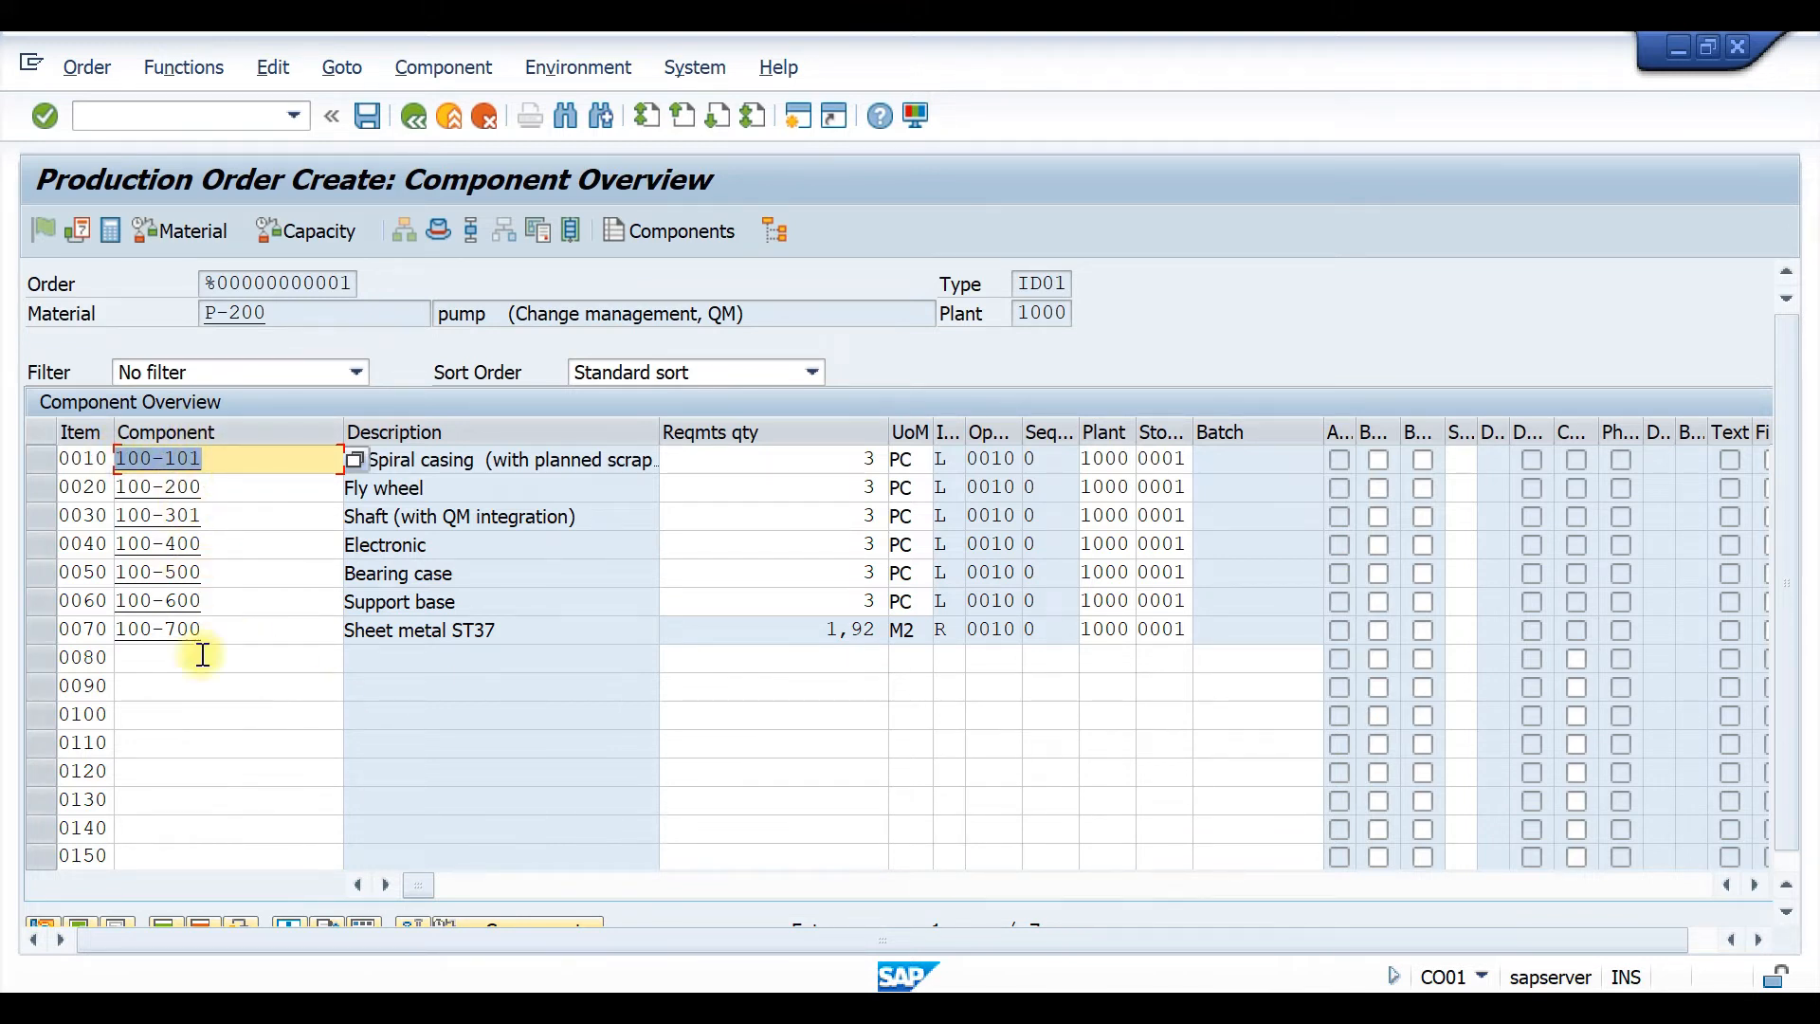
pyautogui.click(219, 317)
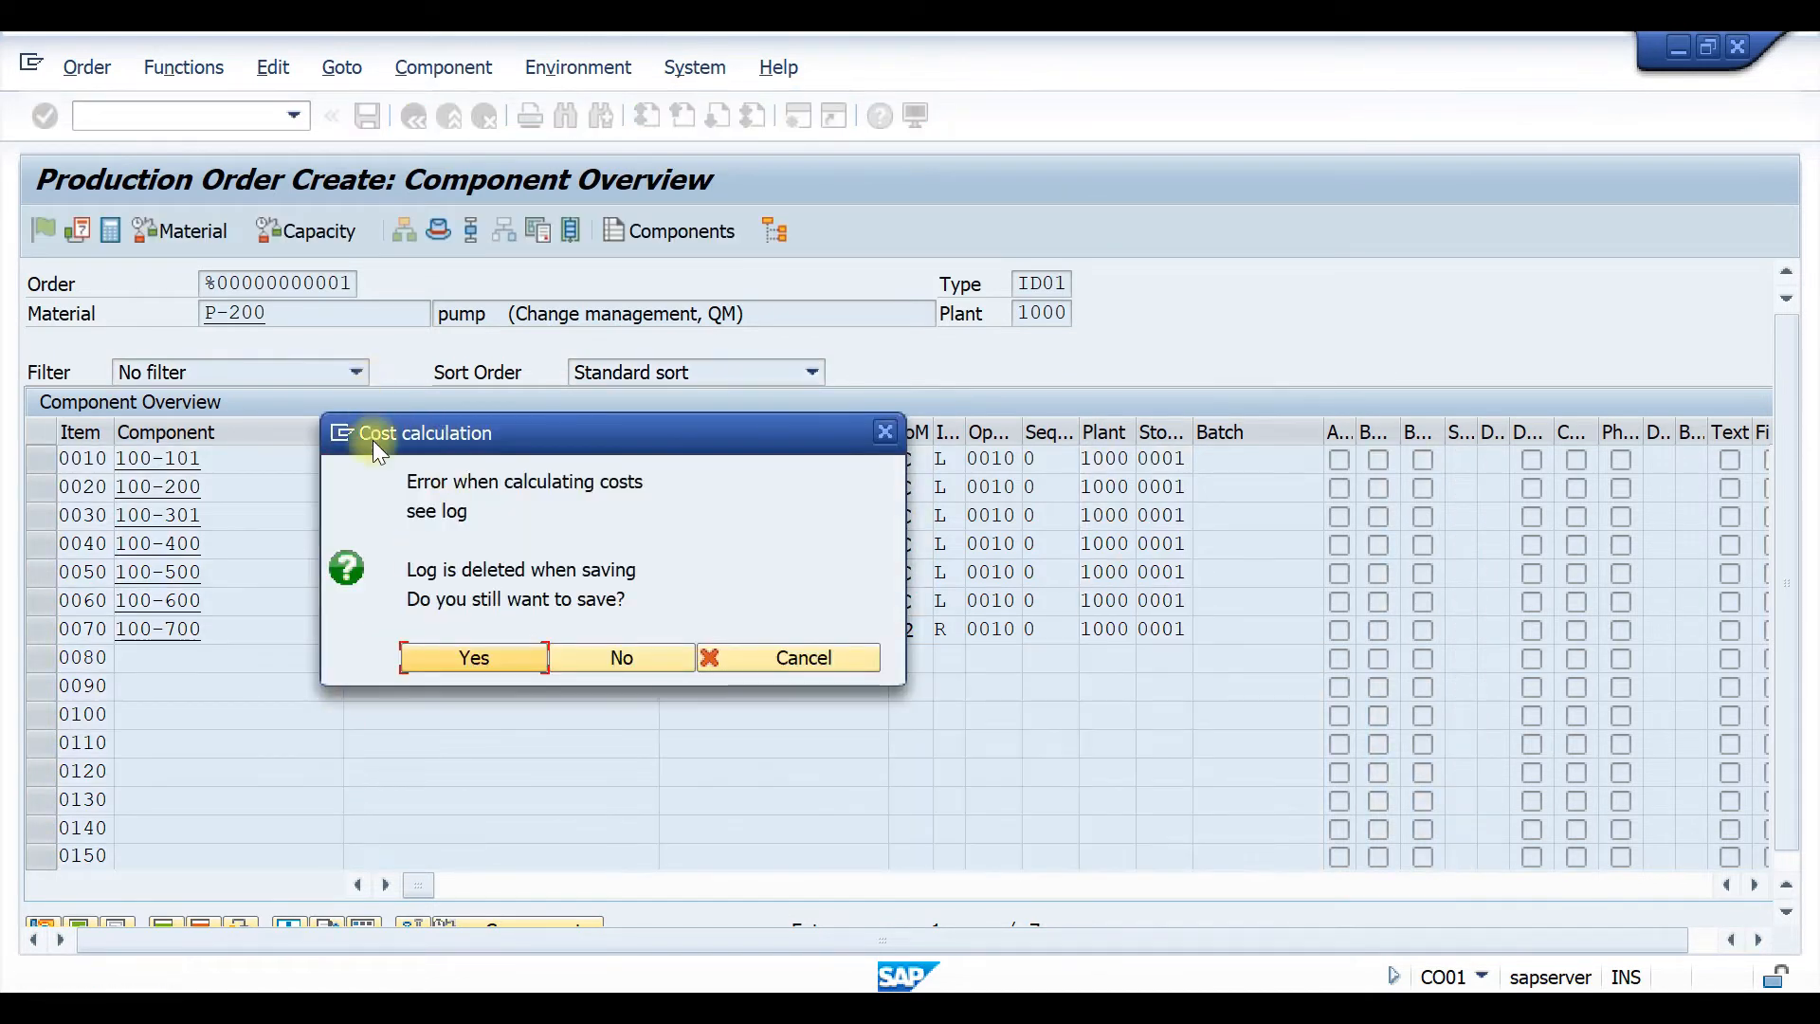
pyautogui.click(475, 662)
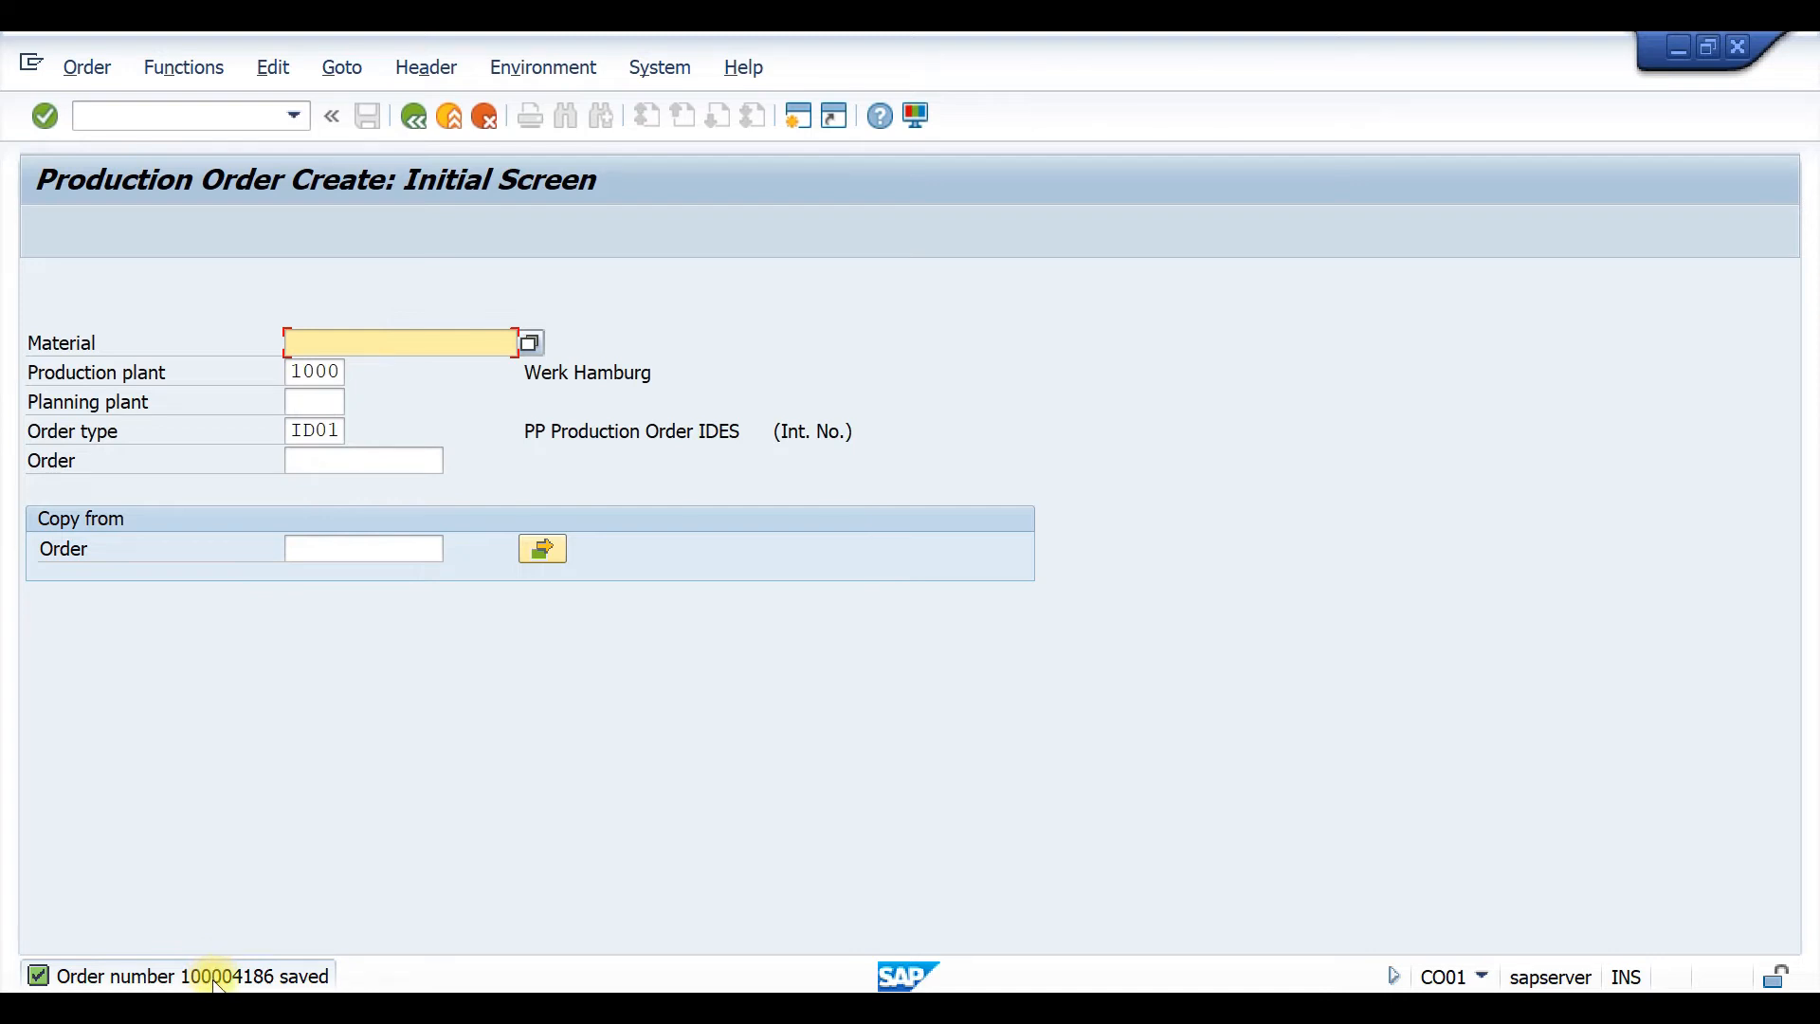
# Open the details of the save message and select the new production order number.
pyautogui.click(214, 977)
pyautogui.click(214, 977)
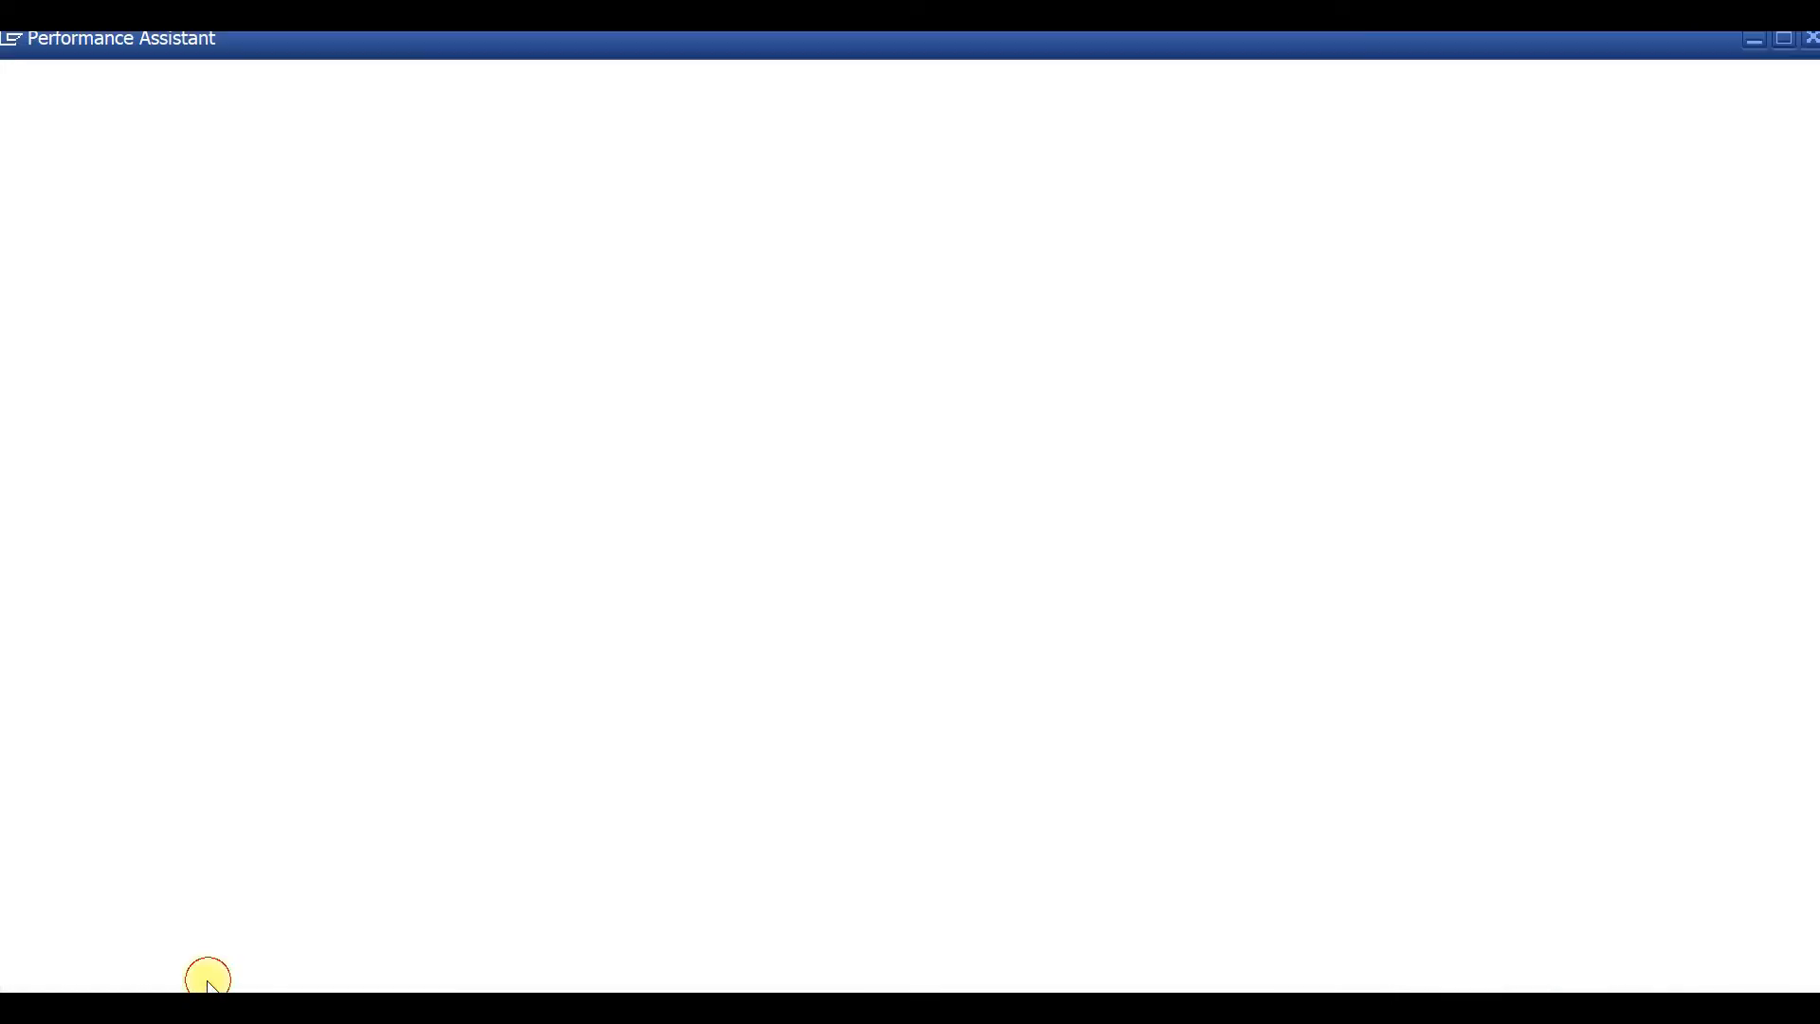
pyautogui.moveTo(317, 113); pyautogui.dragTo(187, 119)
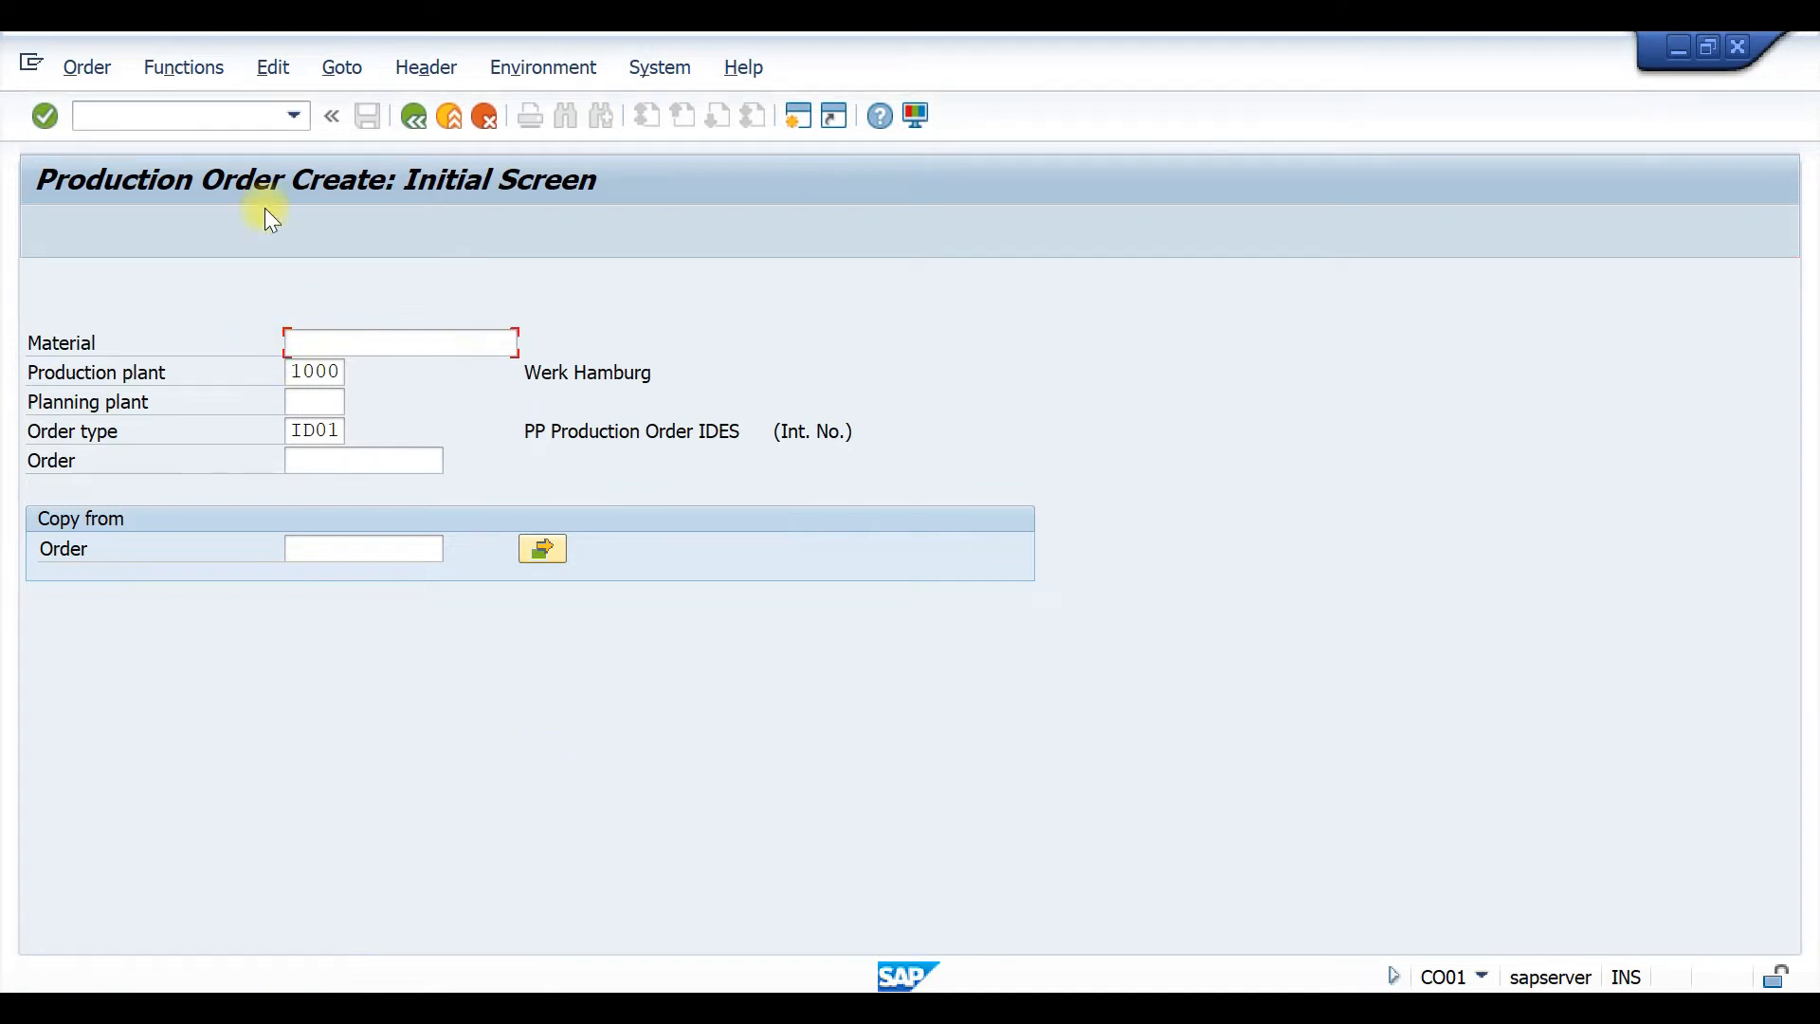
# Switch to transaction MIGO and set up a goods issue with reference to an order.
pyautogui.click(210, 121)
pyautogui.write('/nmigo')
pyautogui.press('Return')
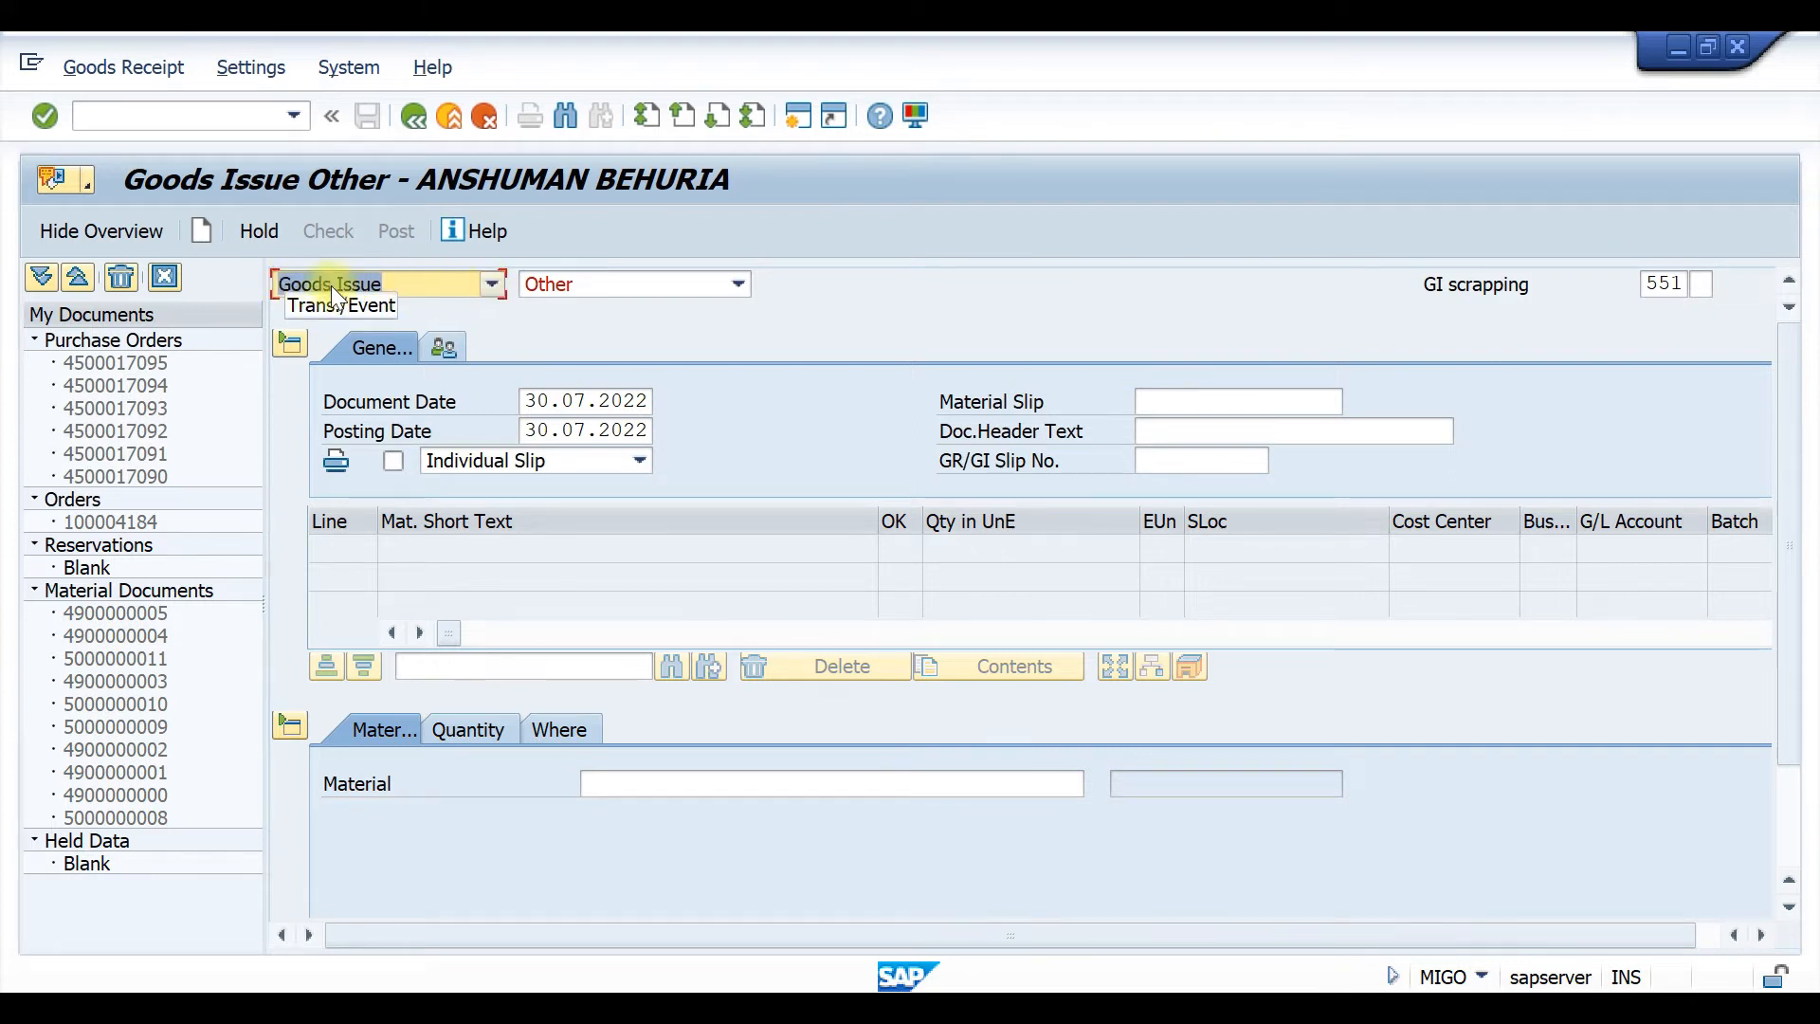
pyautogui.click(736, 284)
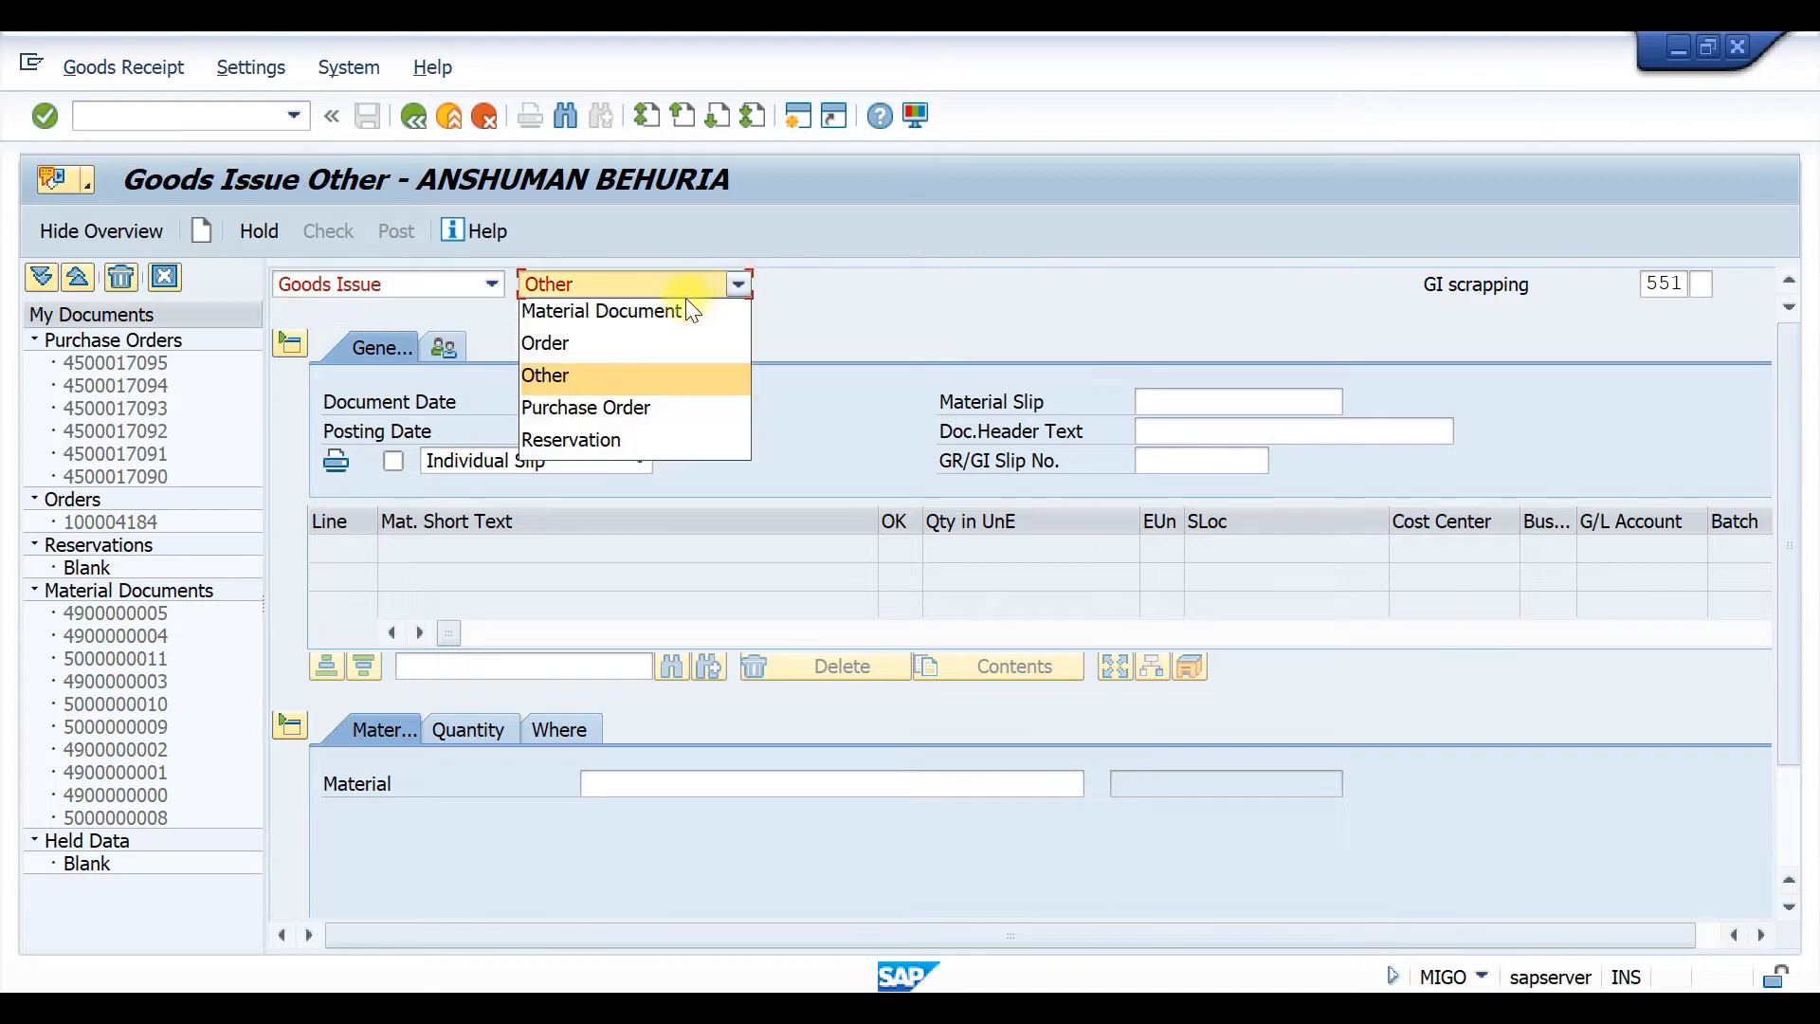
pyautogui.click(622, 343)
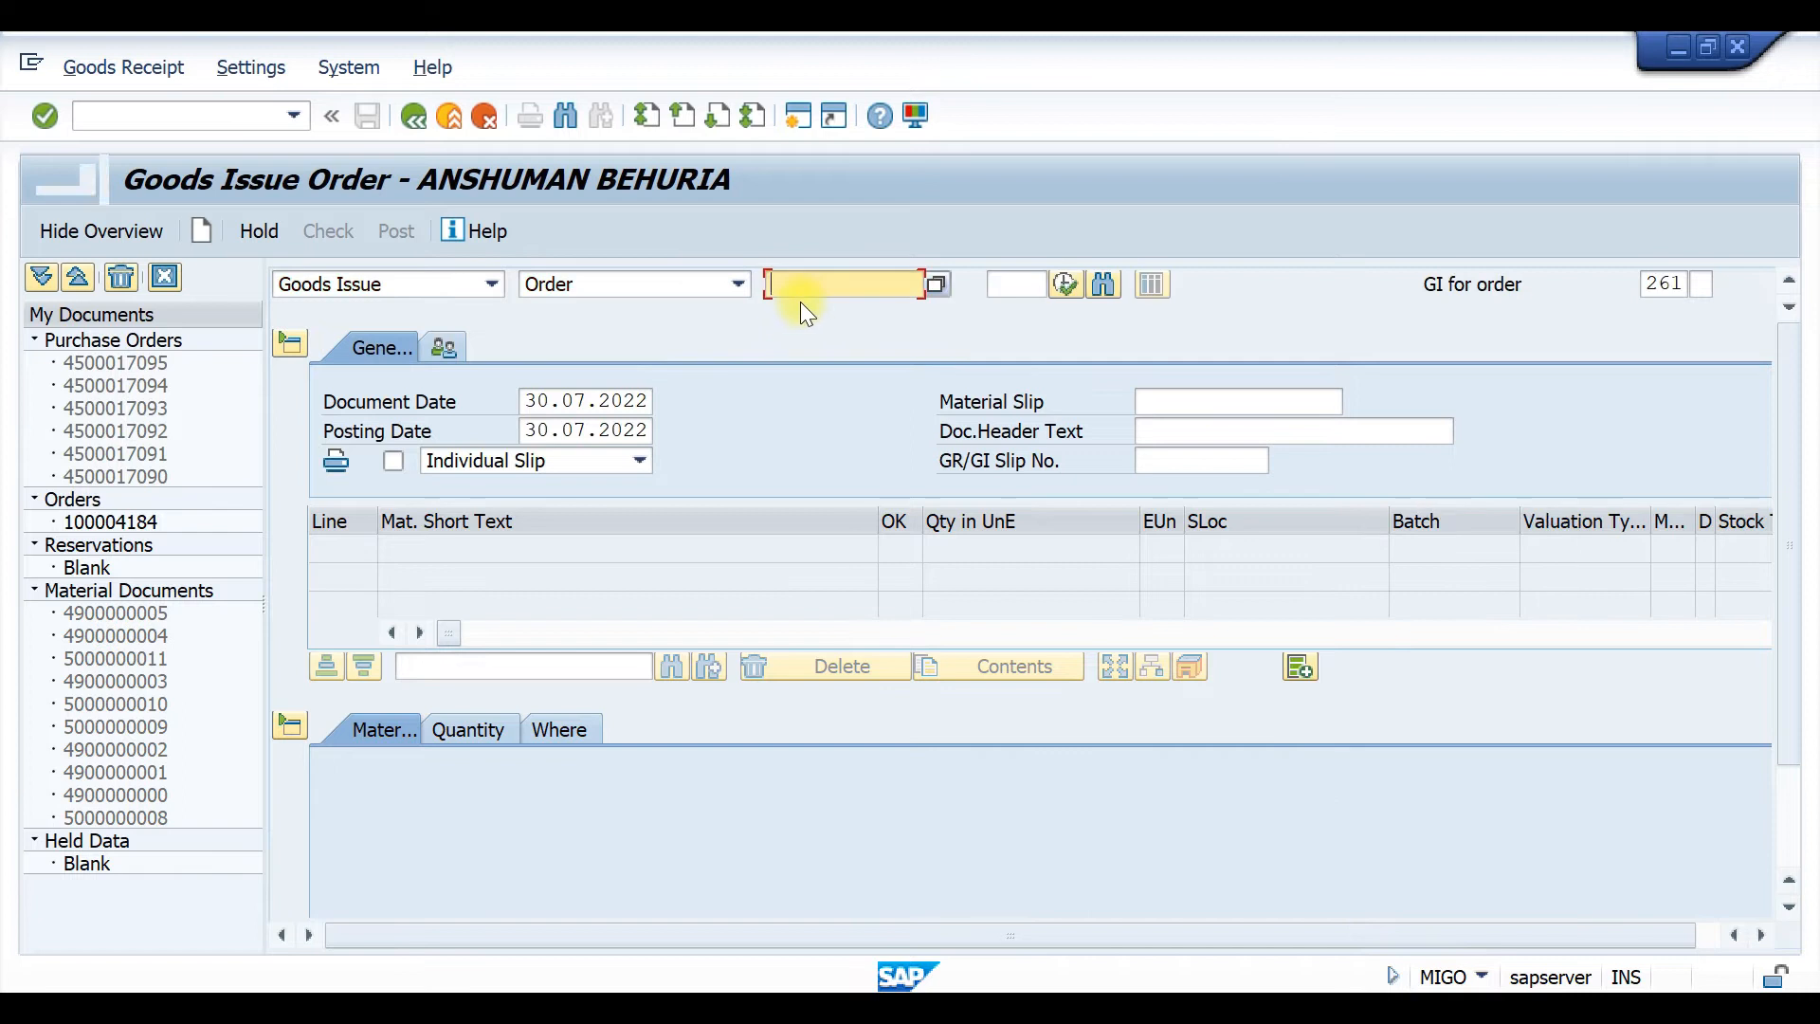
# Load the newly created production order by its order number for the goods issue with movement type 261.
pyautogui.write('100004186')
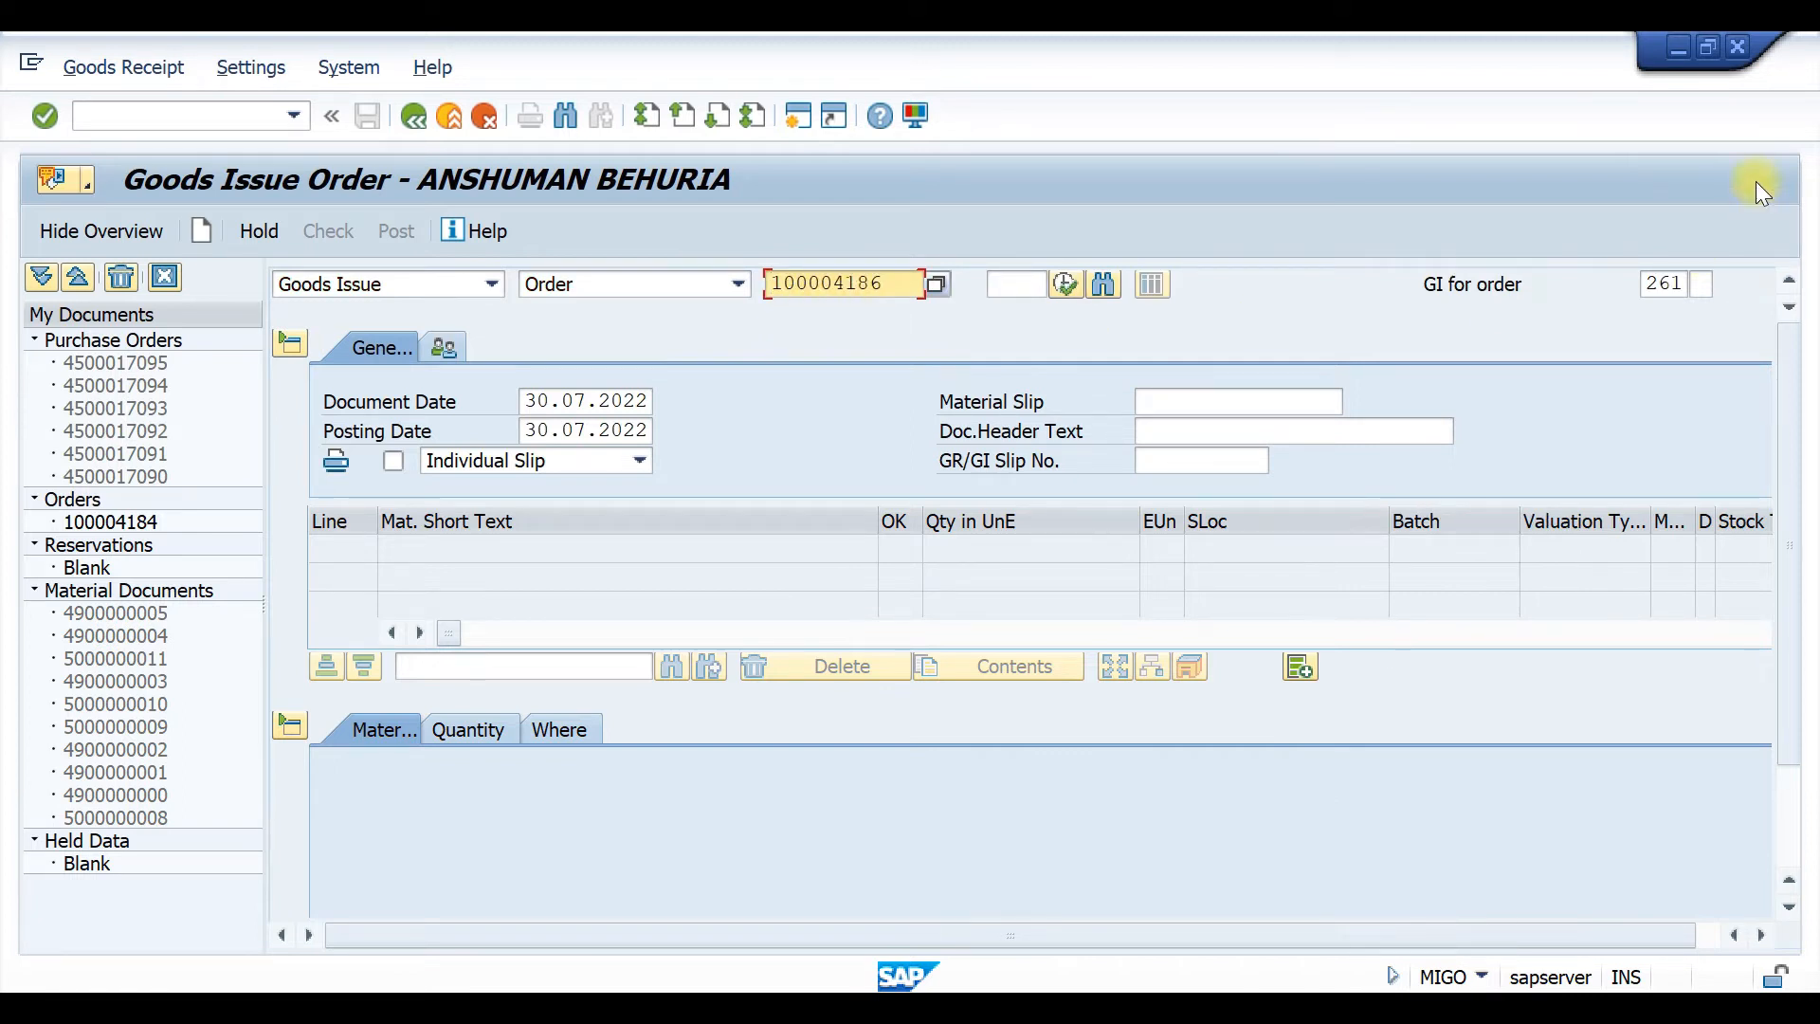
pyautogui.moveTo(1685, 284); pyautogui.dragTo(1623, 286)
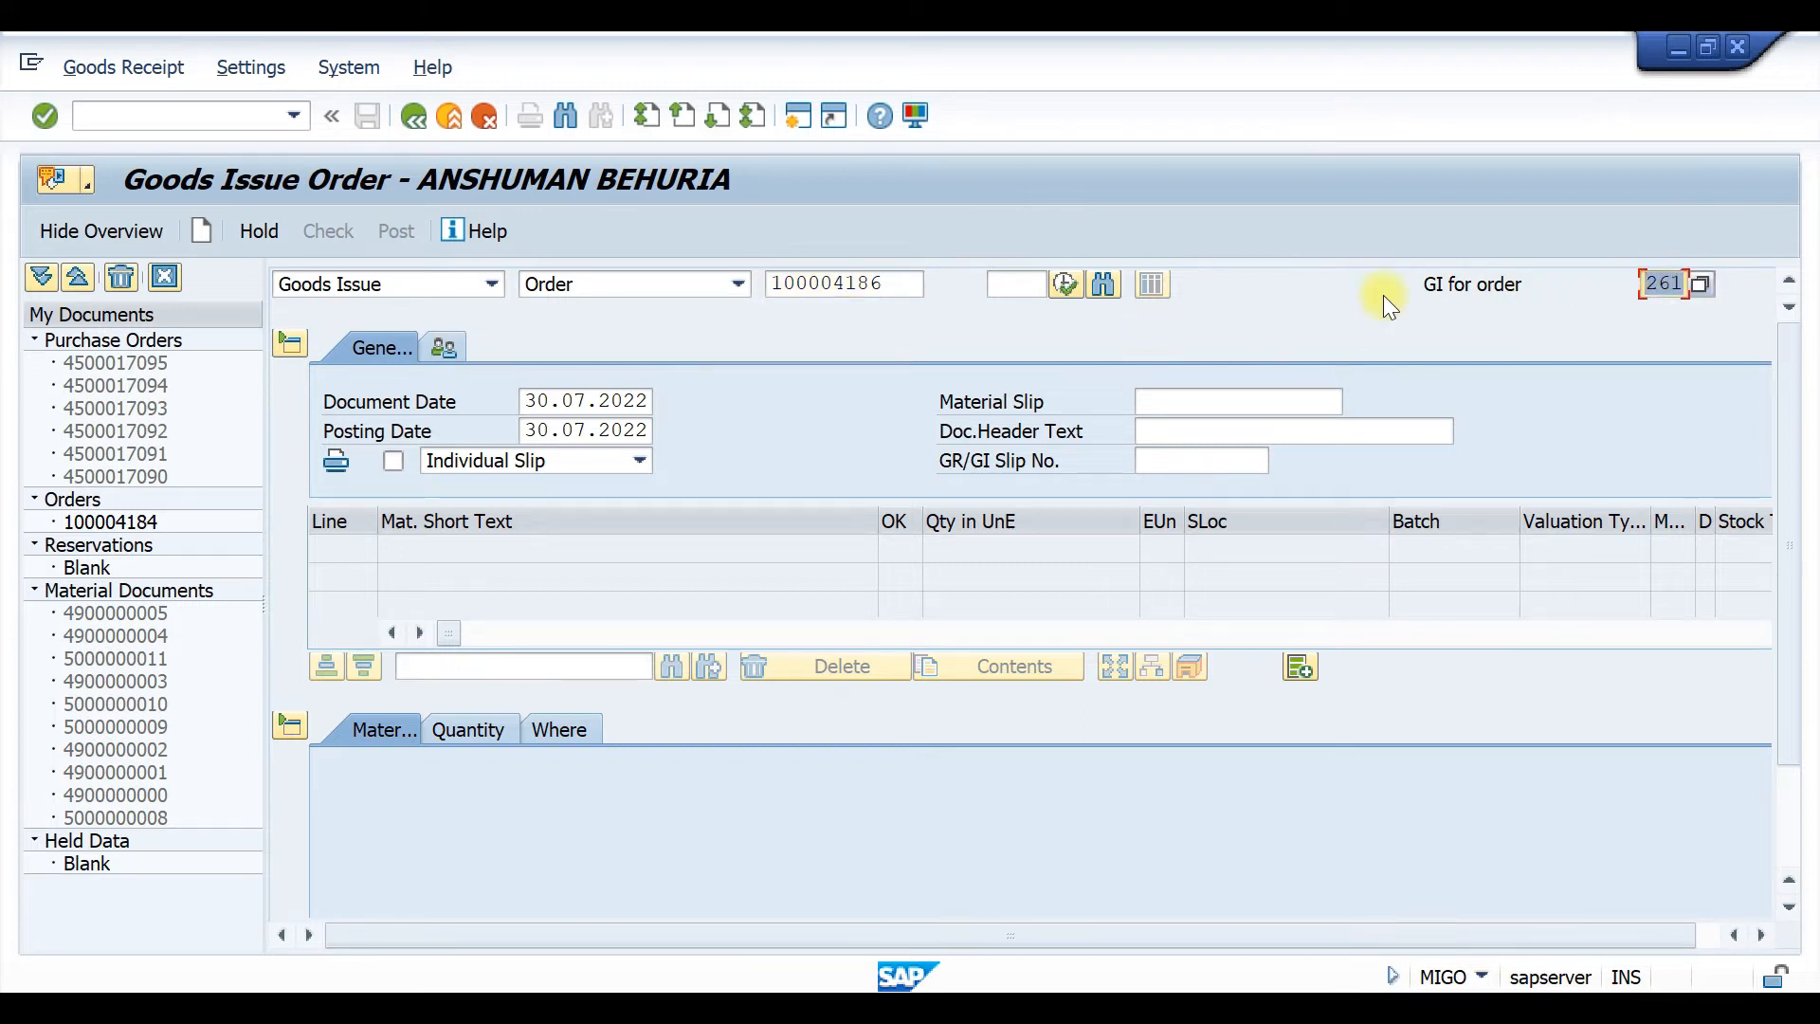
pyautogui.press('Return')
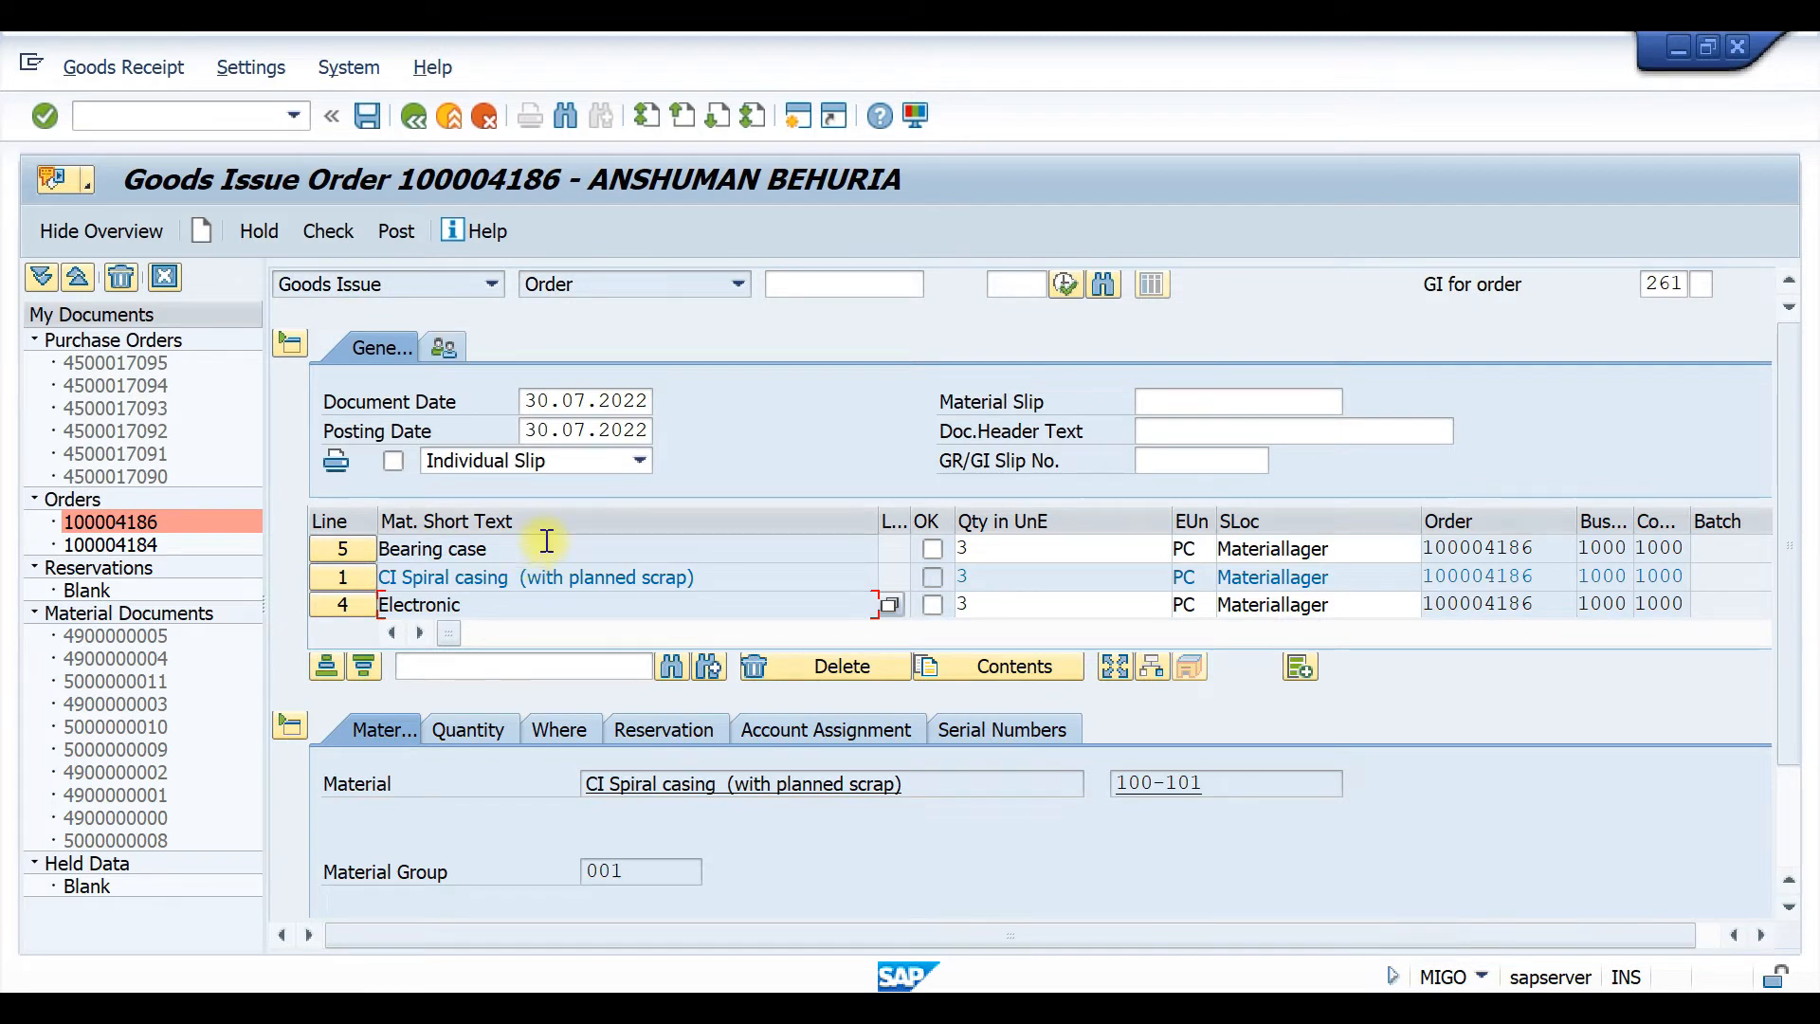
# Mark the bearing case, spiral casing, electronic, fly wheel, shaft and sheet metal lines as OK, and check the goods issue.
pyautogui.scroll(-1, 545, 540)
pyautogui.scroll(-1, 544, 541)
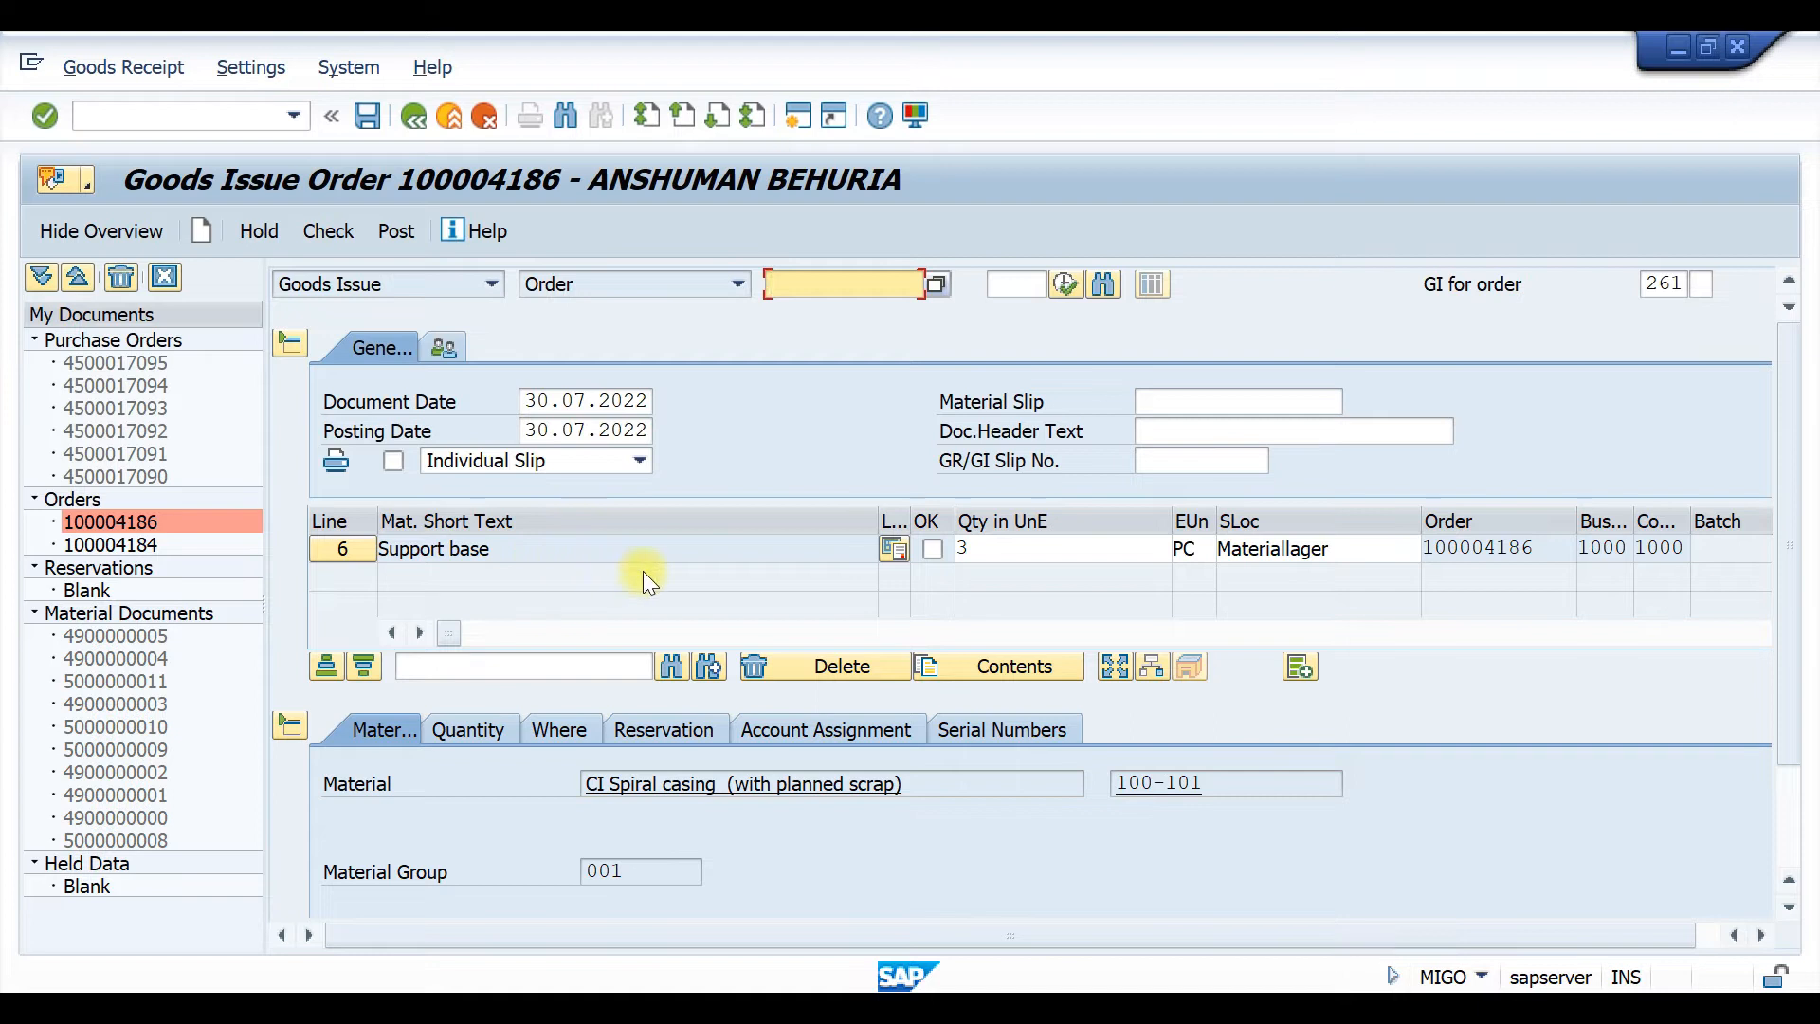
pyautogui.moveTo(1787, 642); pyautogui.dragTo(1813, 769)
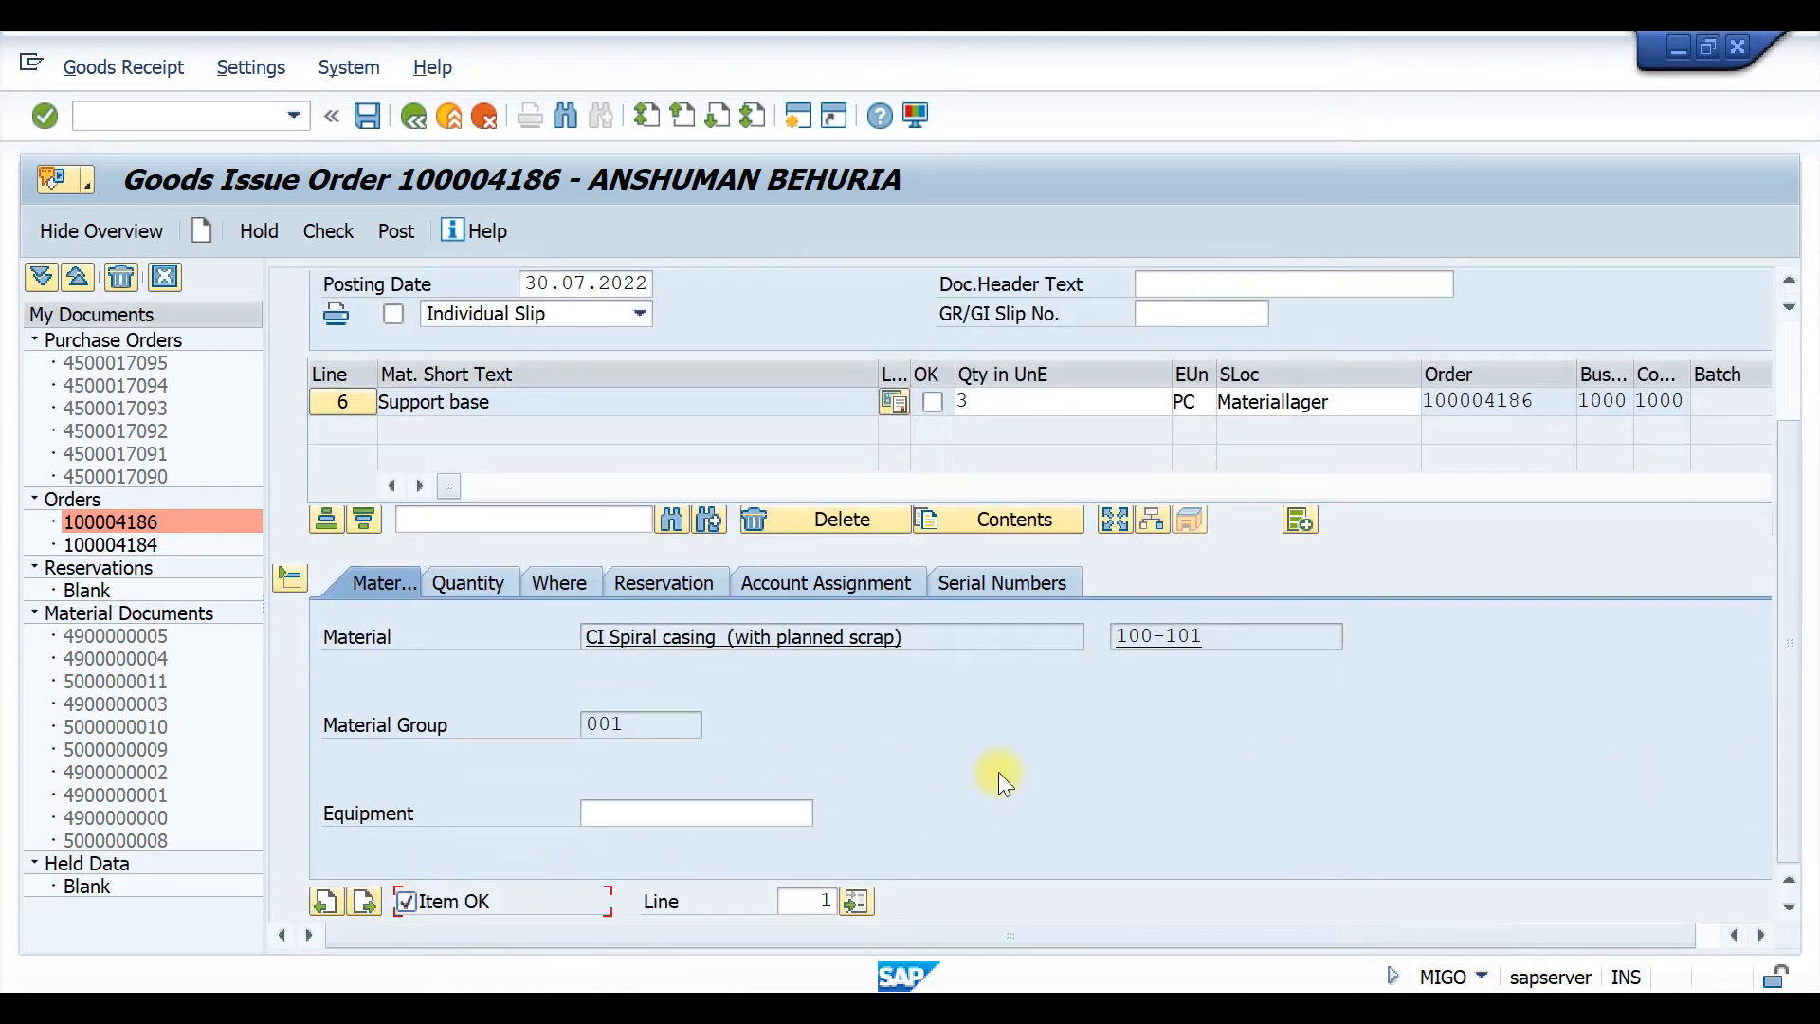
pyautogui.scroll(3, 993, 766)
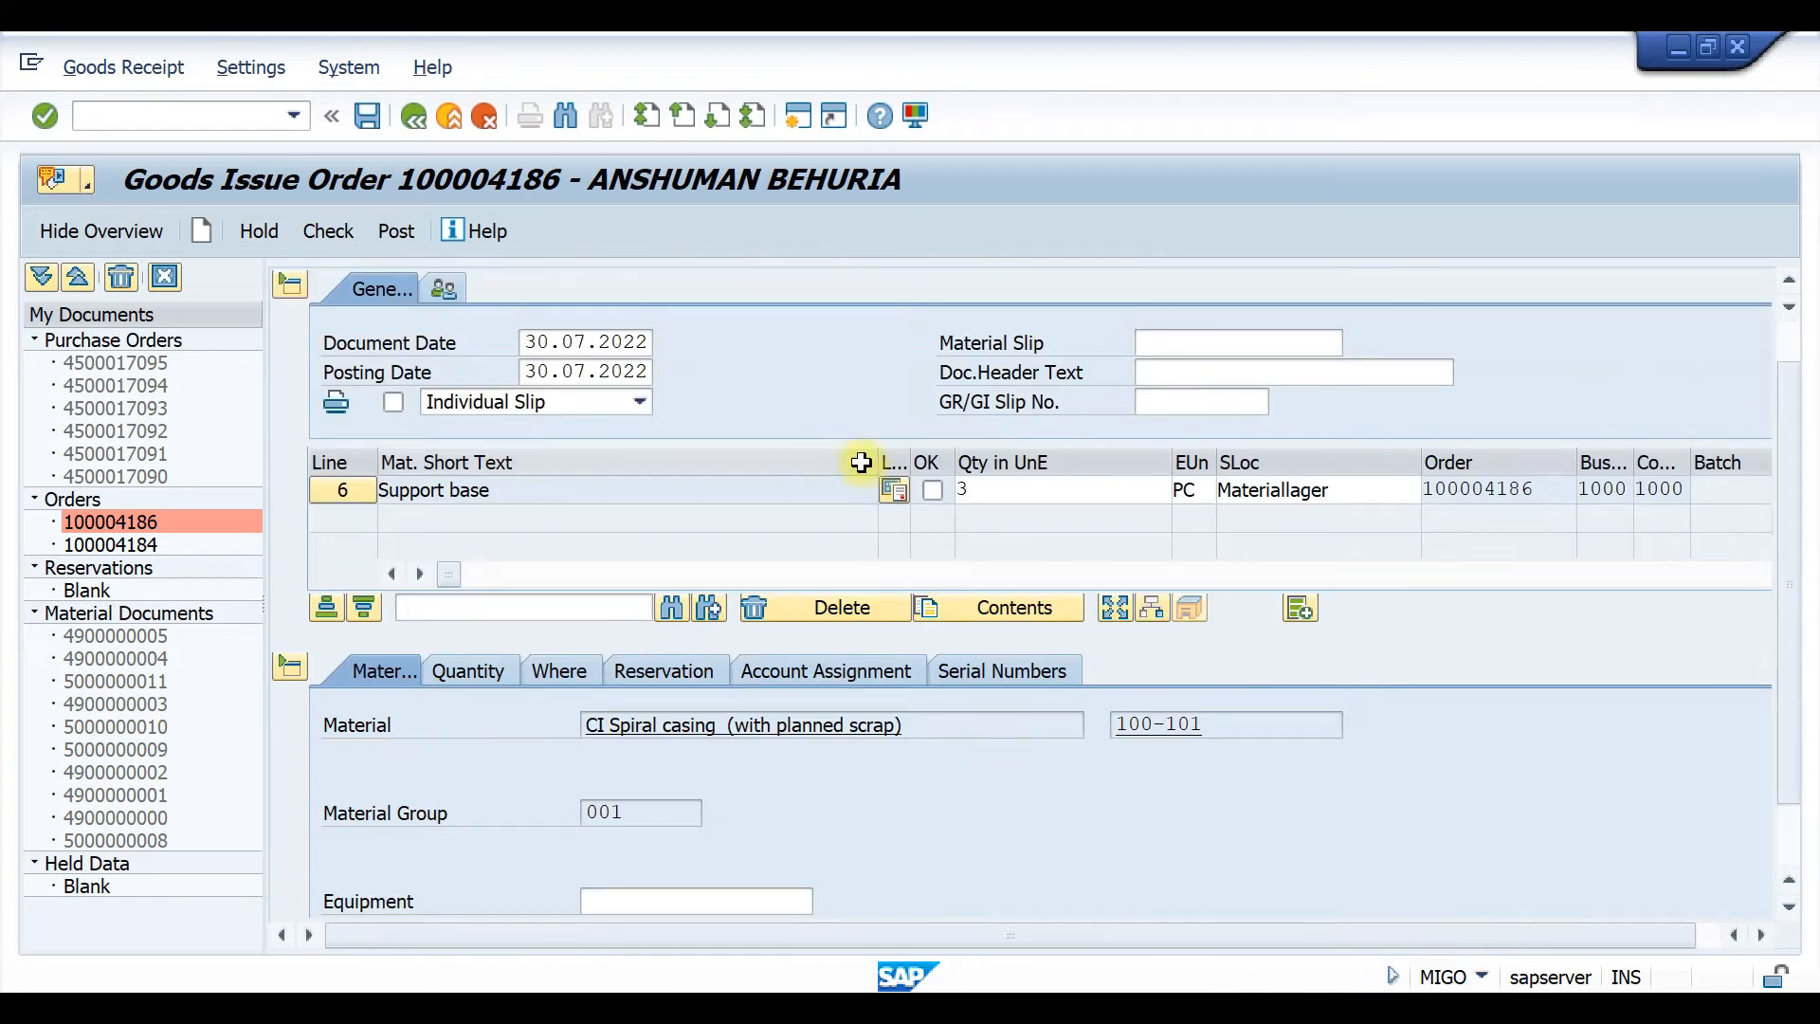
pyautogui.scroll(2, 890, 493)
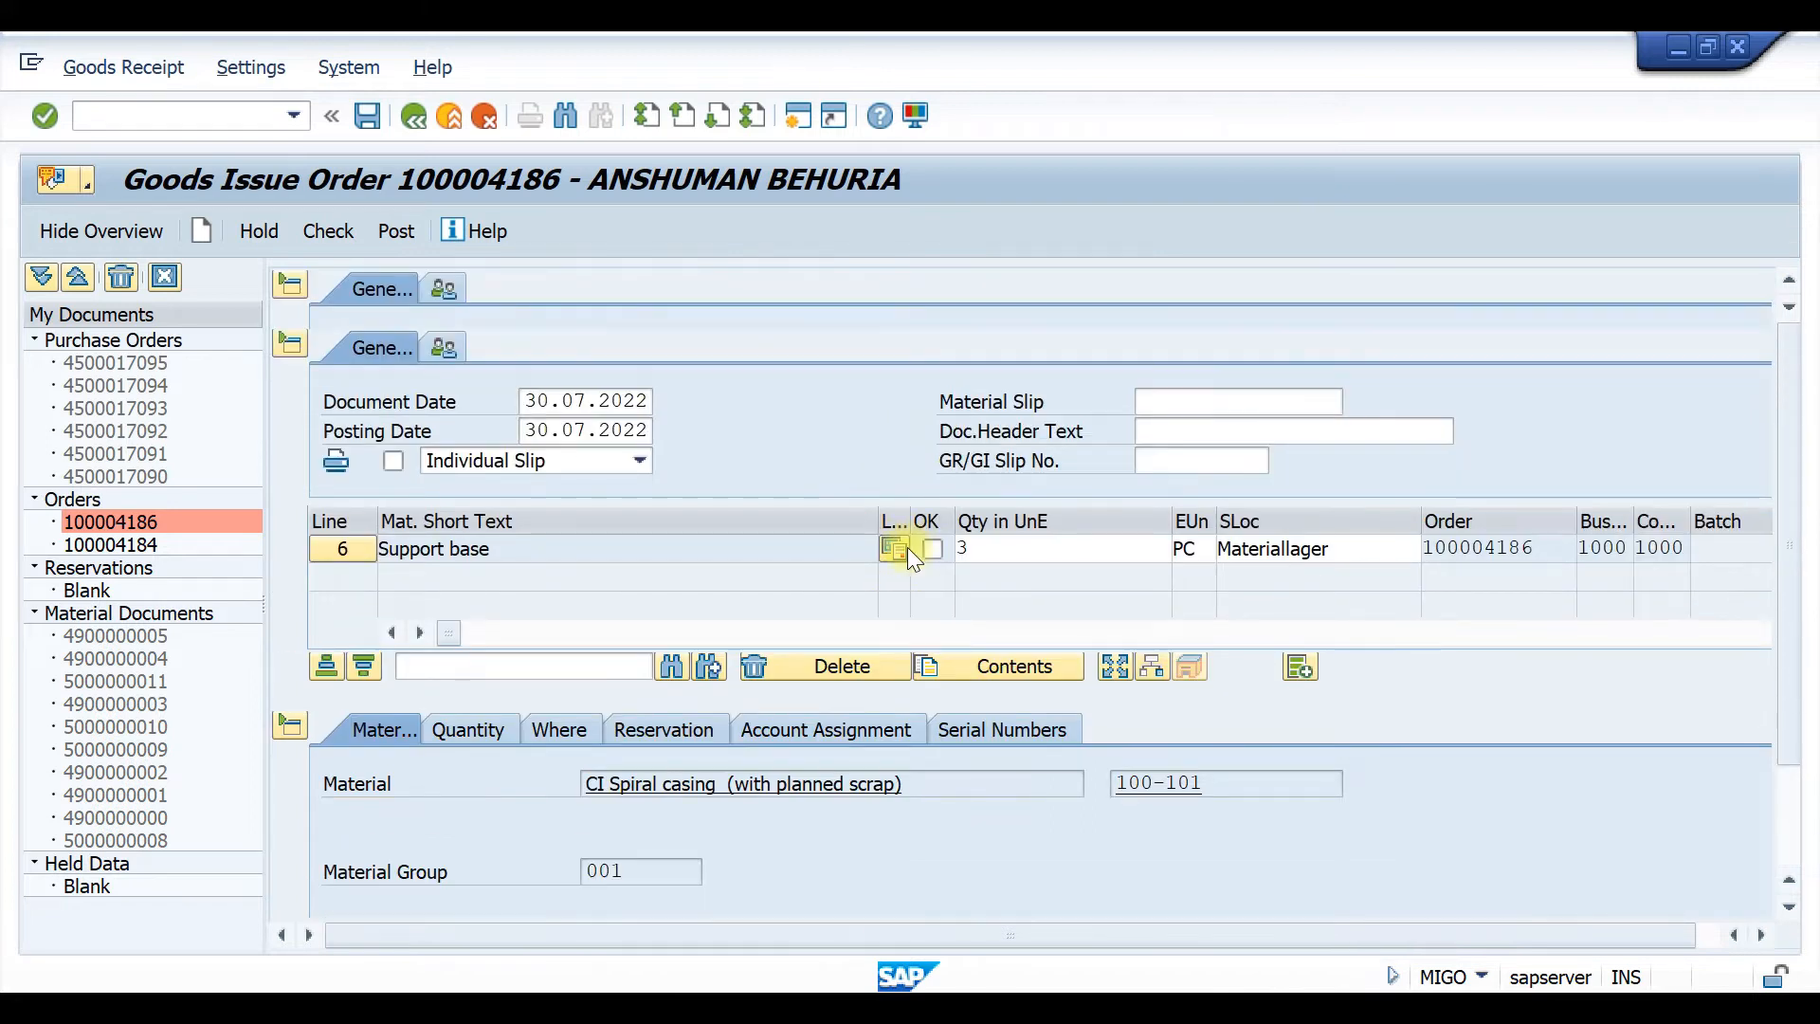
pyautogui.scroll(3, 679, 585)
pyautogui.scroll(3, 942, 600)
pyautogui.click(933, 602)
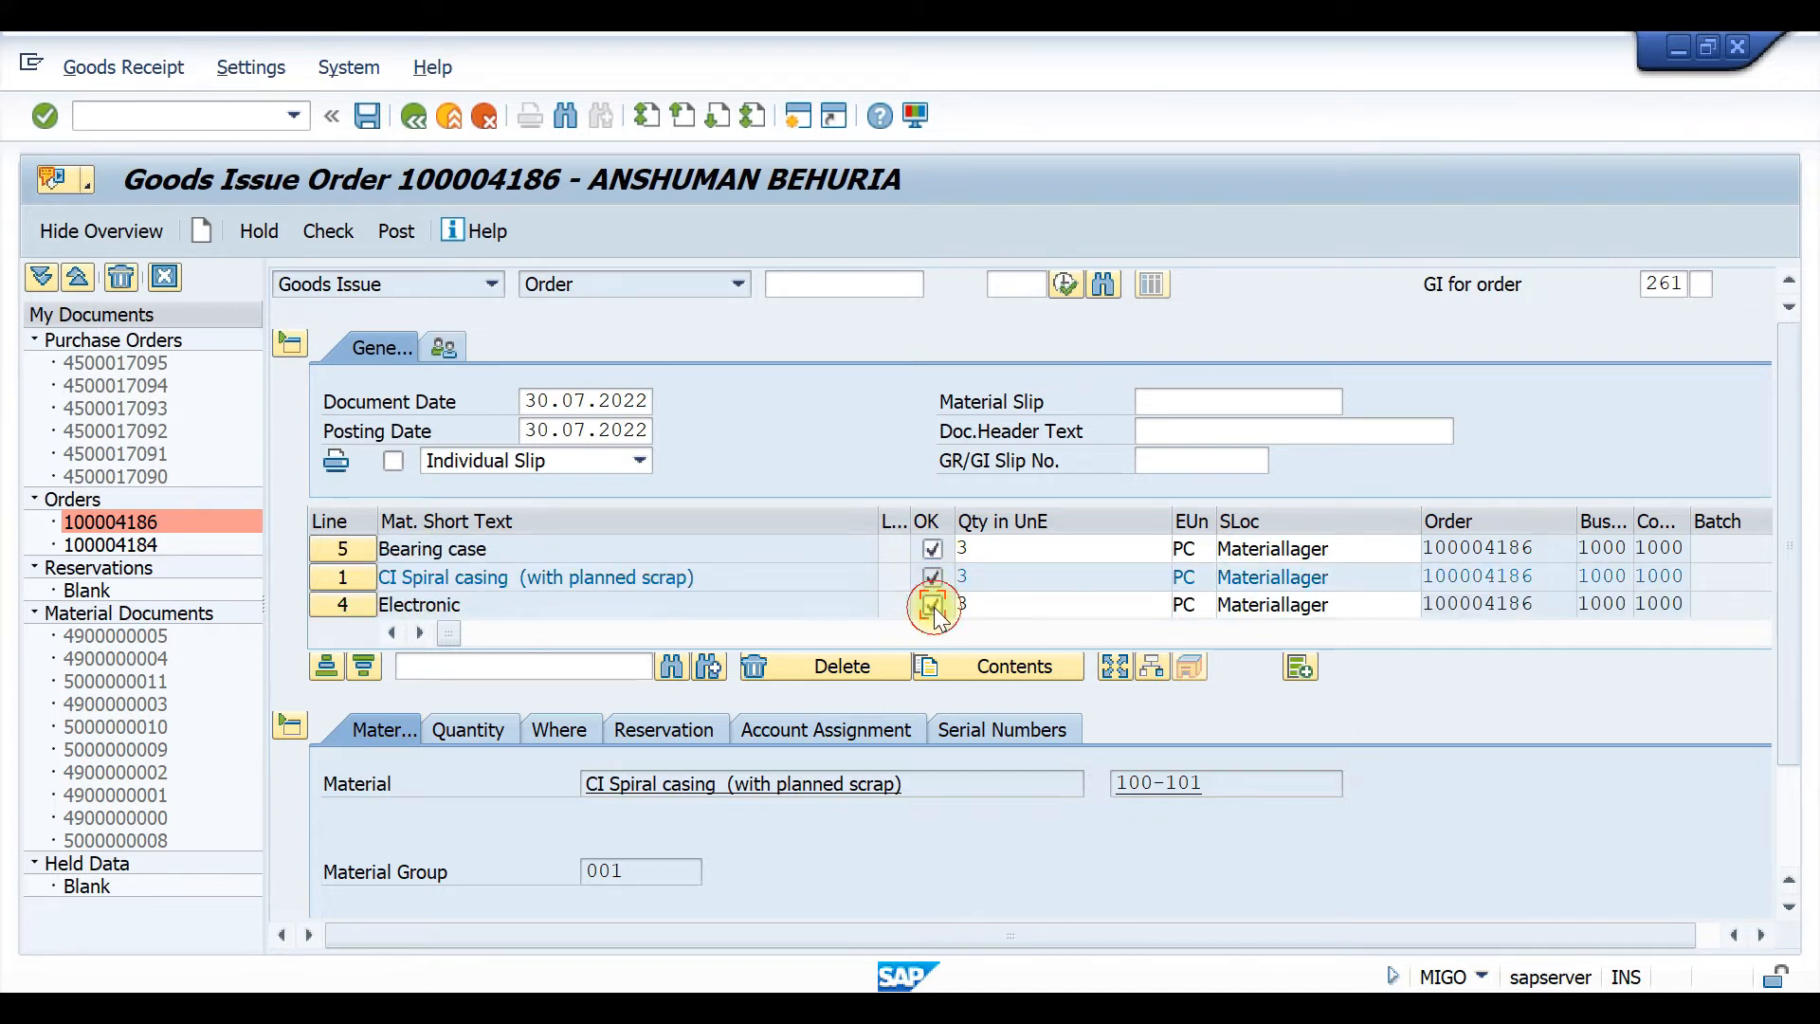
pyautogui.scroll(-3, 891, 568)
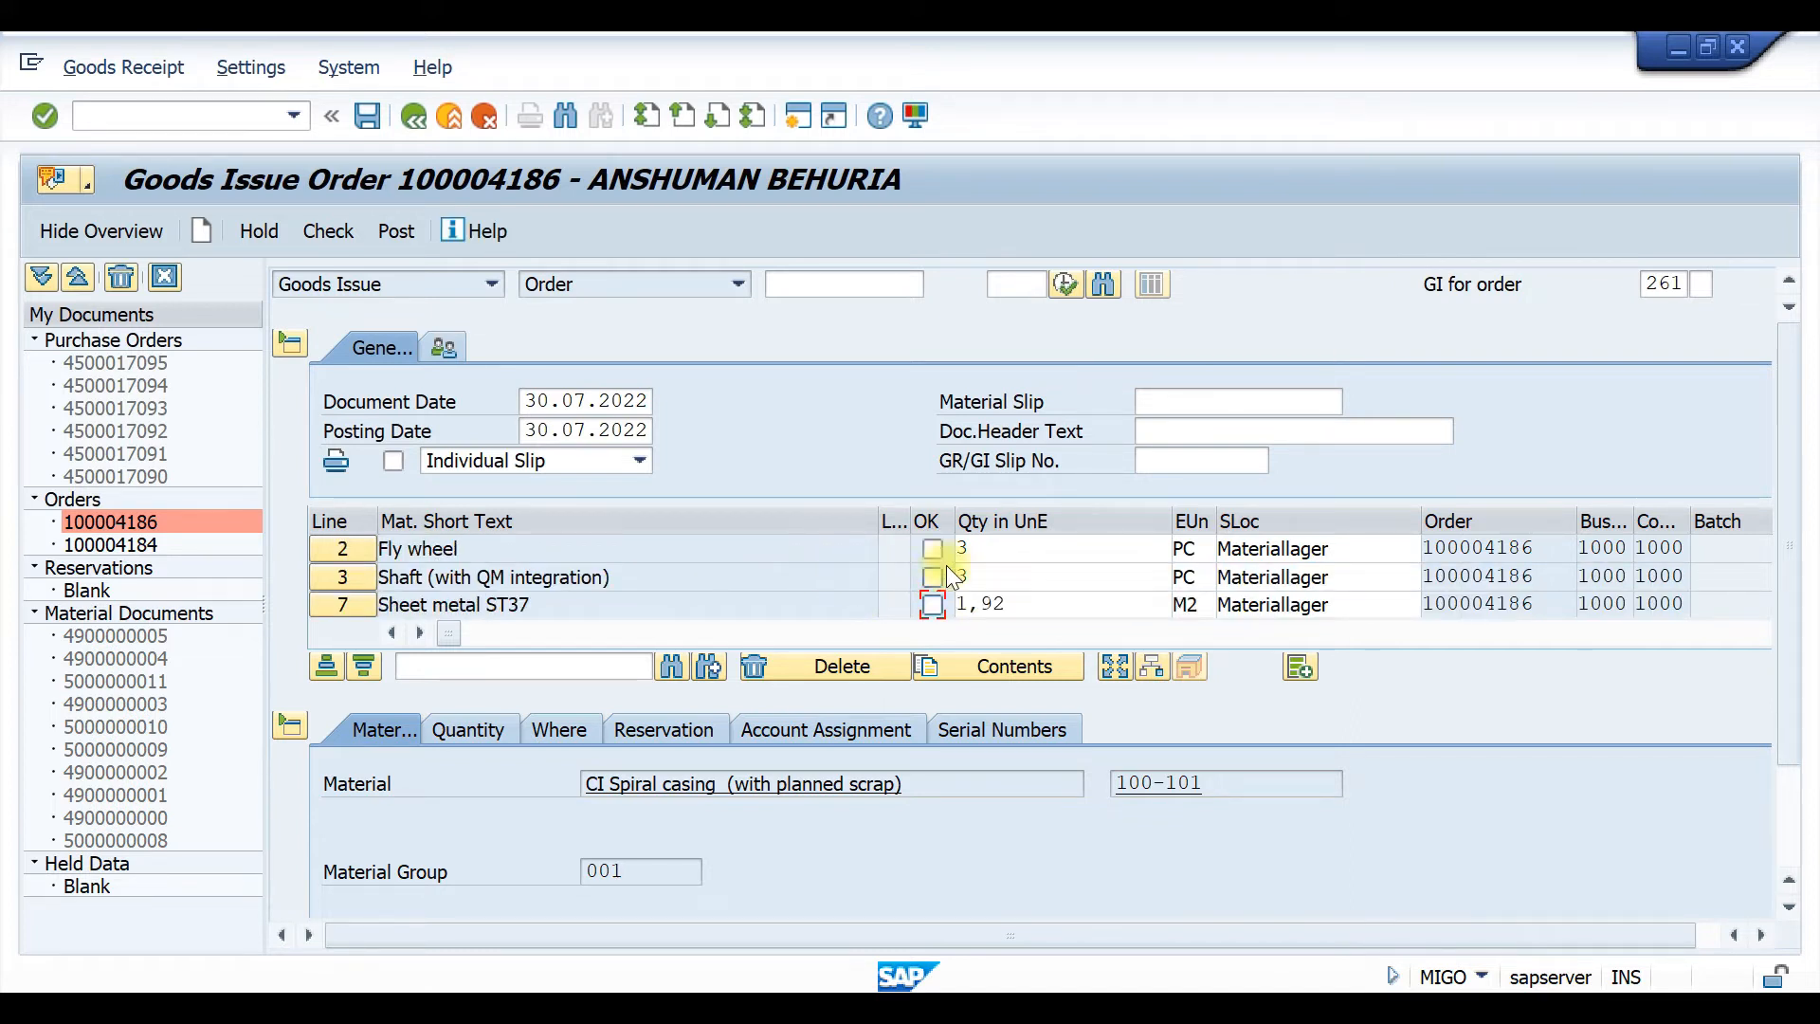
pyautogui.click(933, 548)
pyautogui.click(932, 605)
pyautogui.click(328, 230)
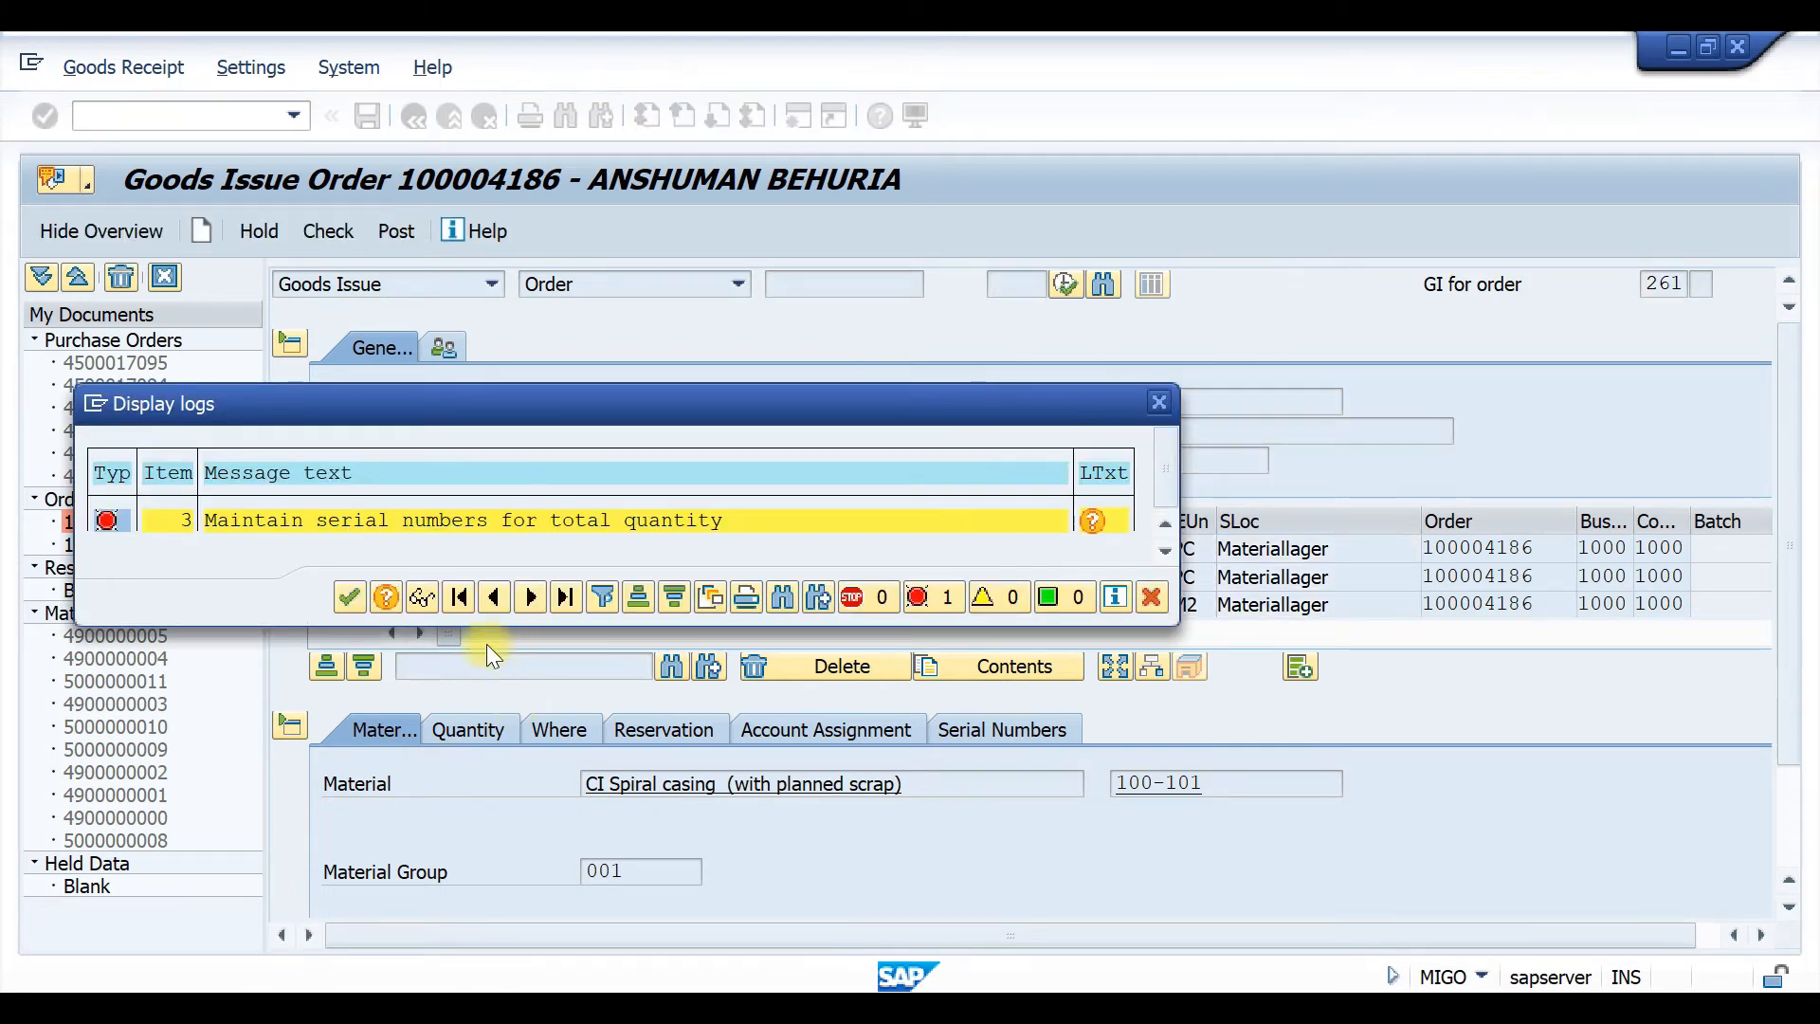
# Review the error log for the shaft line of the goods issue and close it.
pyautogui.click(349, 597)
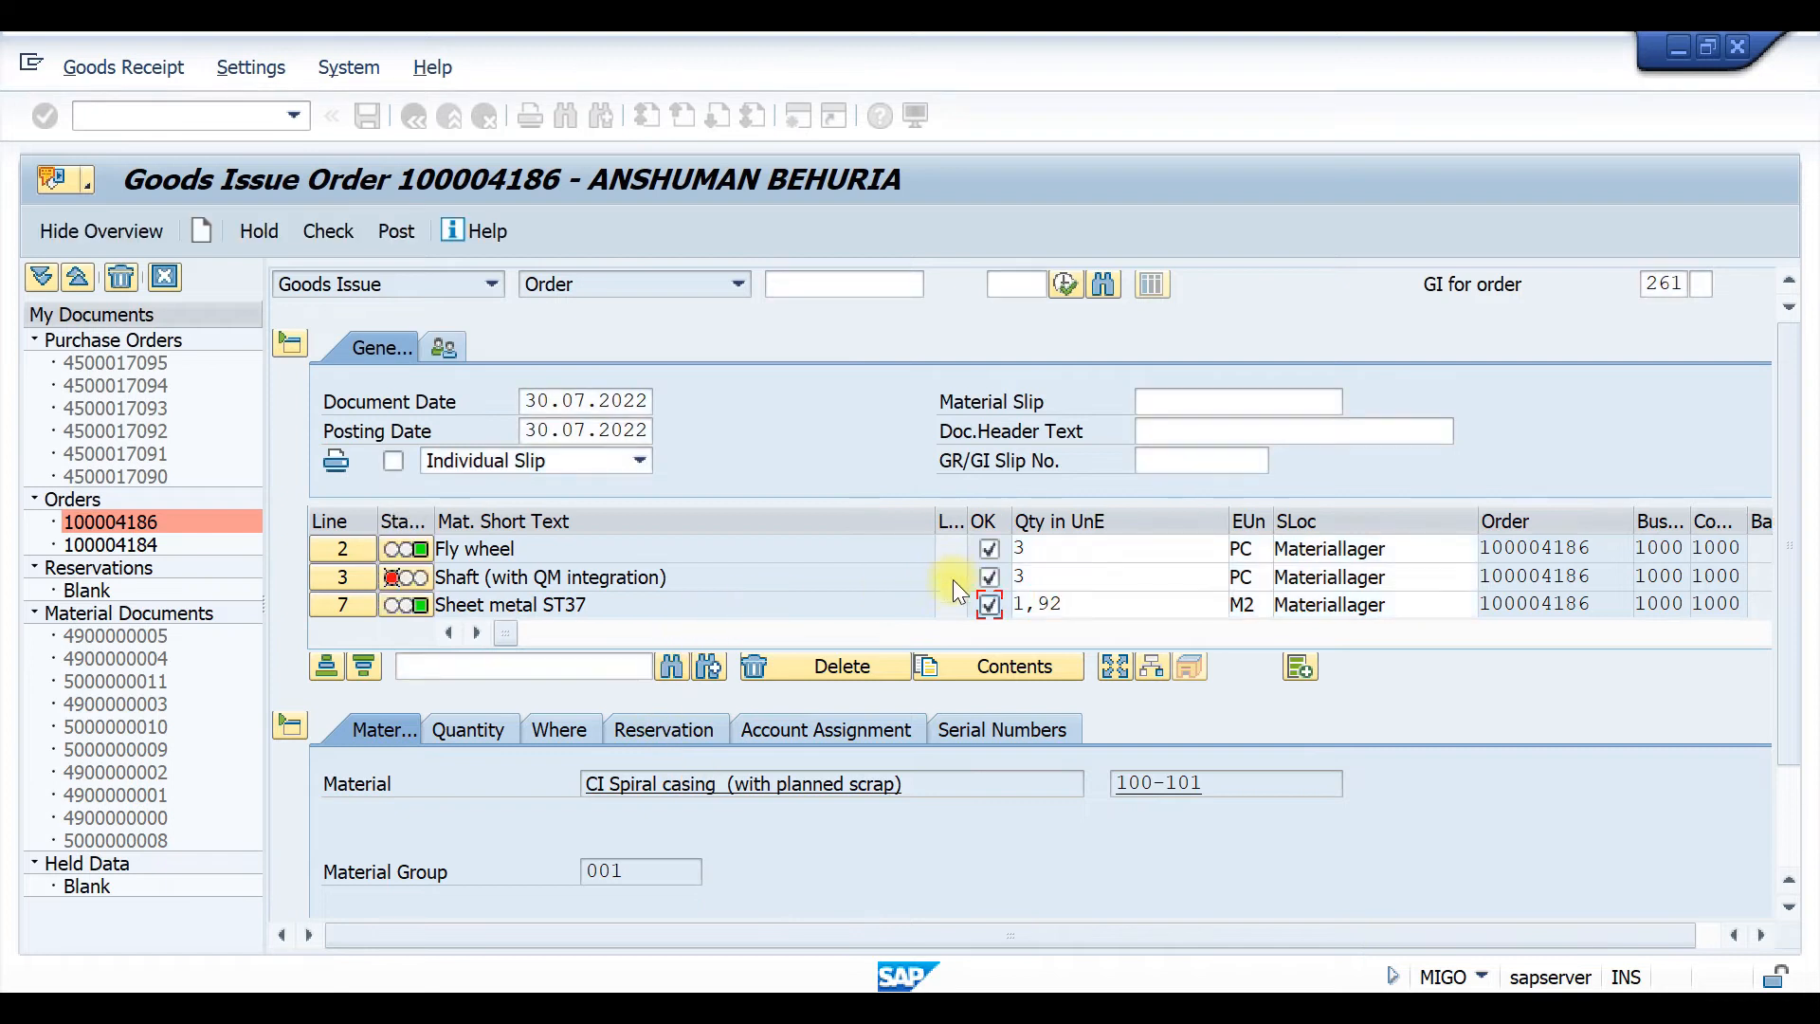
pyautogui.click(401, 576)
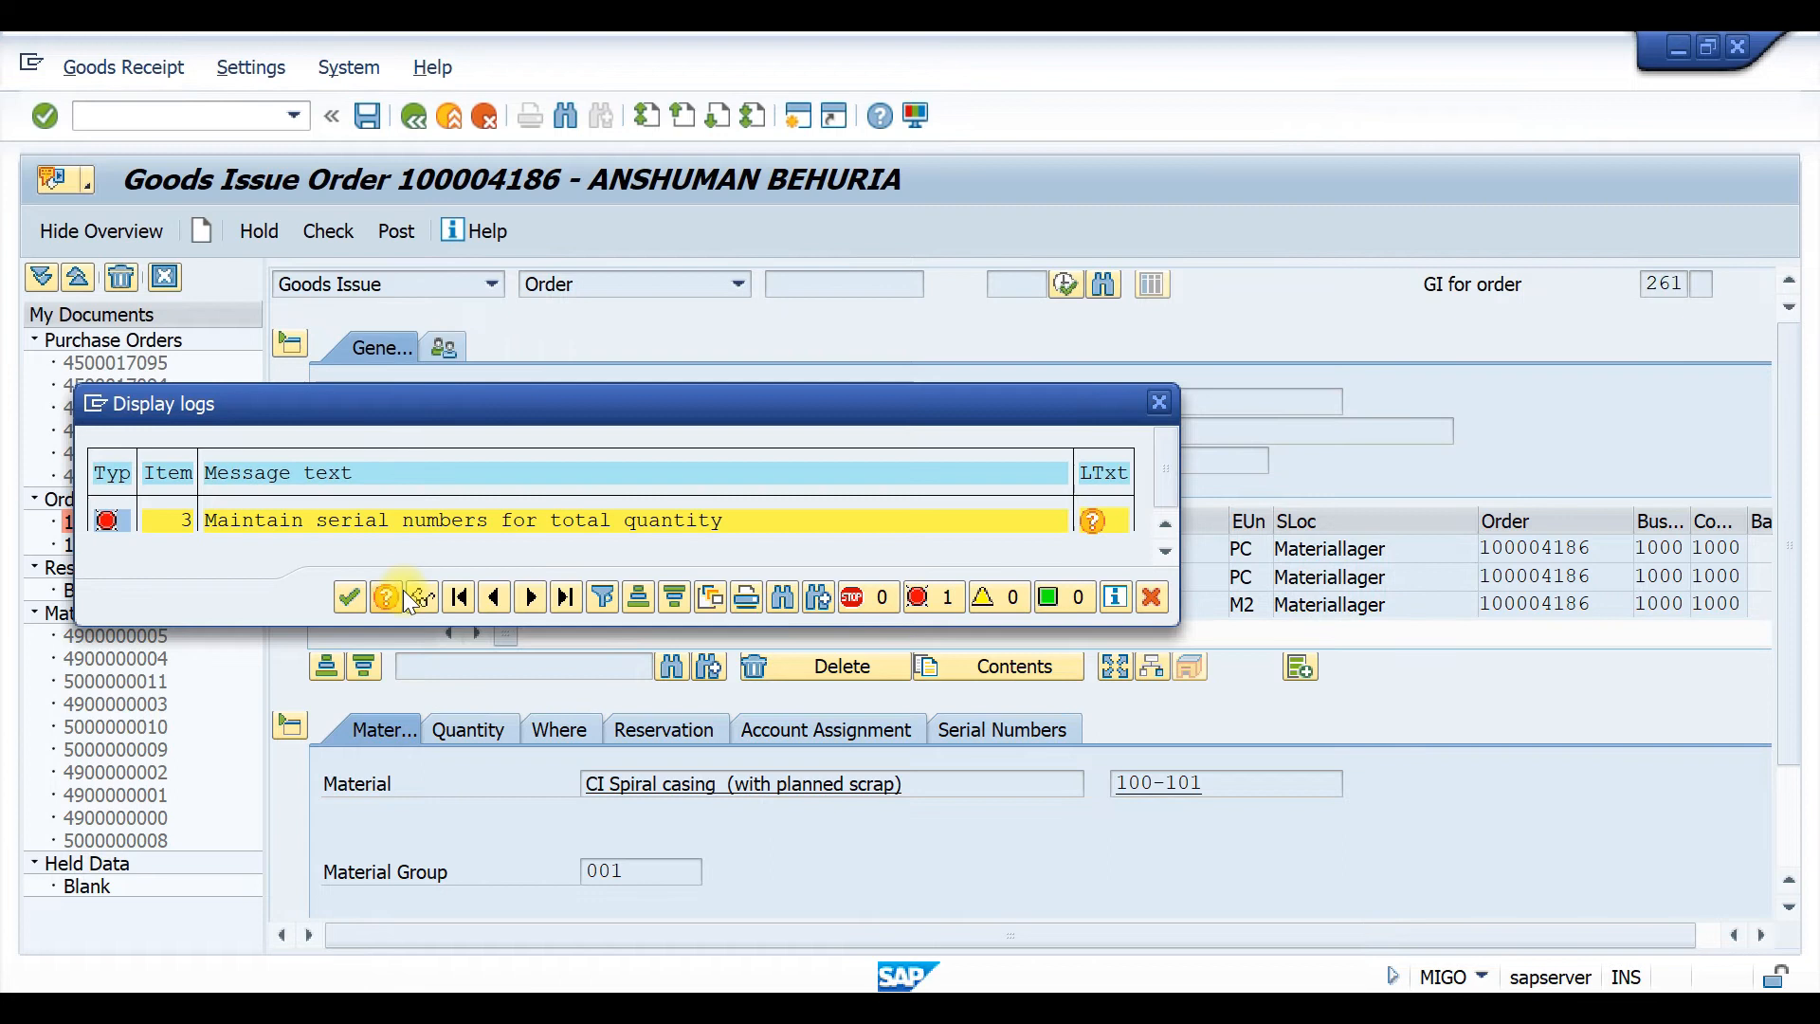
pyautogui.click(1158, 402)
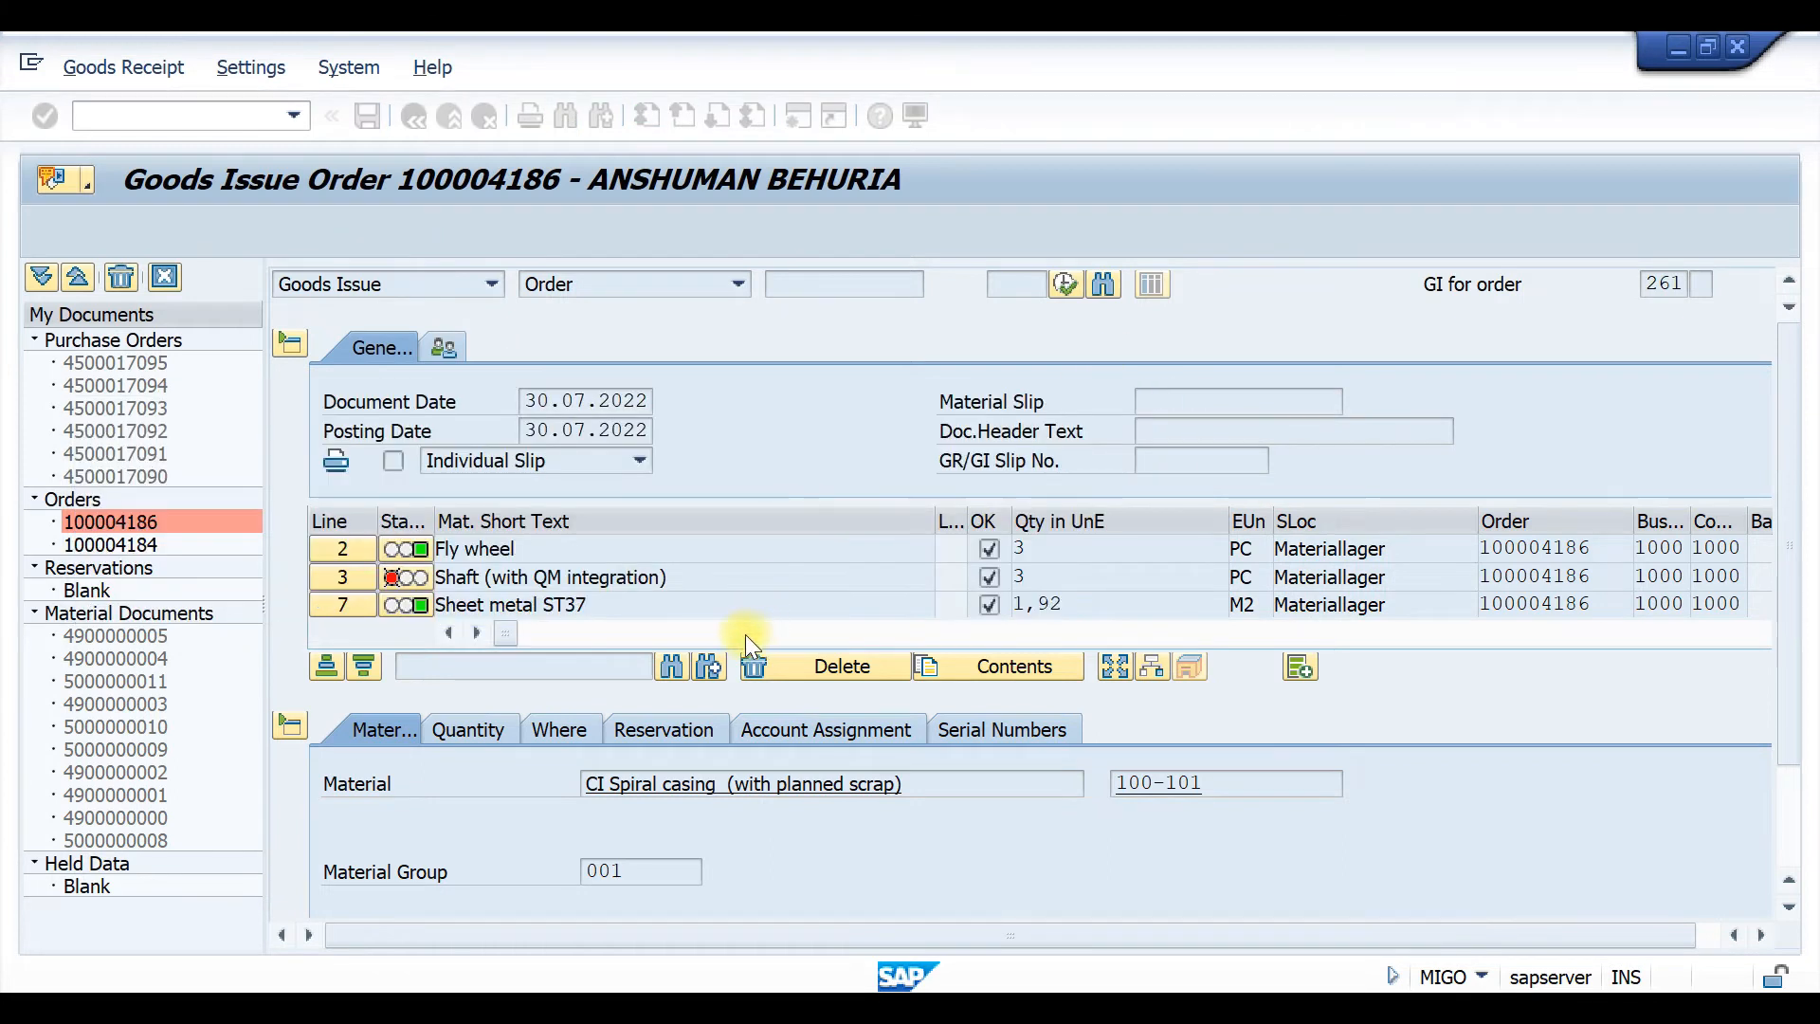
pyautogui.click(782, 717)
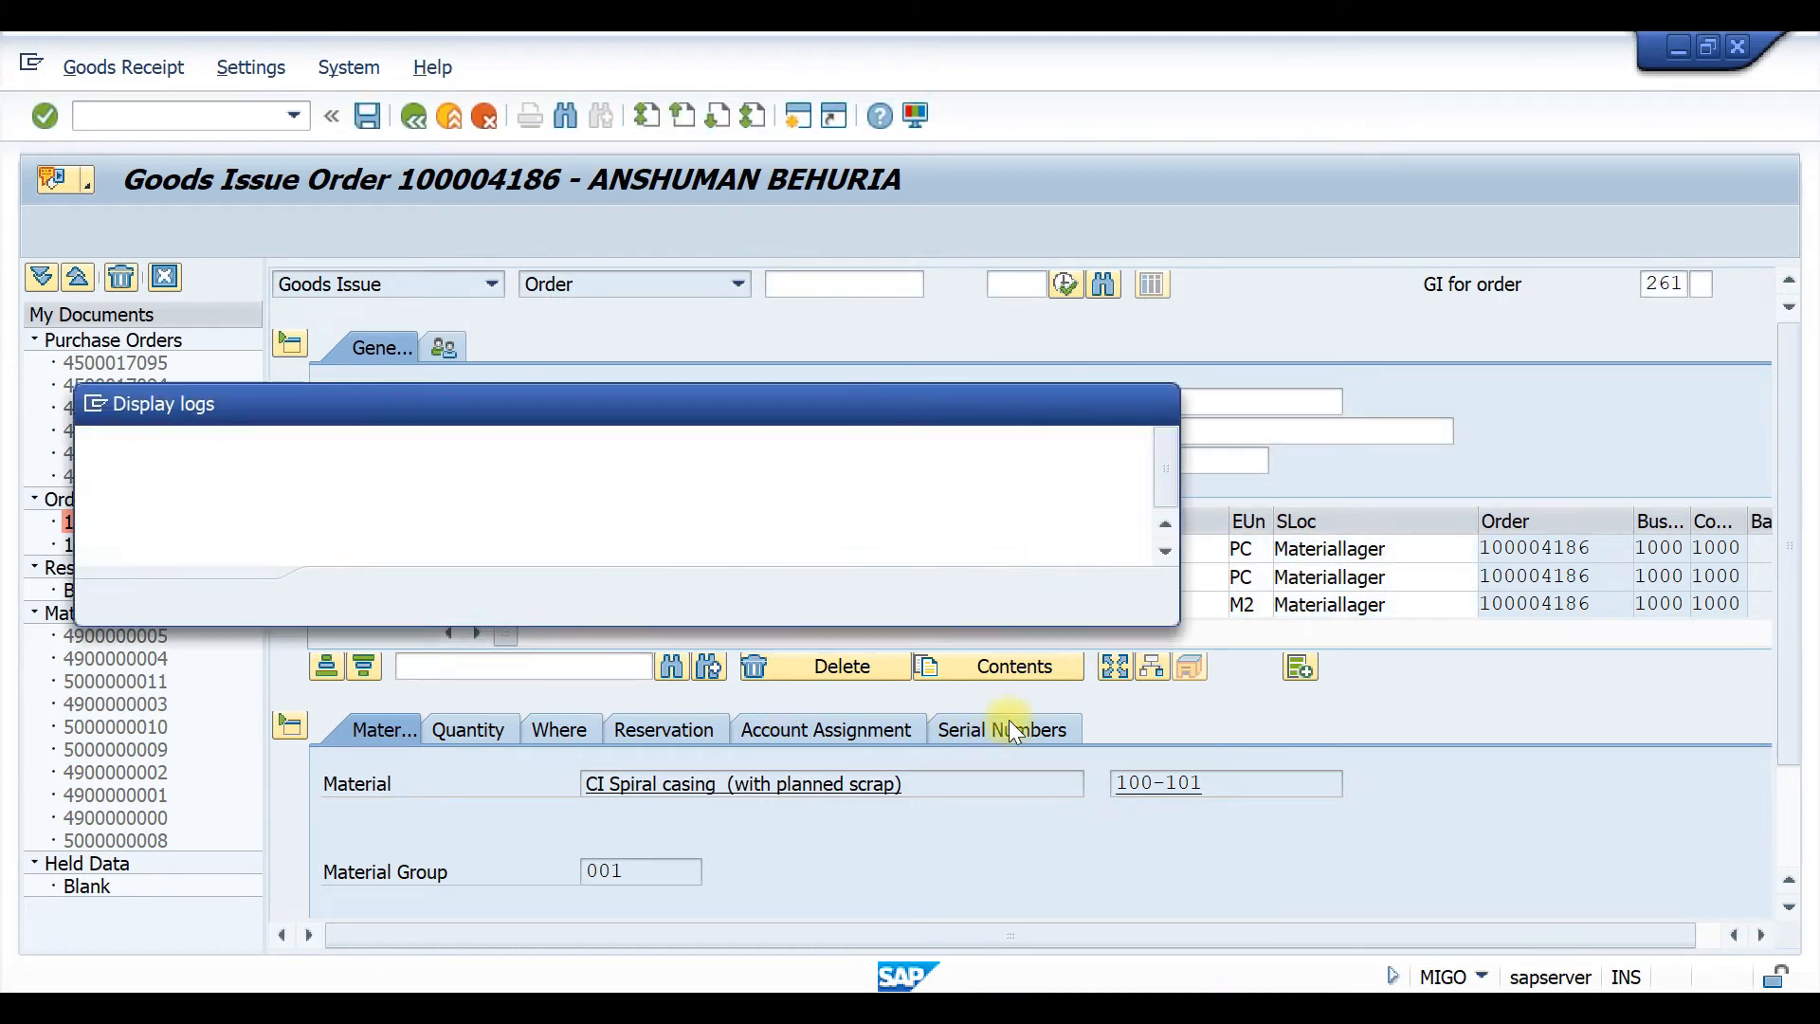
pyautogui.click(1156, 396)
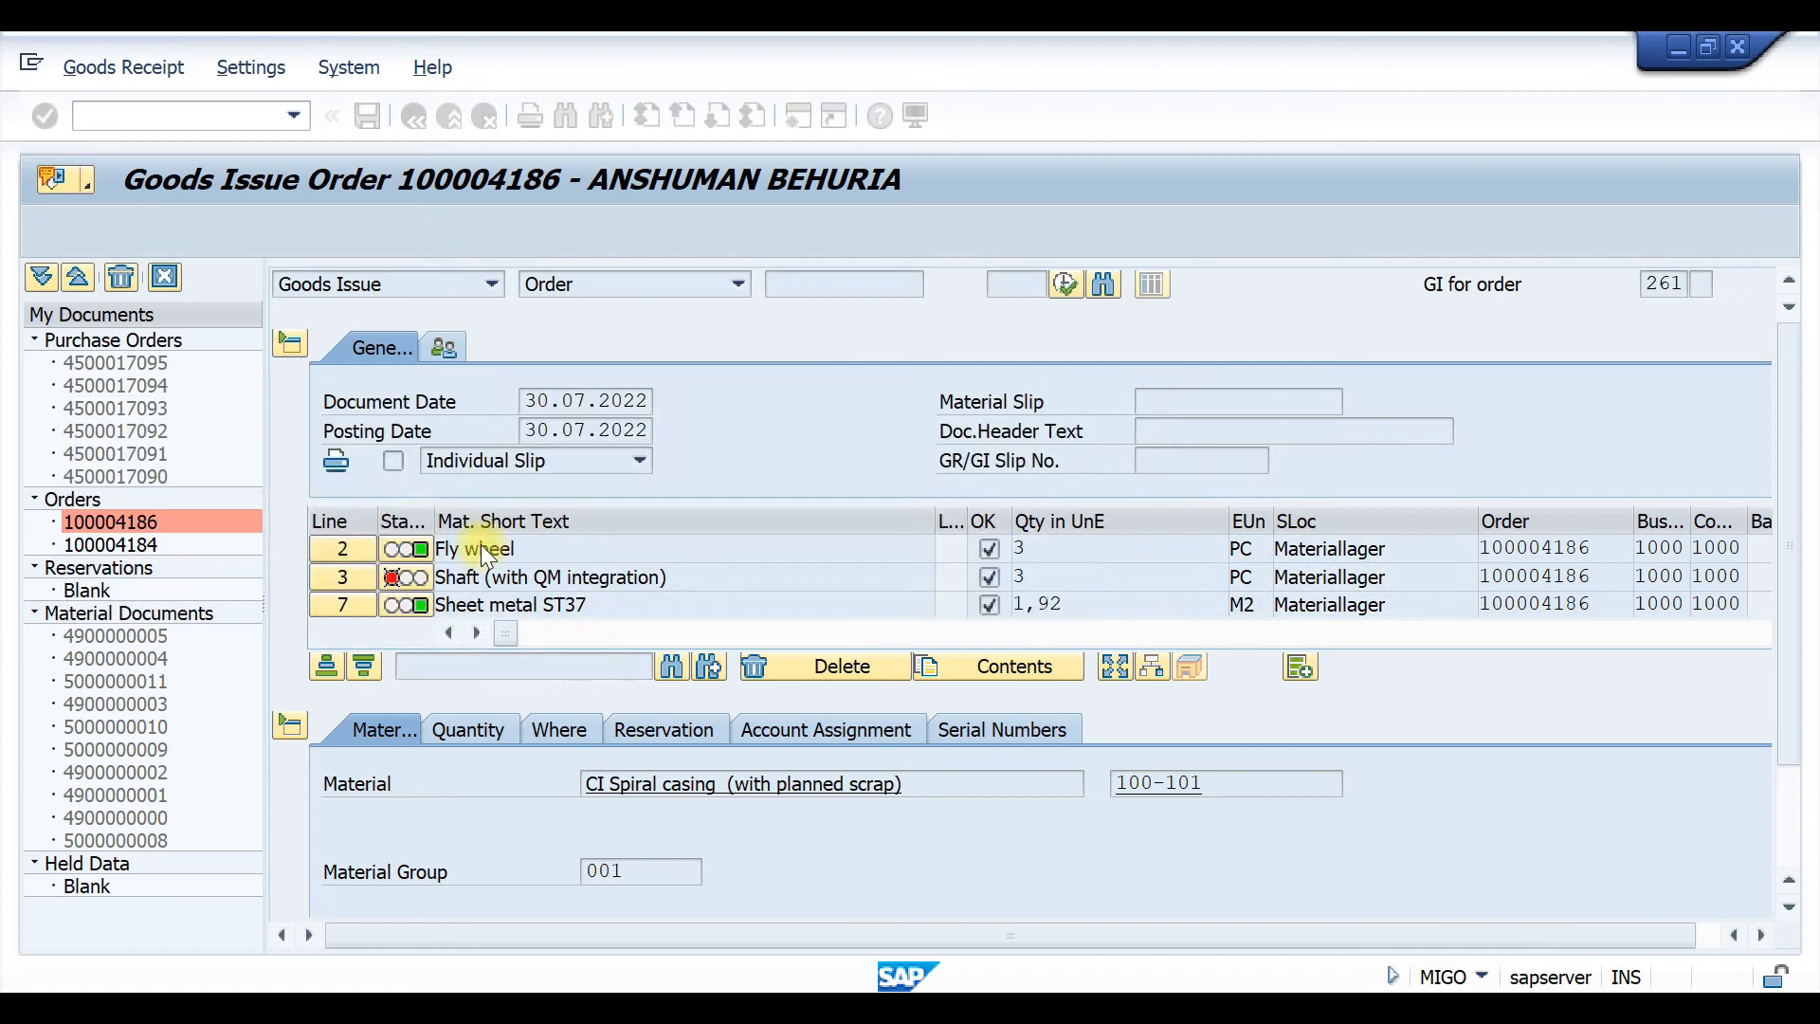
# Enter serial numbers 1, 2 and 3 for the shaft line and post the goods issue.
pyautogui.click(334, 577)
pyautogui.click(339, 578)
pyautogui.click(1022, 725)
pyautogui.click(453, 813)
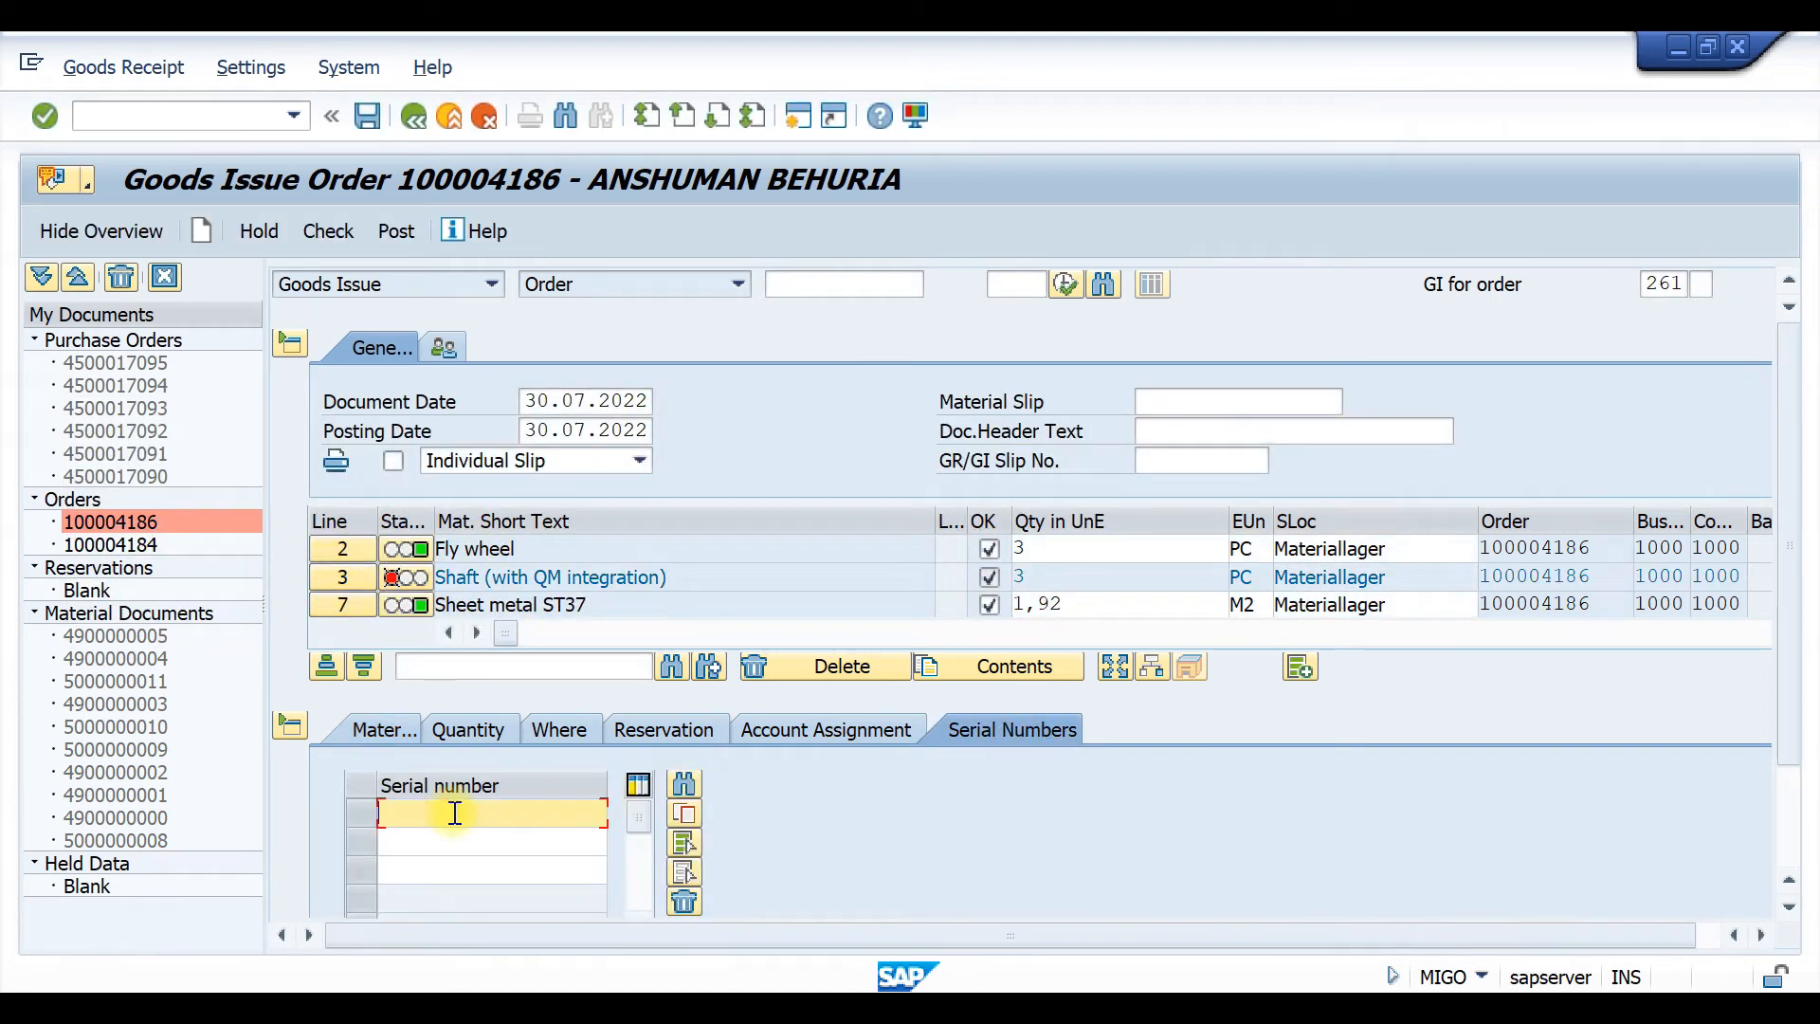
pyautogui.write('1')
pyautogui.click(410, 843)
pyautogui.write('1')
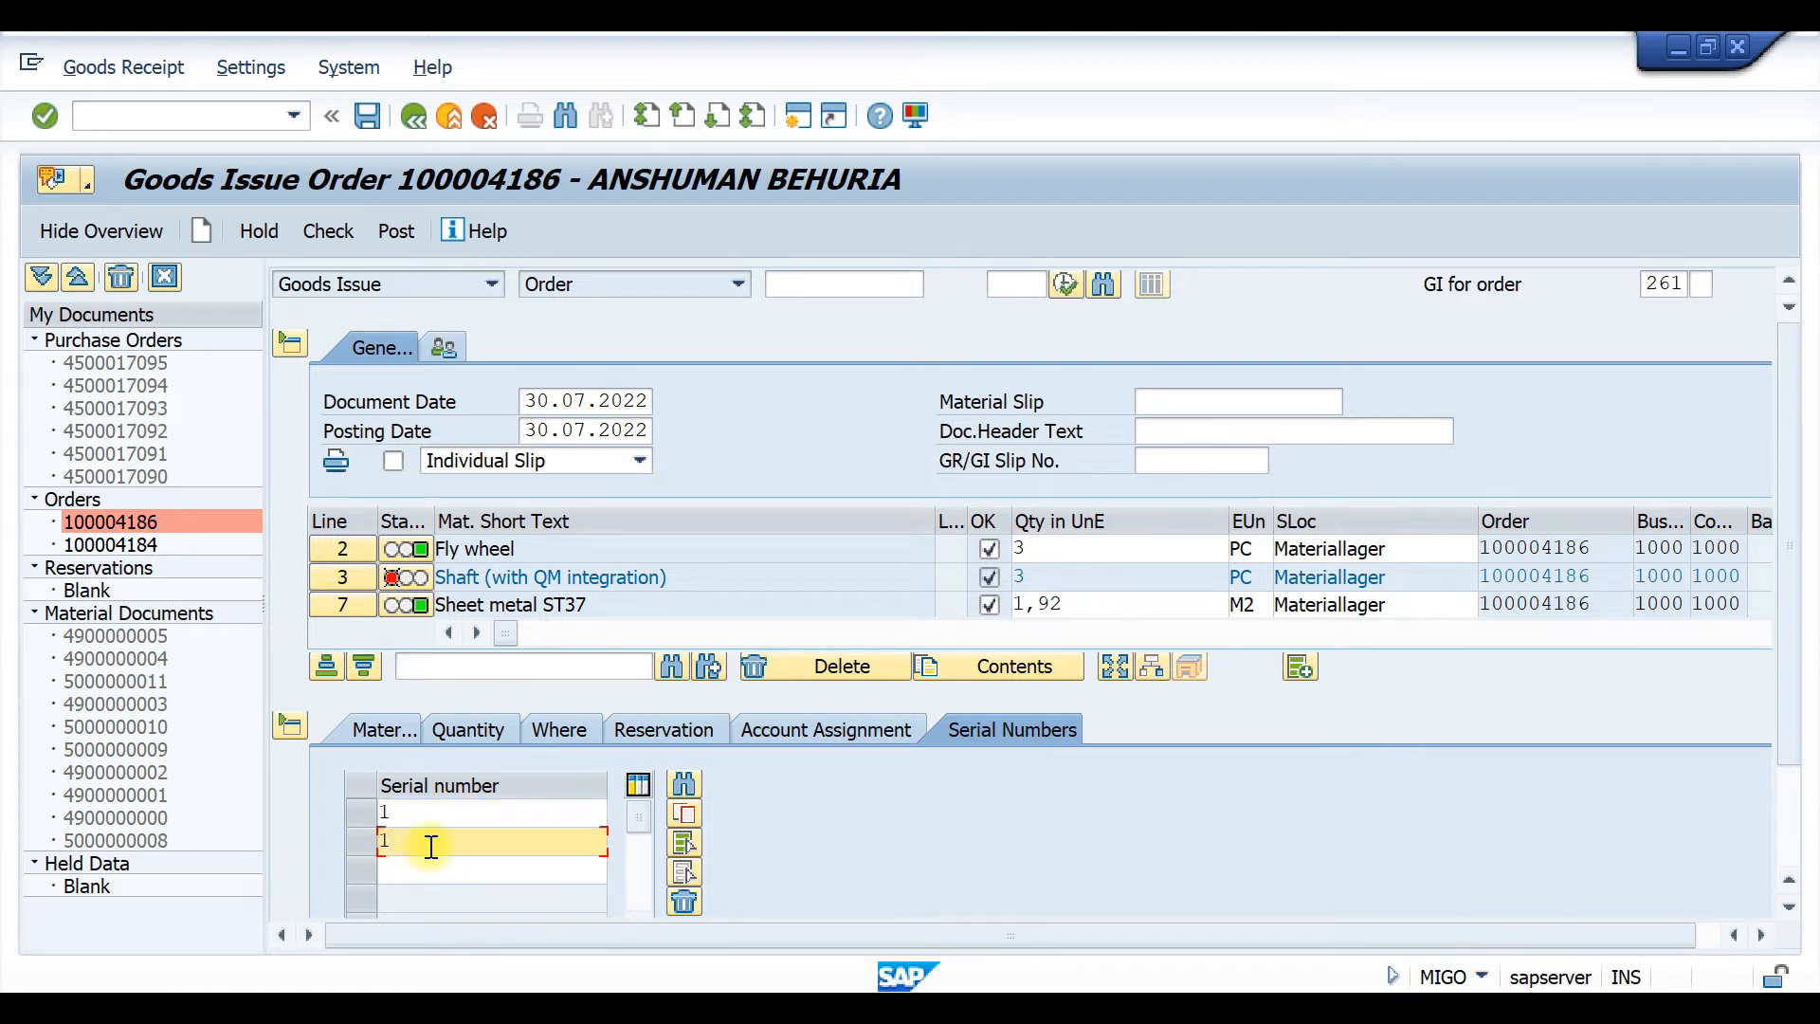
pyautogui.write('2')
pyautogui.click(422, 863)
pyautogui.write('3')
pyautogui.press('Return')
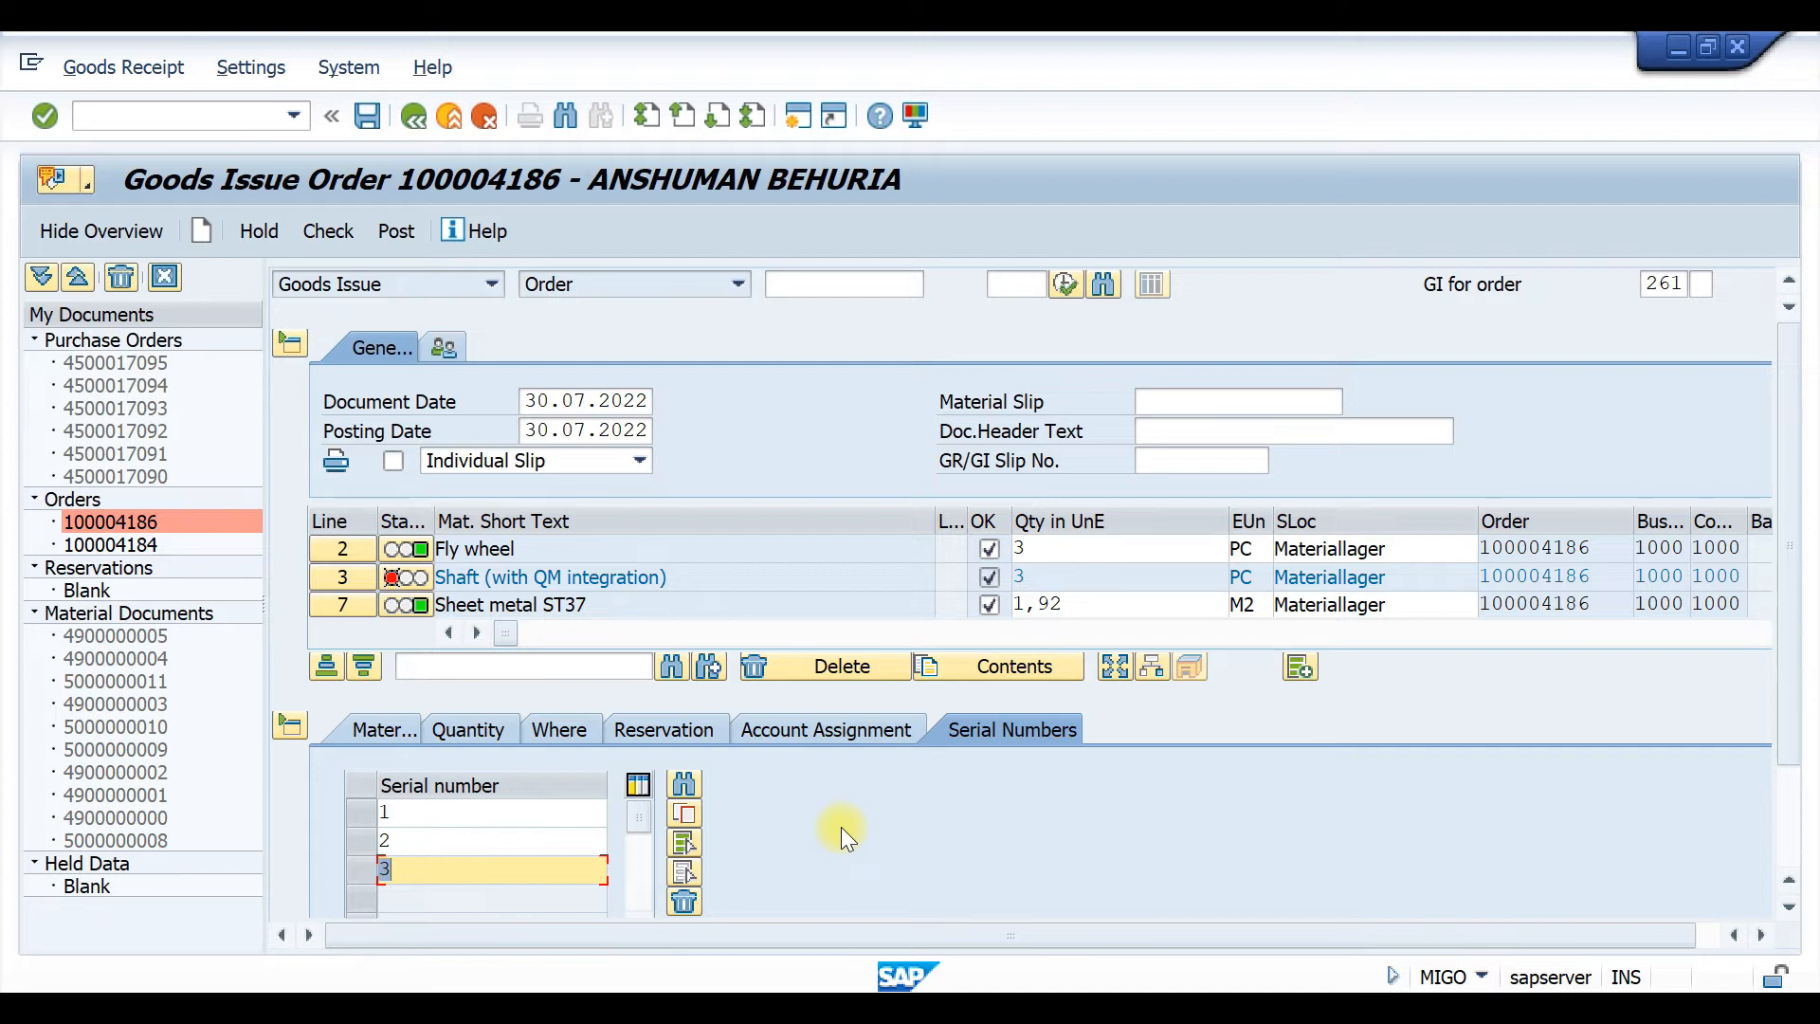
pyautogui.press('Return')
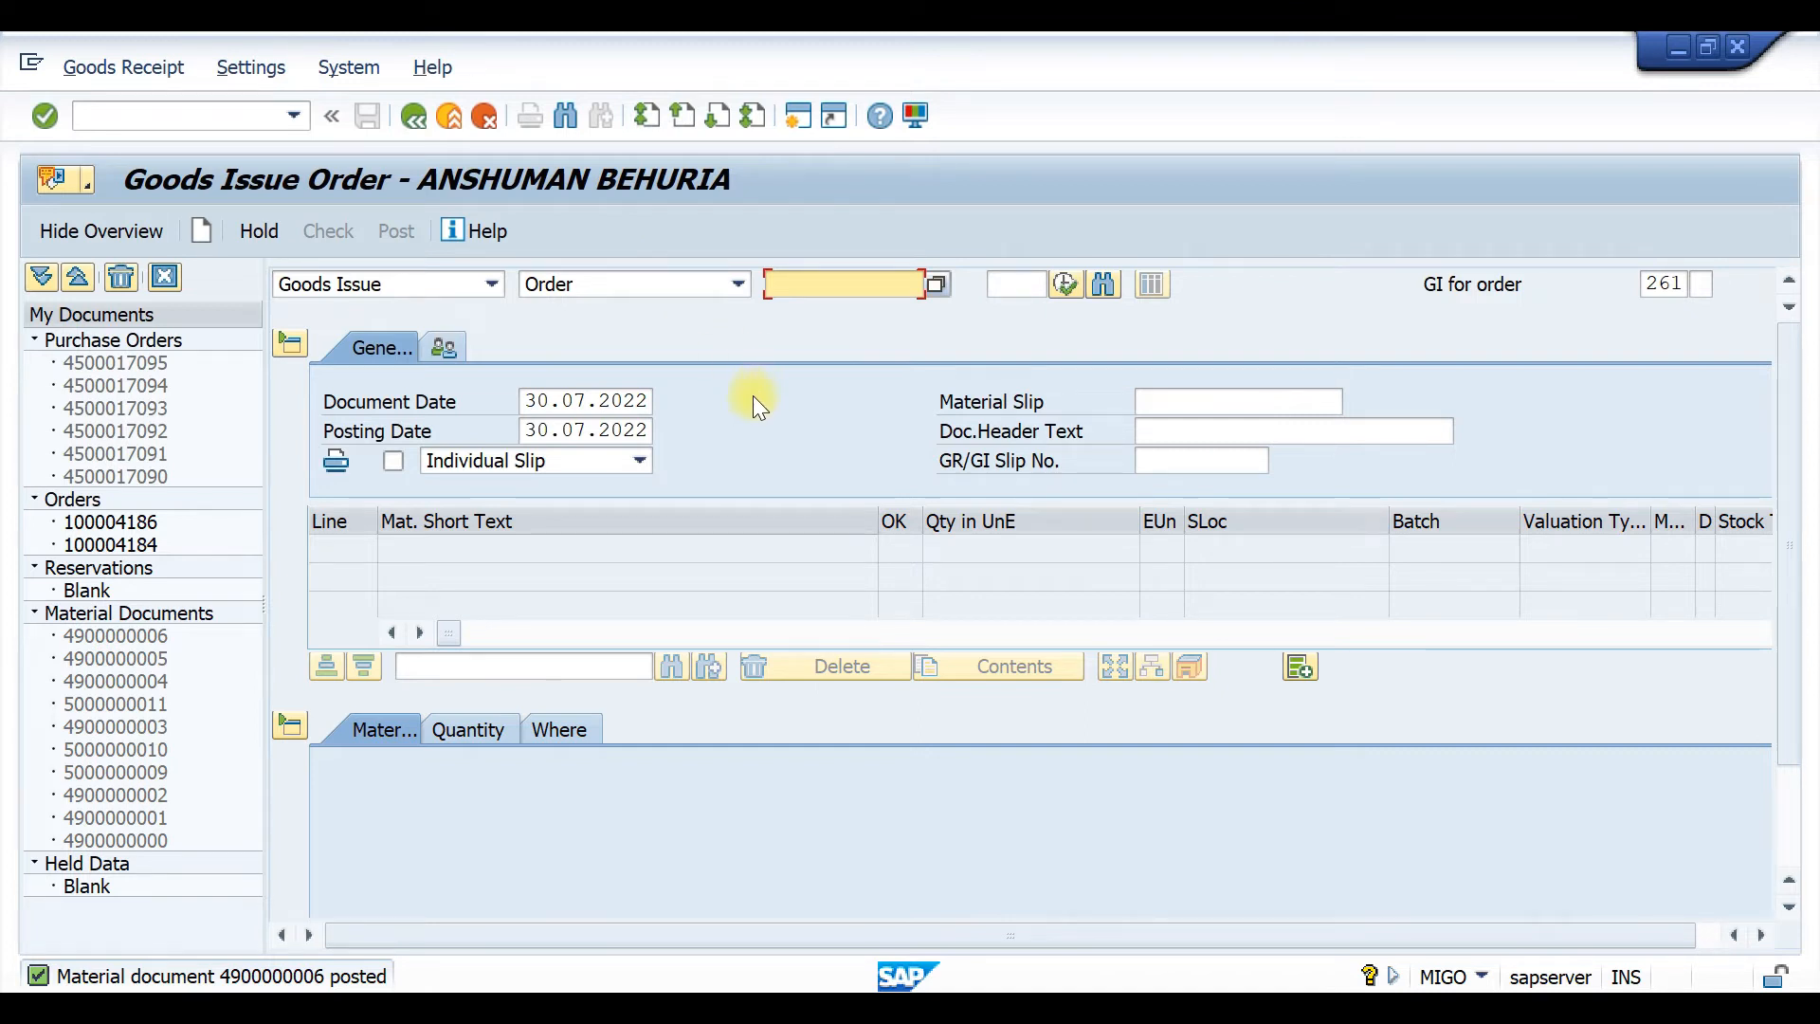
pyautogui.click(180, 127)
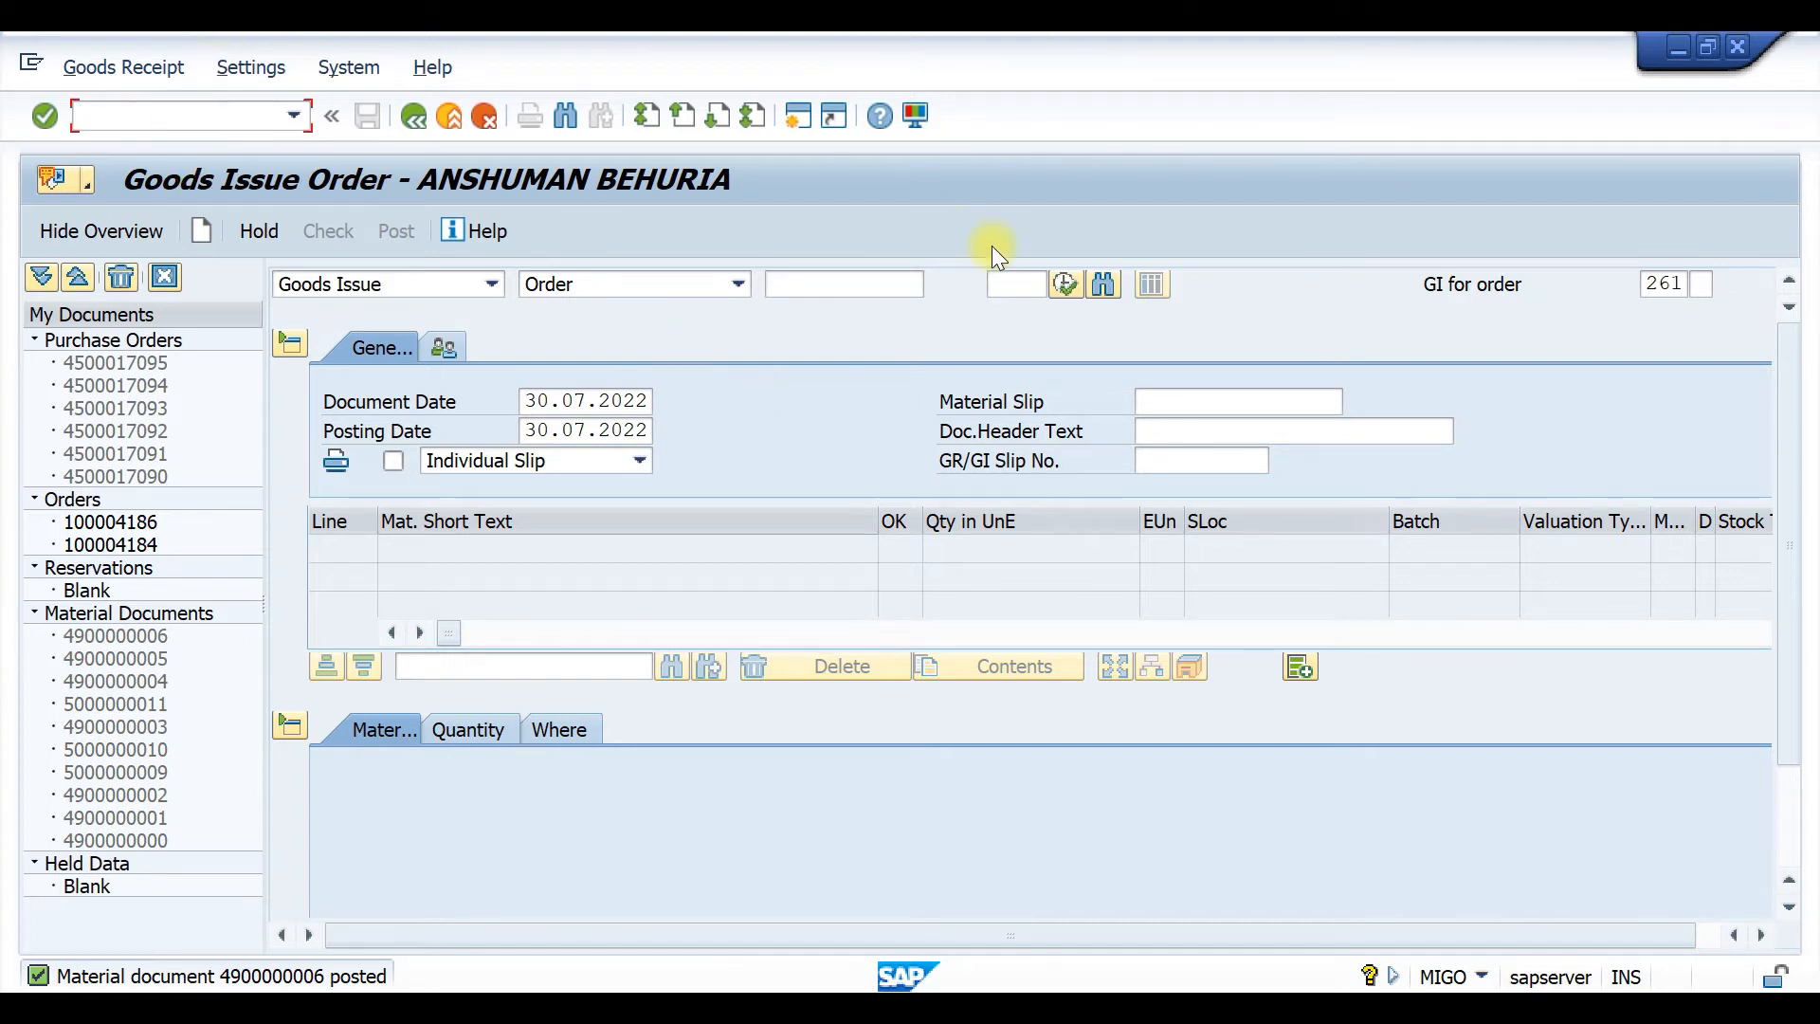
pyautogui.write('co11')
pyautogui.press('Return')
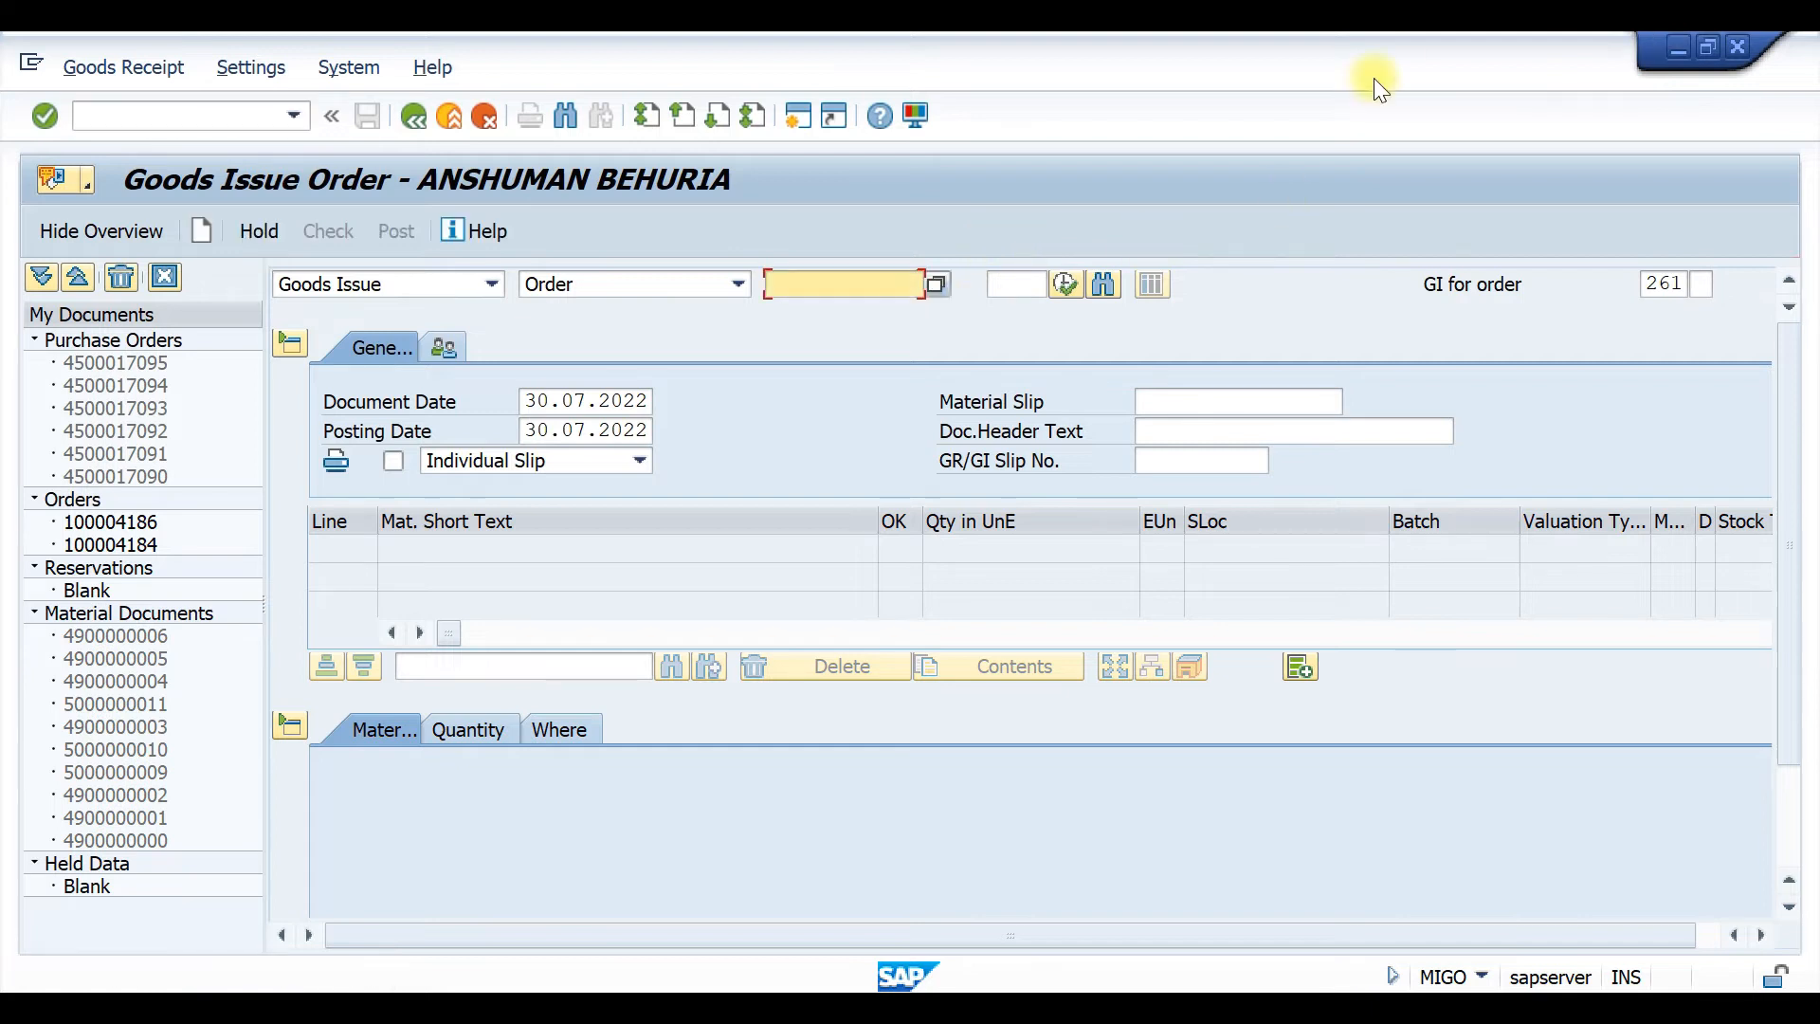
# Switch to transaction CO11 with /nco11 to create a production order confirmation.
pyautogui.click(138, 117)
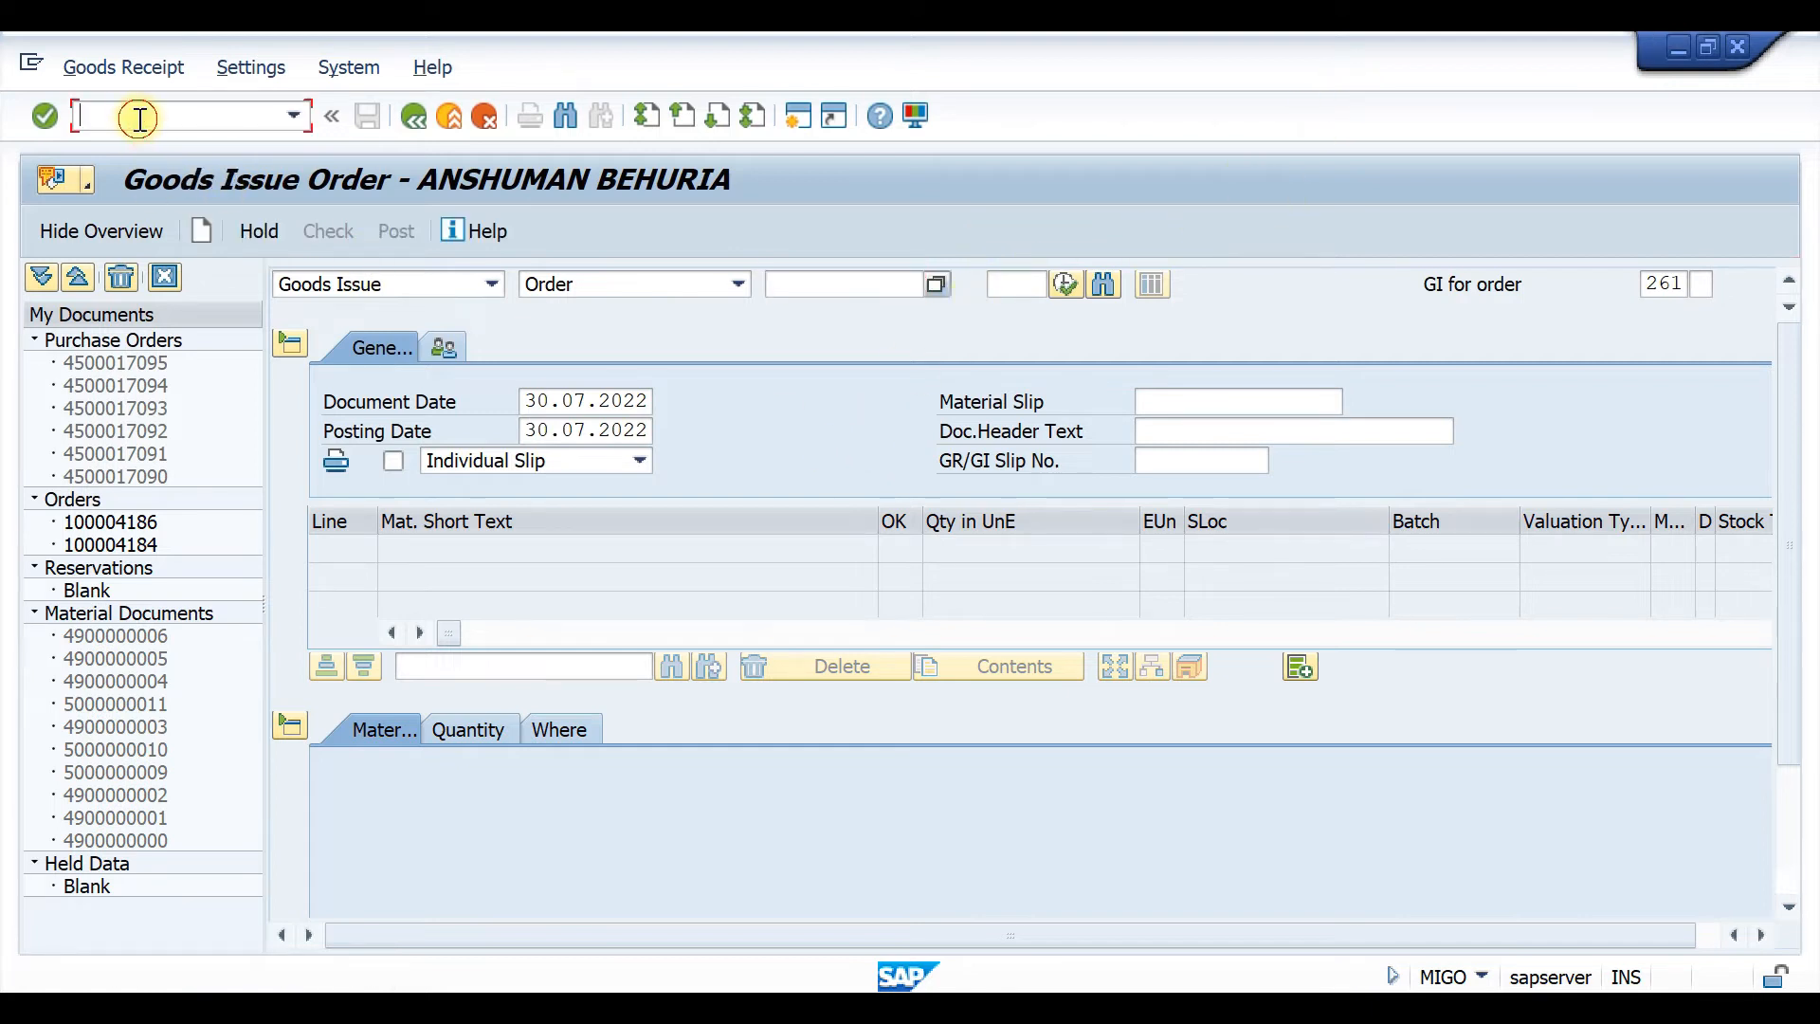
pyautogui.write('/nco11')
pyautogui.press('Return')
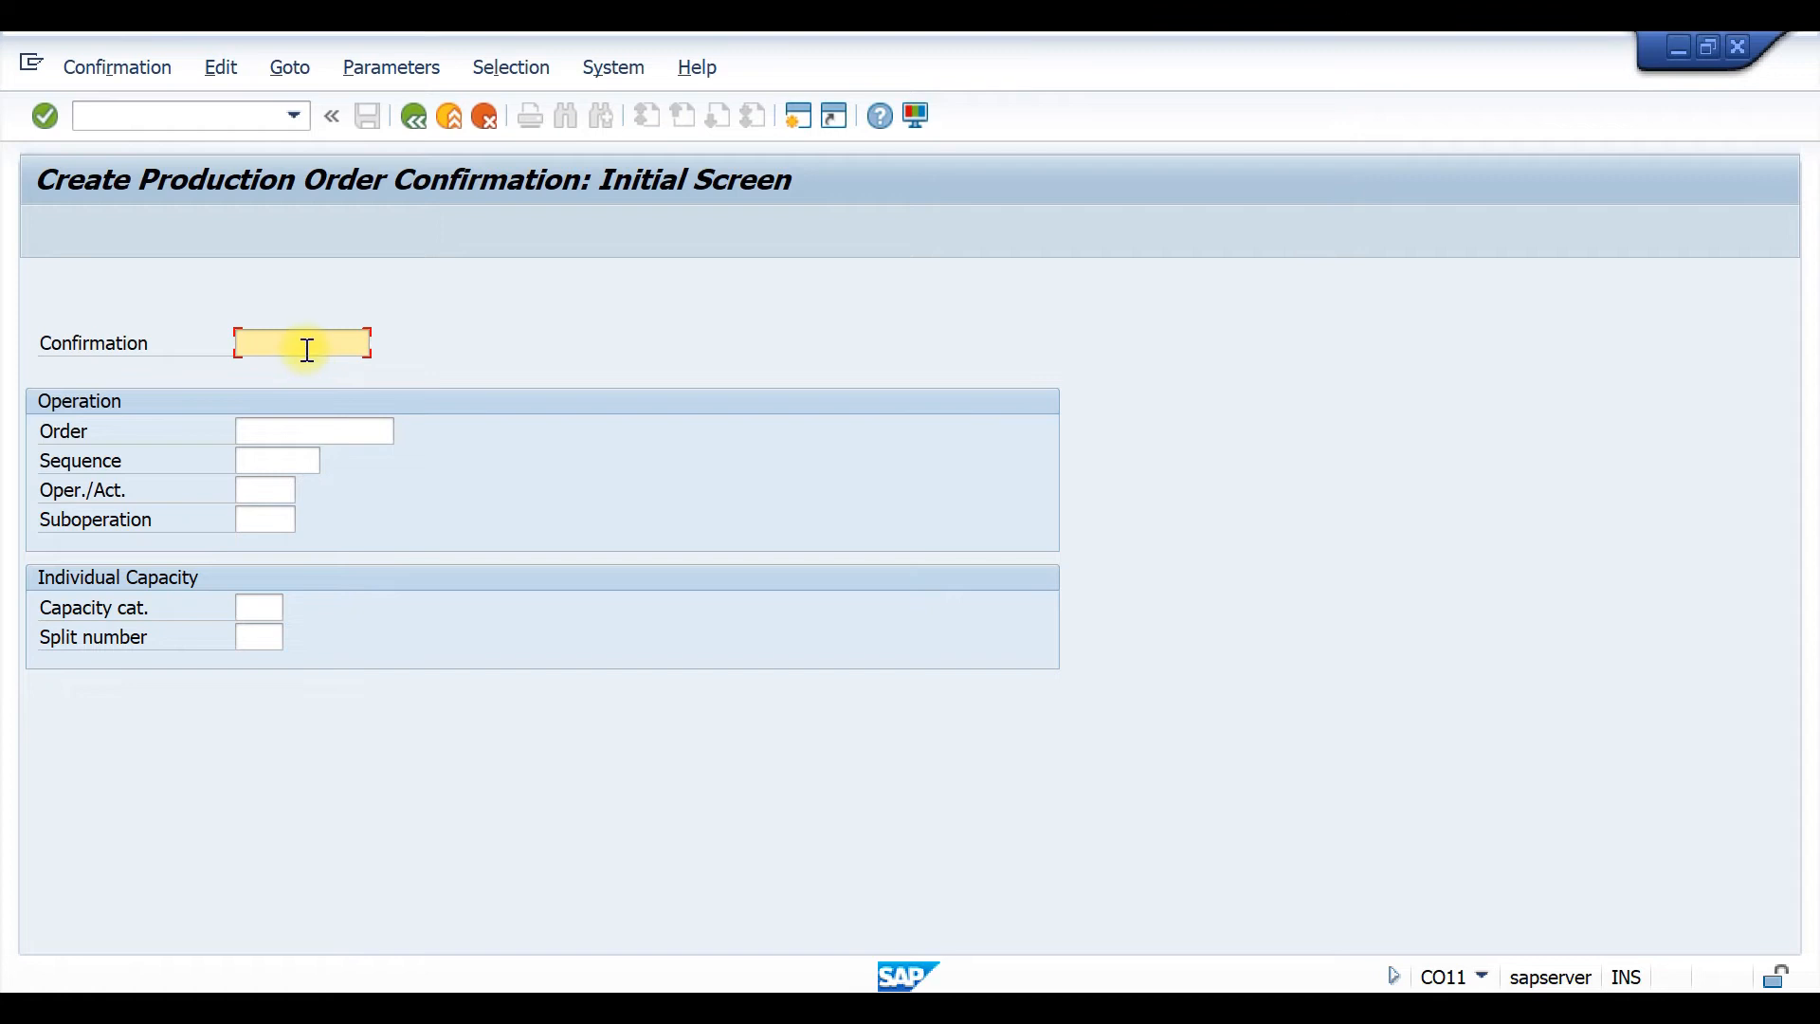
# Load the pump's production order by its order number and choose operation 0010, Material staging, for confirmation.
pyautogui.click(280, 429)
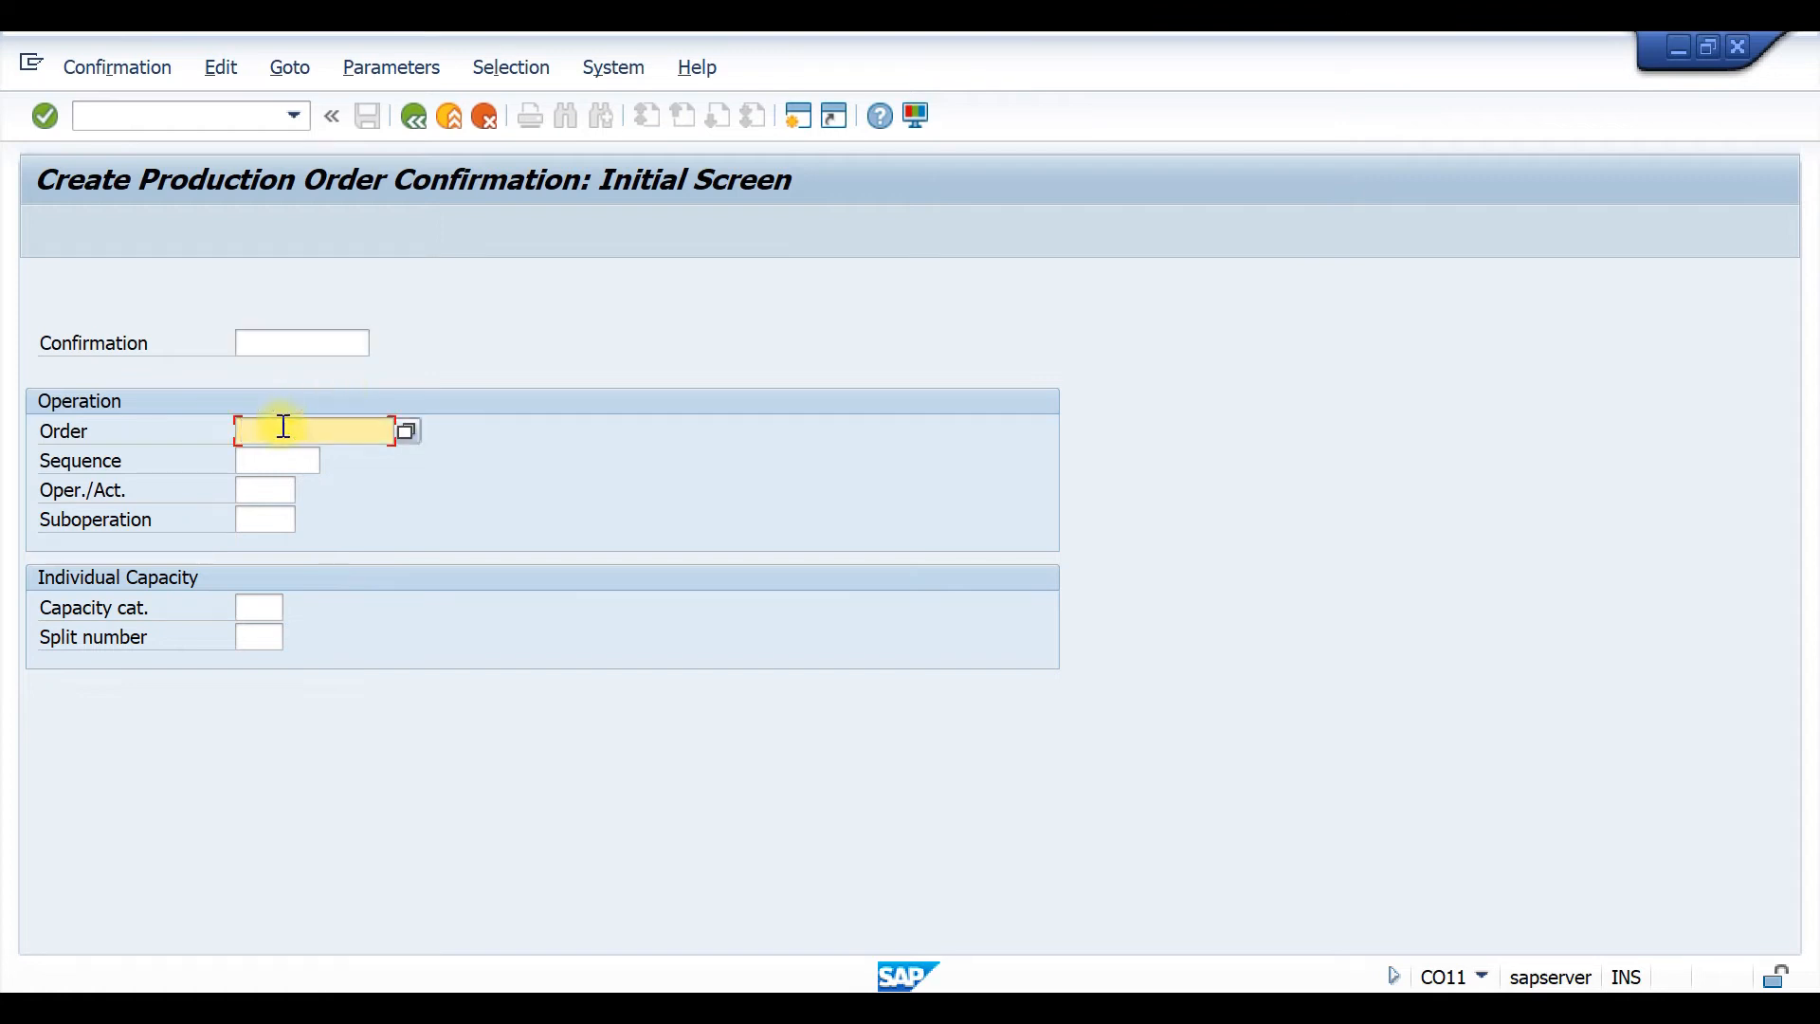
pyautogui.click(291, 453)
pyautogui.press('BackSpace')
pyautogui.press('BackSpace')
pyautogui.press('BackSpace')
pyautogui.press('BackSpace')
pyautogui.press('BackSpace')
pyautogui.press('BackSpace')
pyautogui.press('BackSpace')
pyautogui.press('BackSpace')
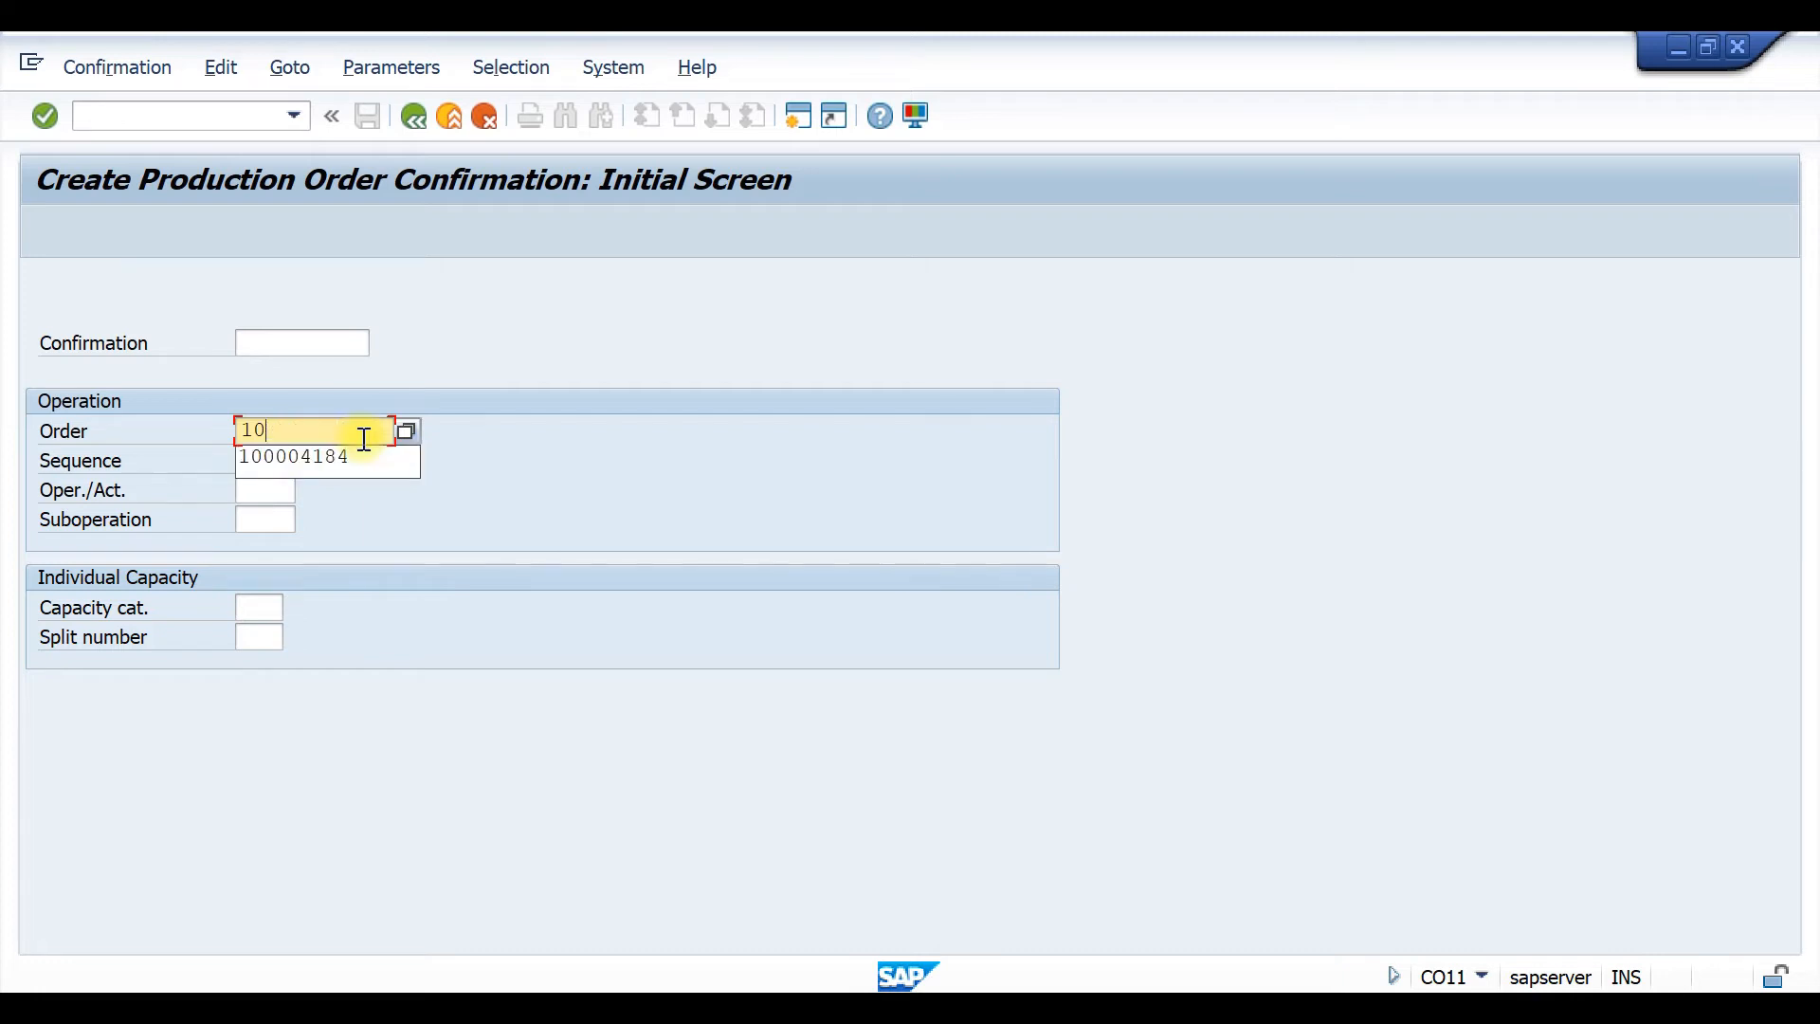
pyautogui.write('00004186')
pyautogui.press('Return')
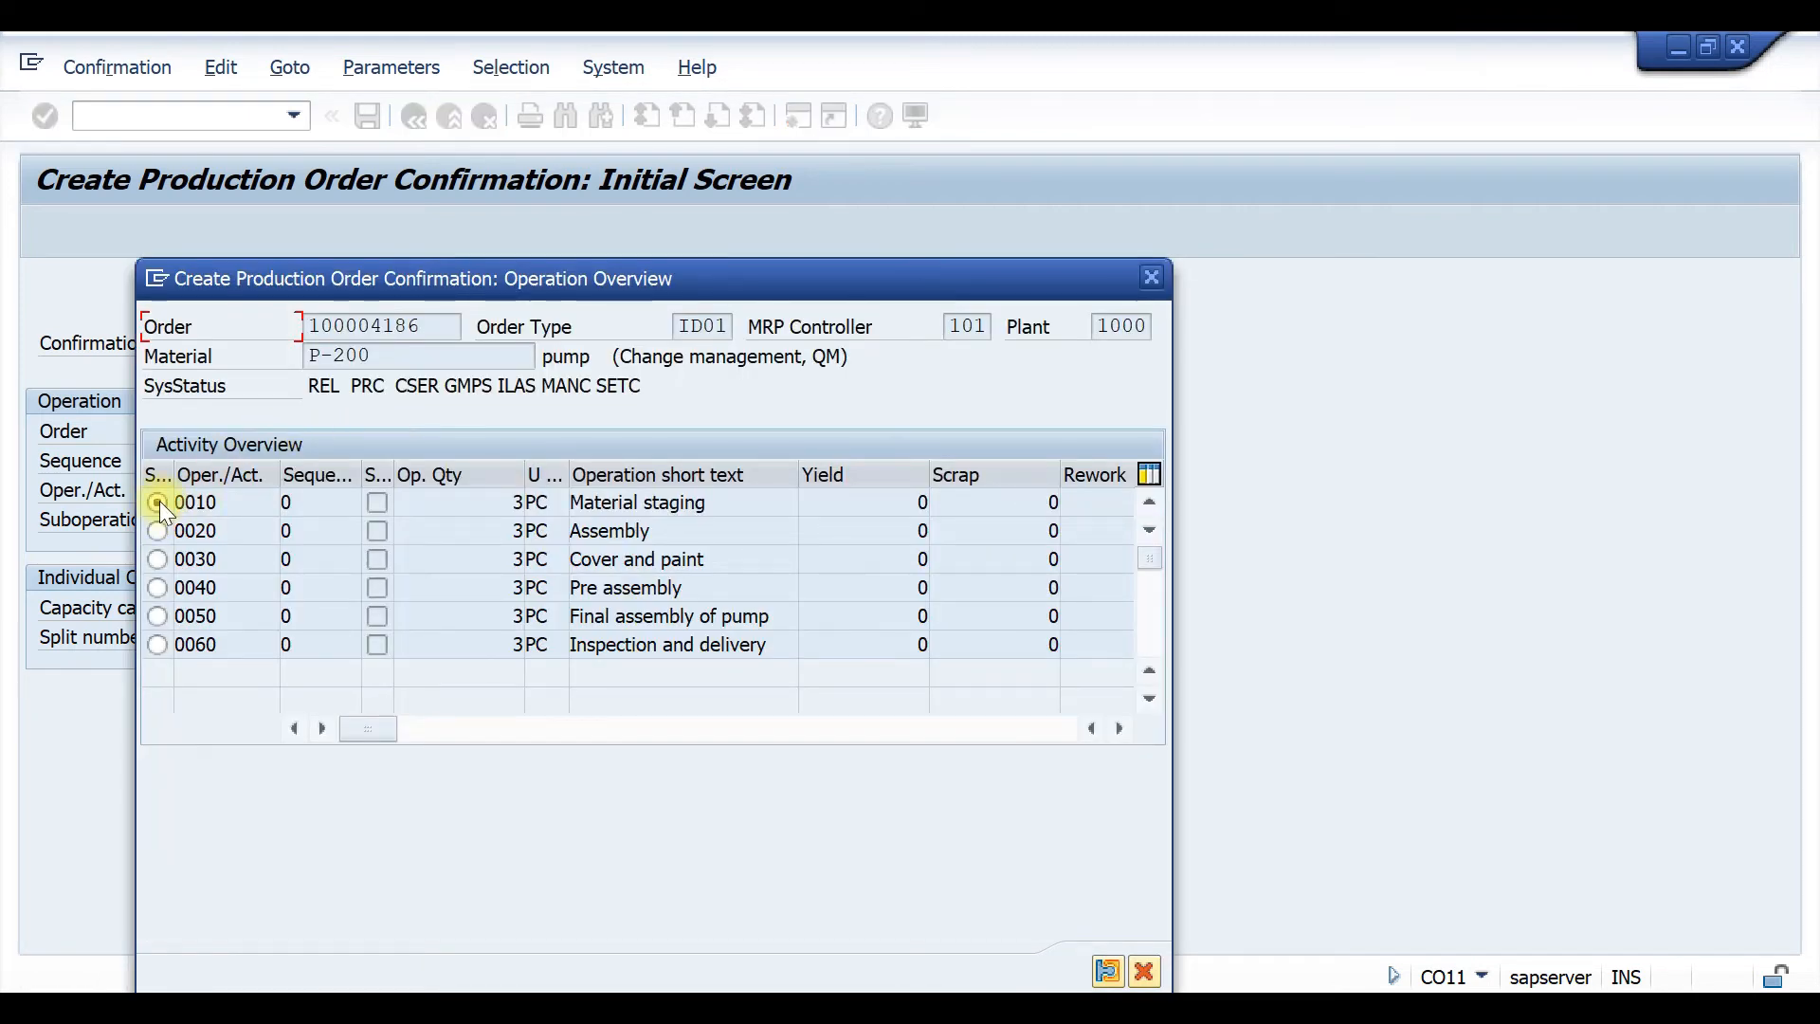
pyautogui.click(1106, 971)
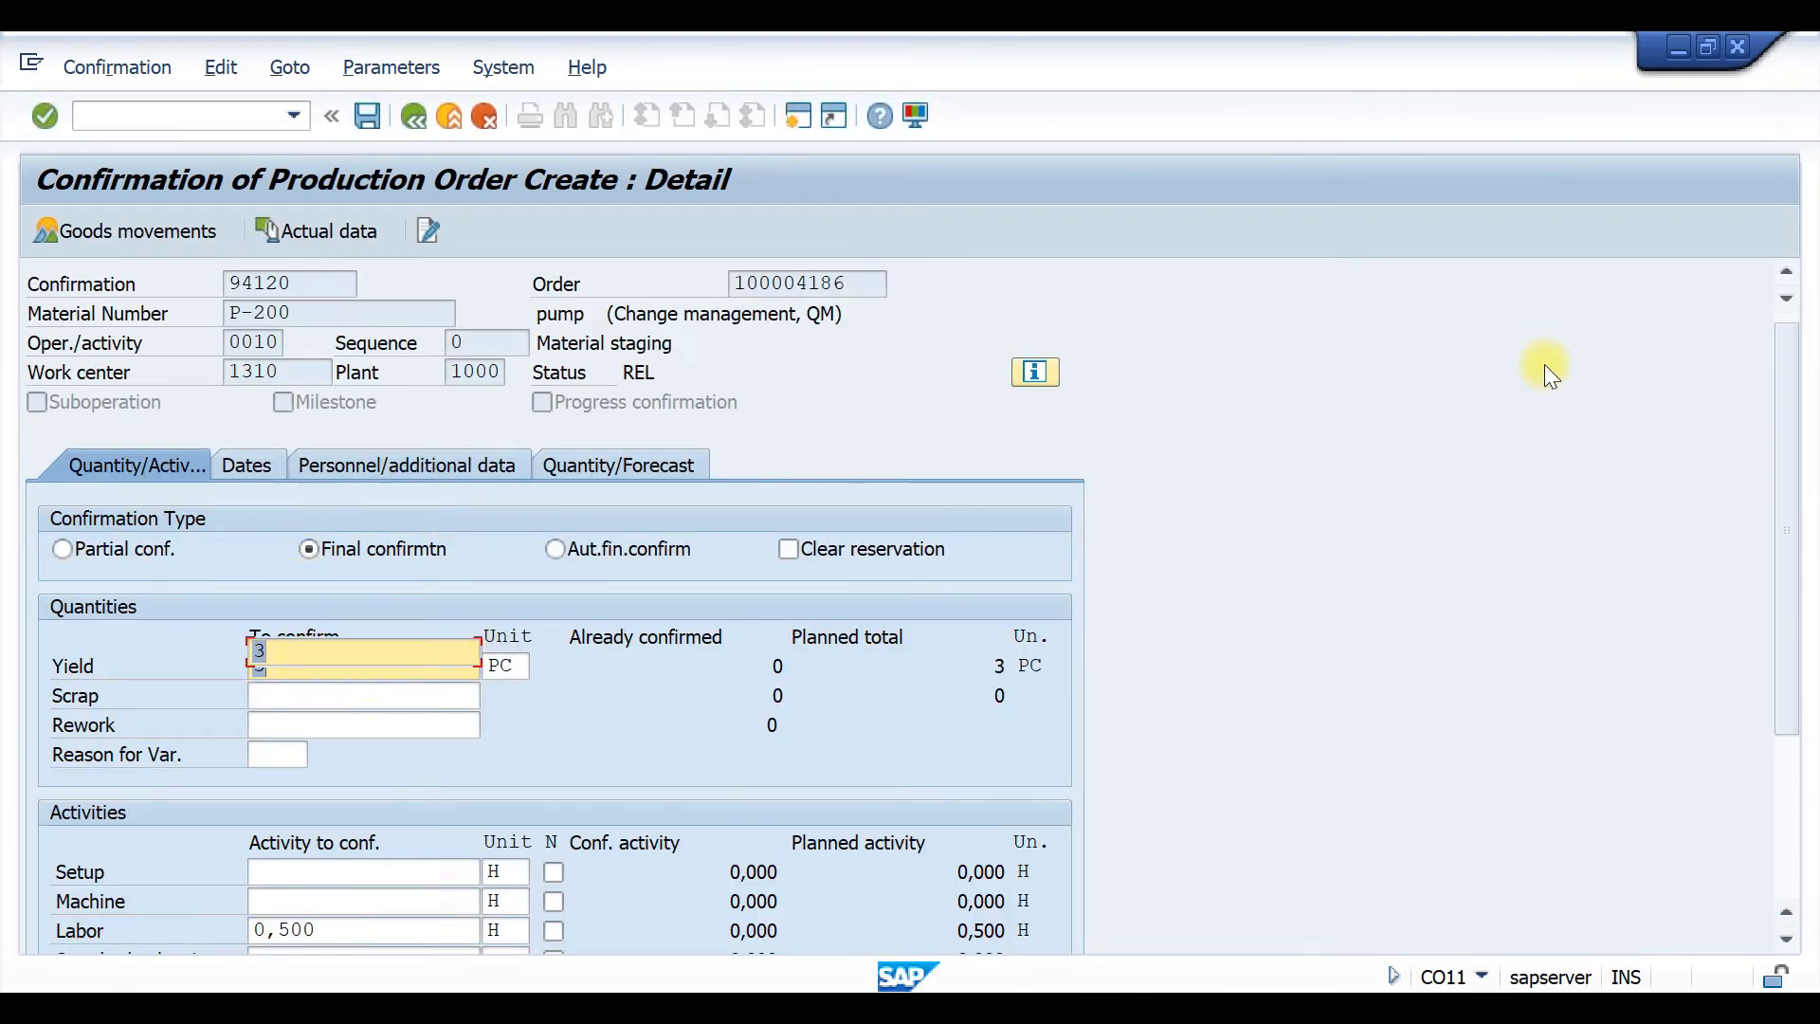
# Save the final confirmation of operation 0010 with its proposed values and read the long text of the cost calculation error.
pyautogui.scroll(-3, 1527, 423)
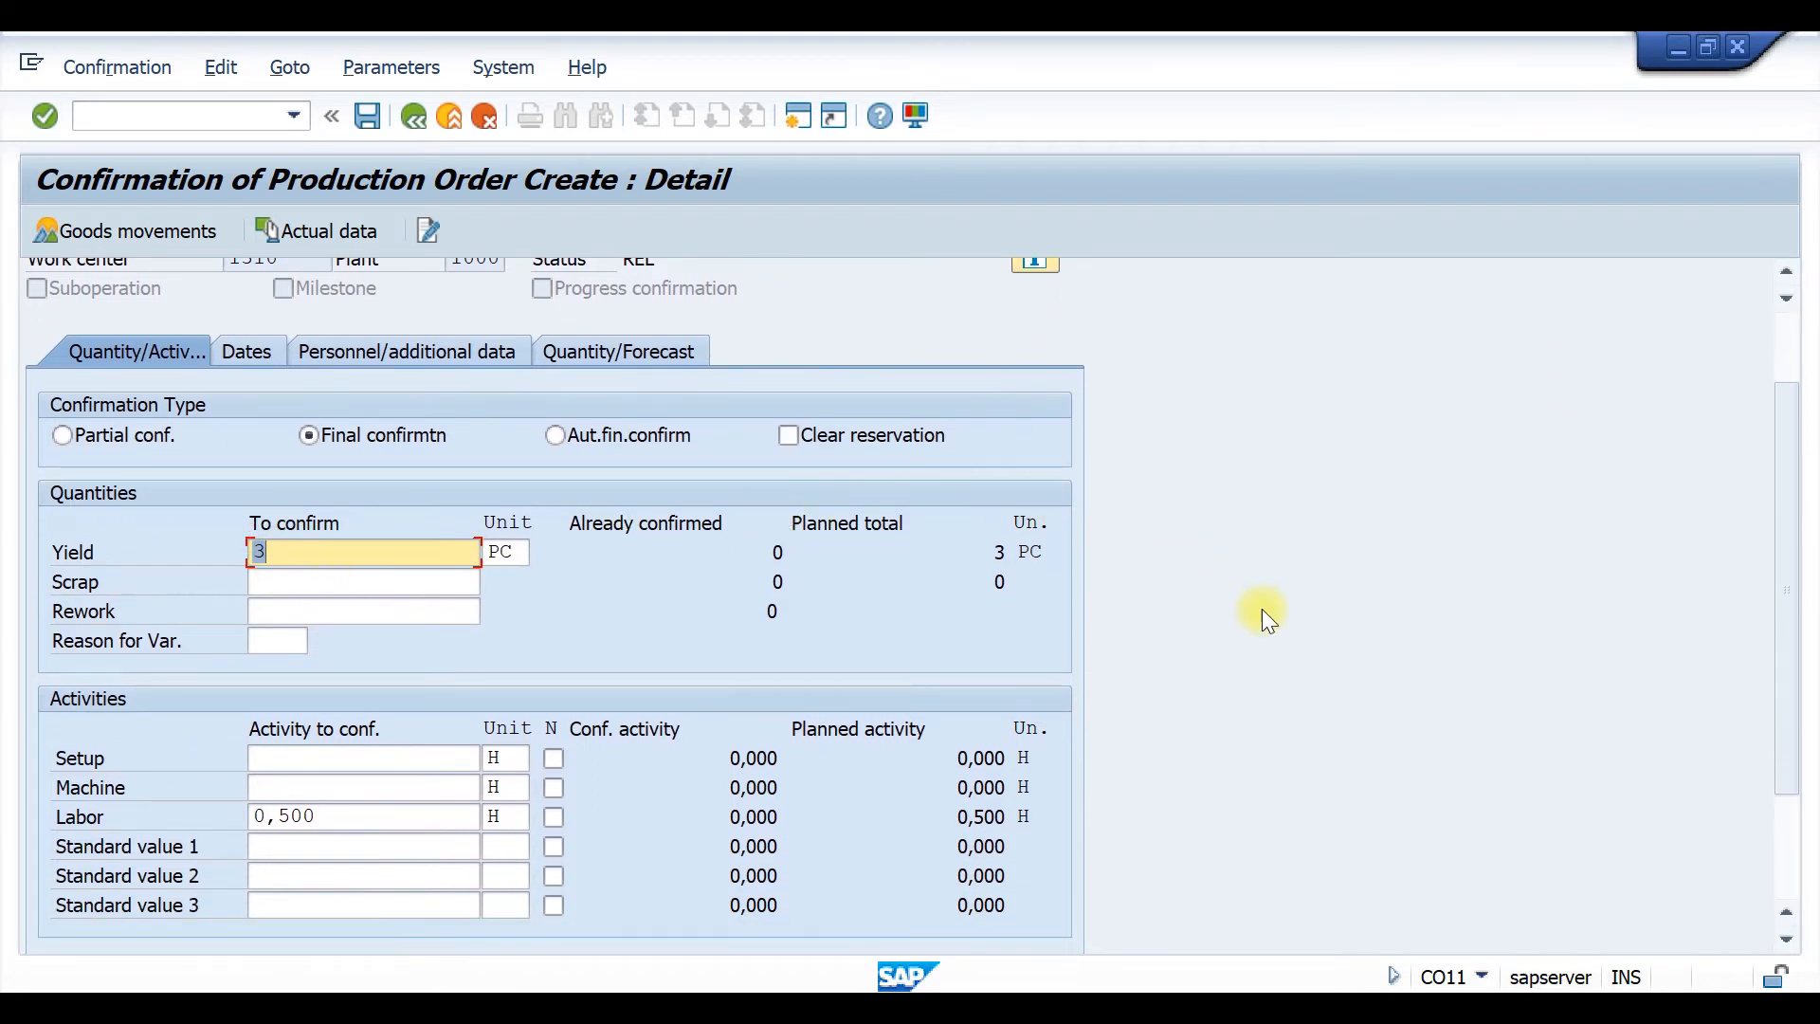
pyautogui.scroll(3, 1260, 608)
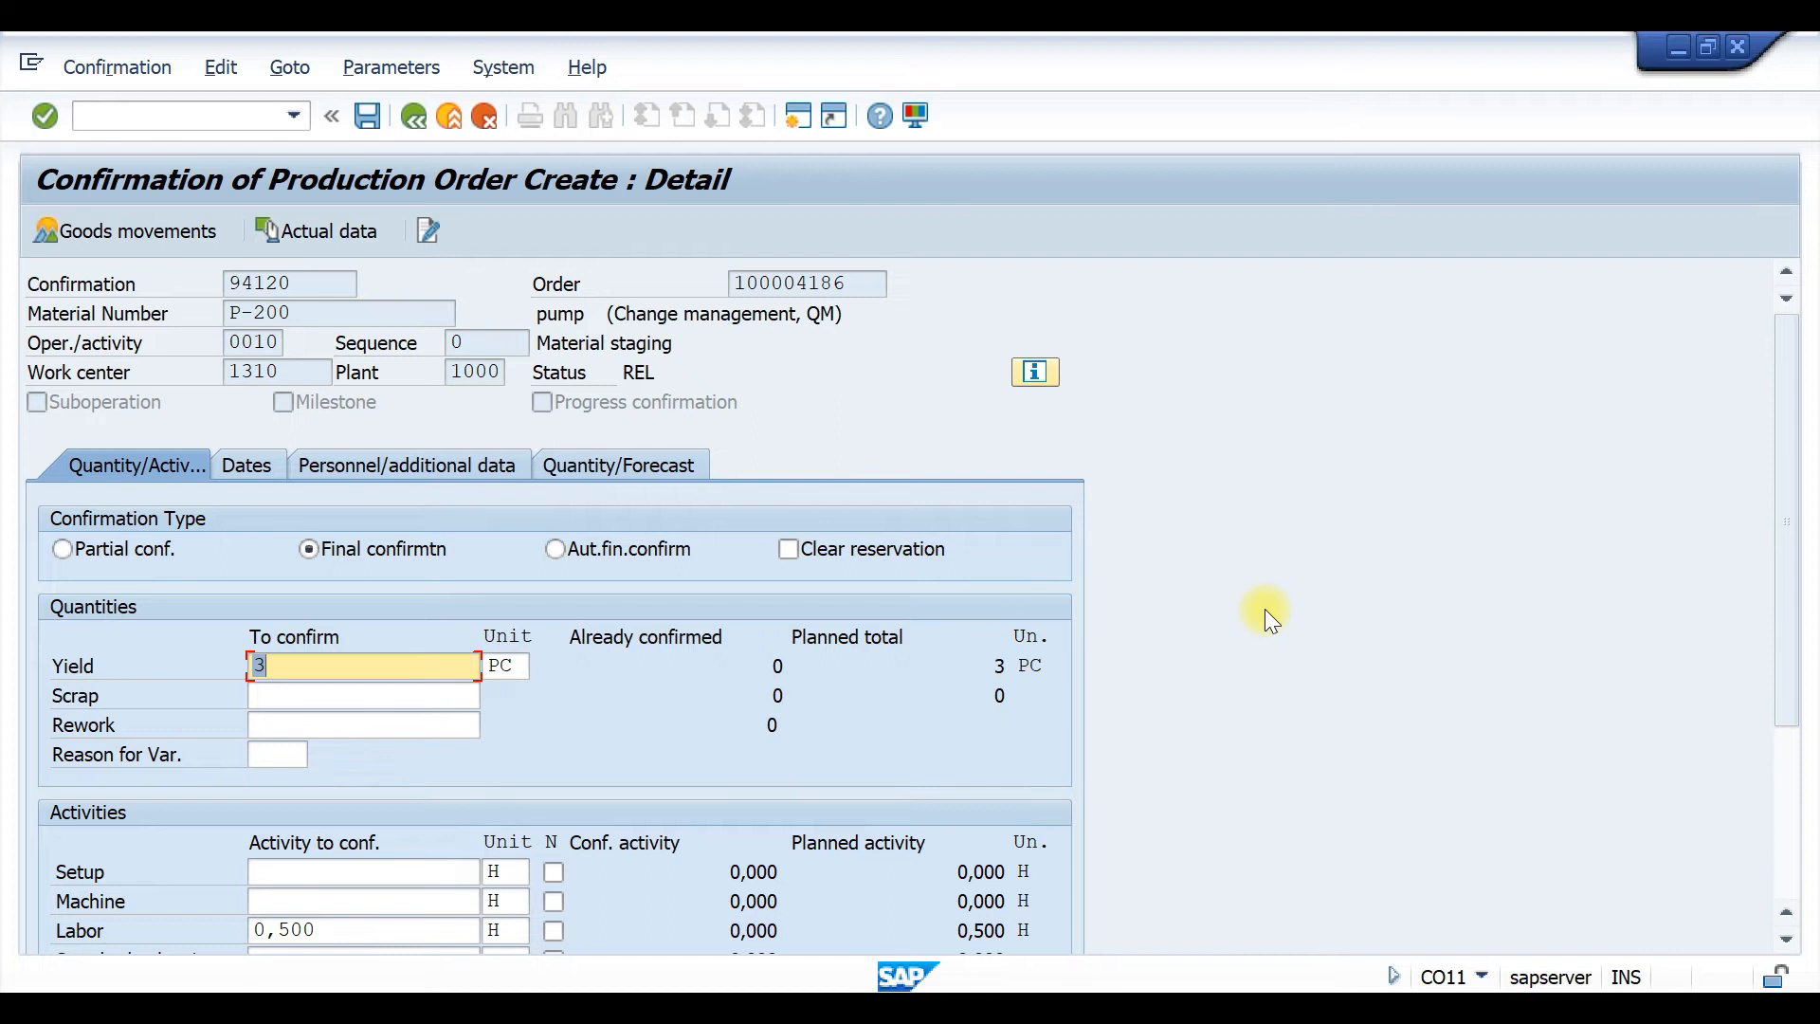
pyautogui.hotkey('ctrl', 's')
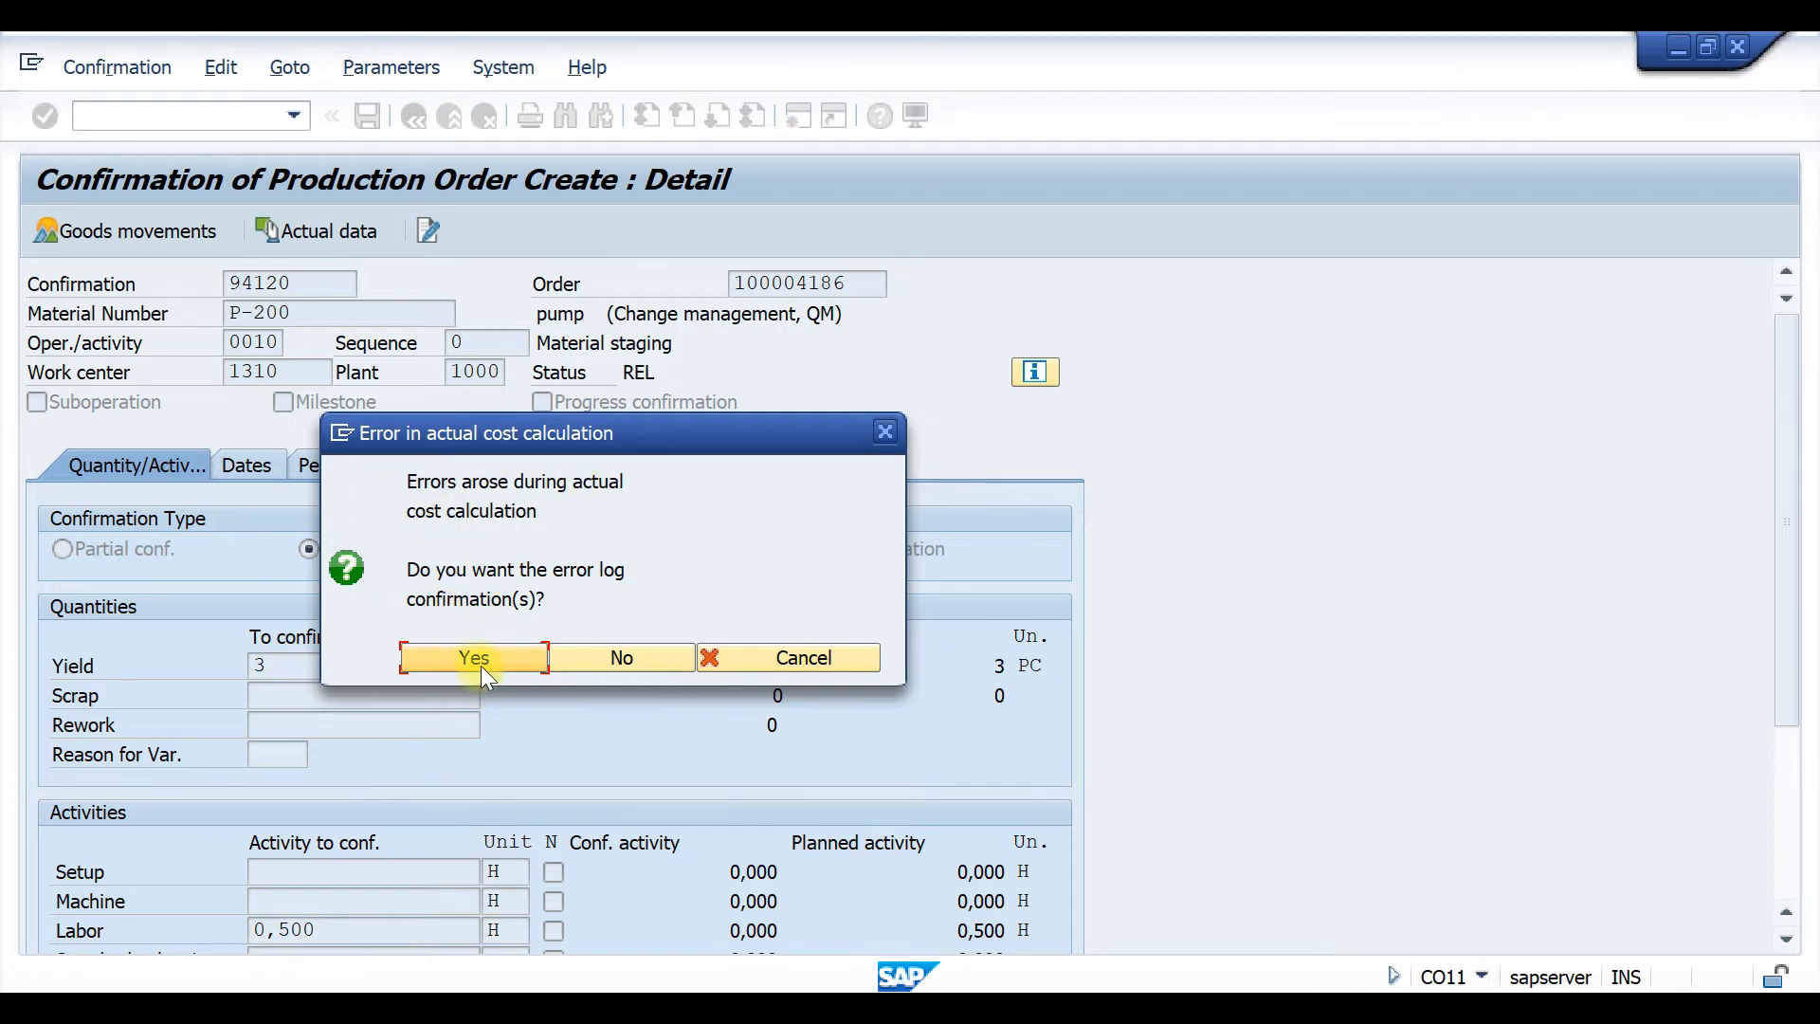
pyautogui.click(485, 658)
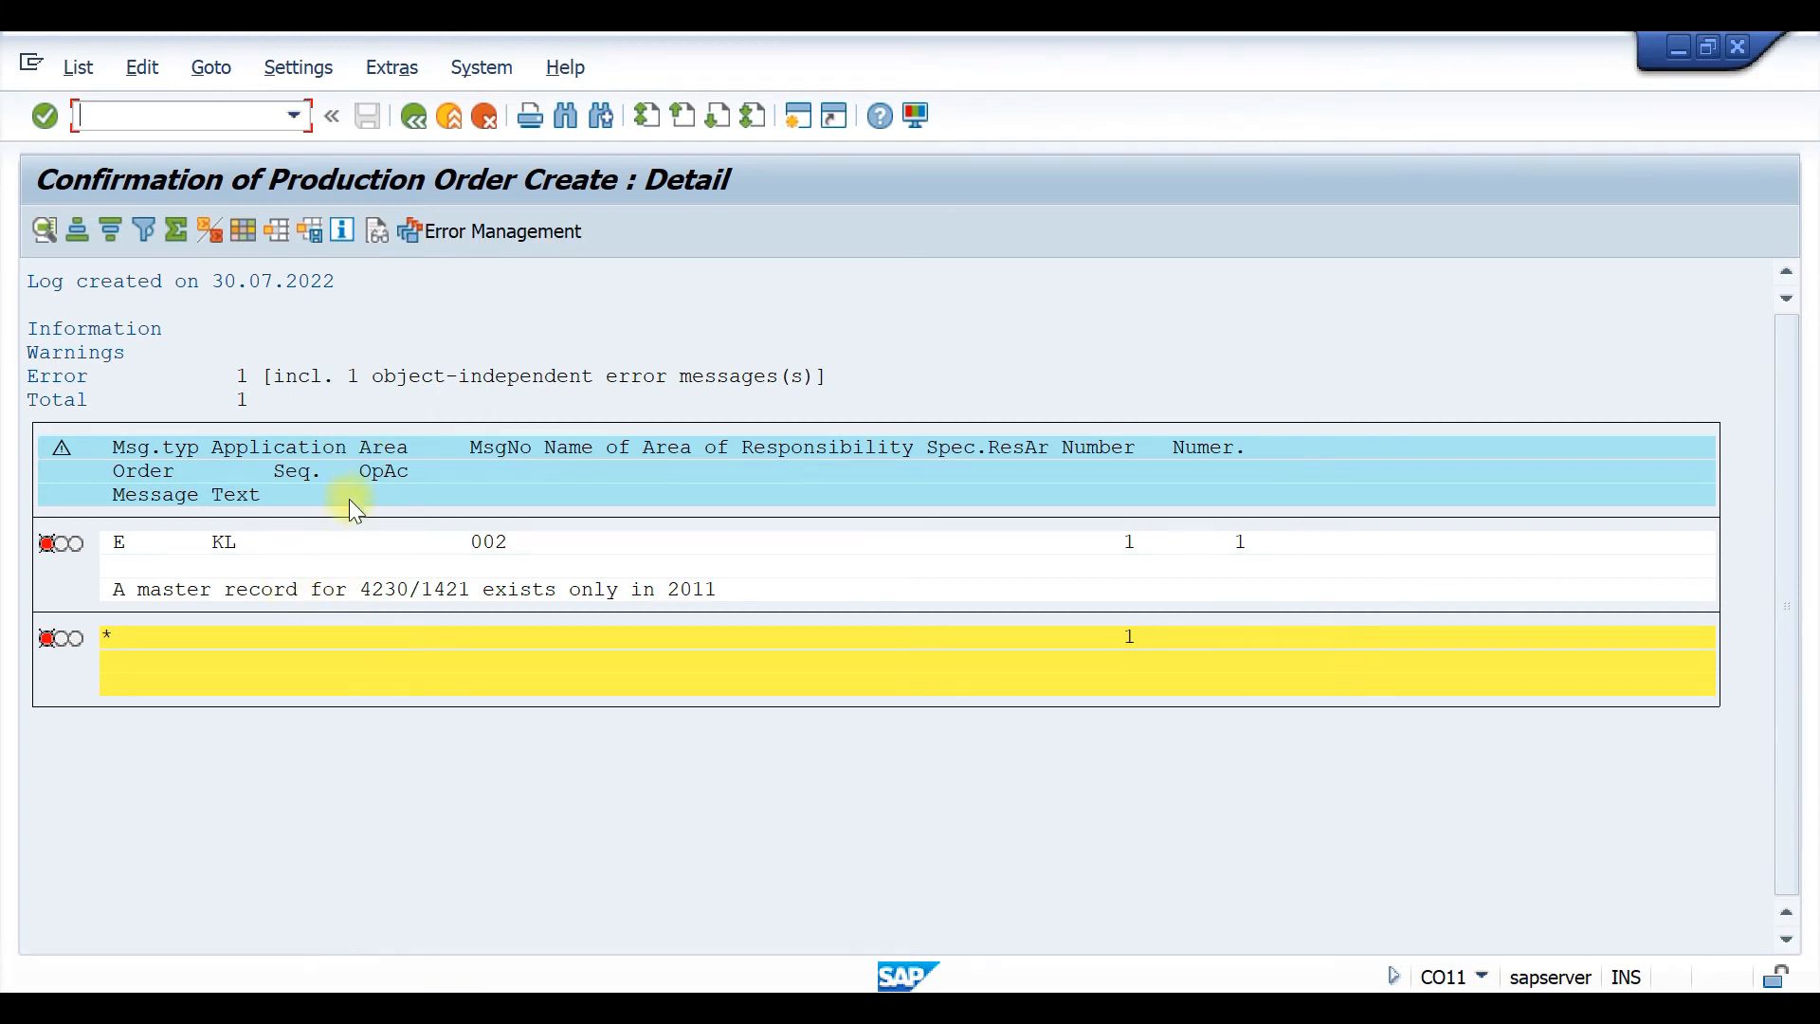
pyautogui.doubleClick(383, 582)
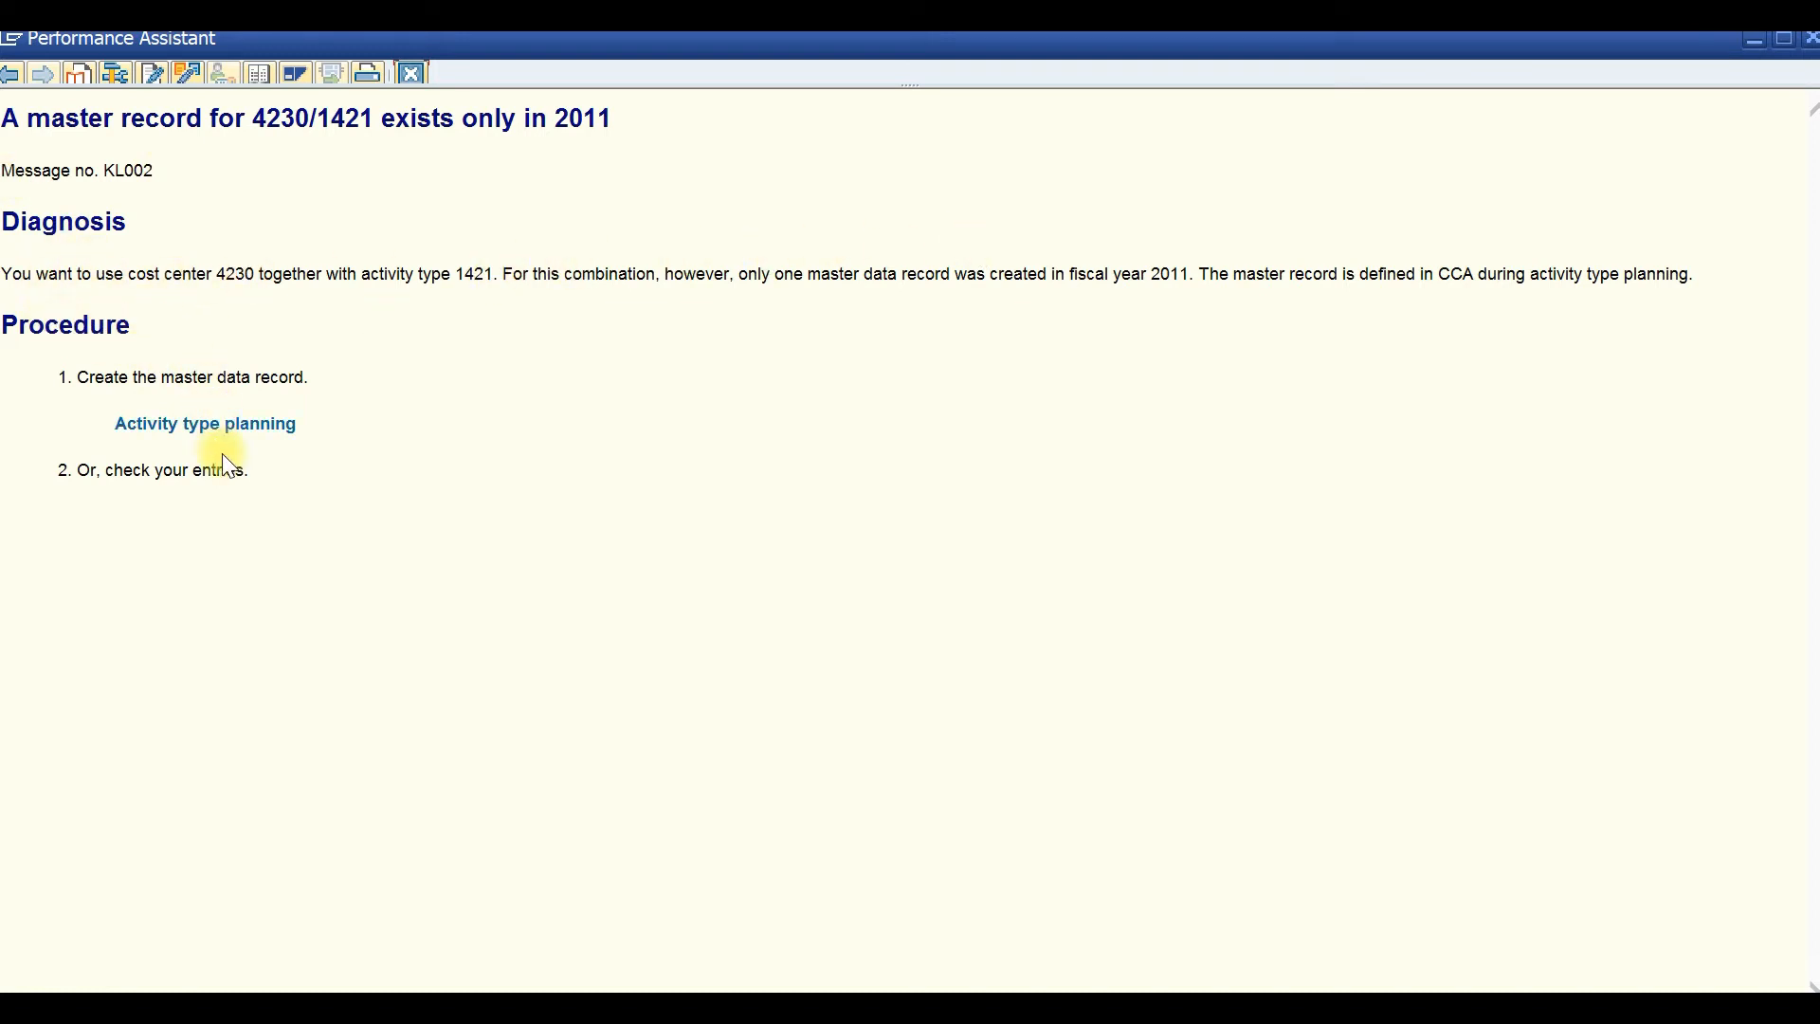
pyautogui.click(413, 74)
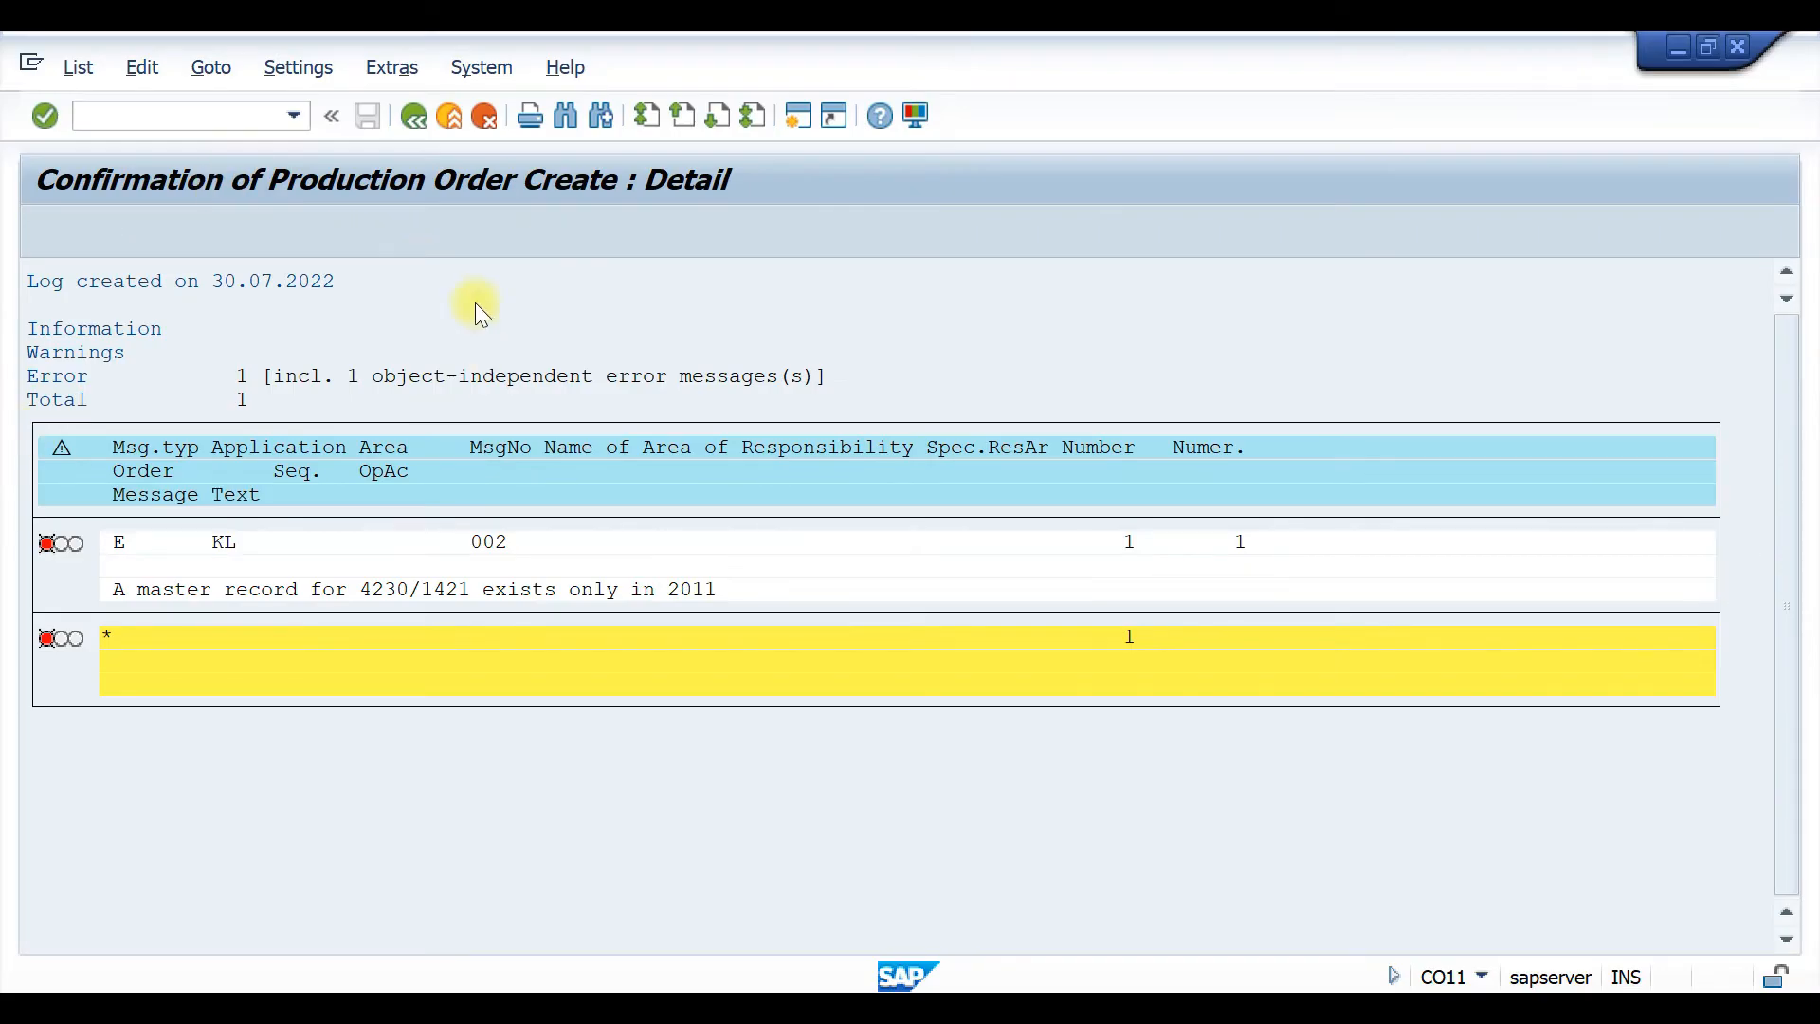
# Leave the error log and save the confirmation despite the actual cost calculation error.
pyautogui.click(411, 117)
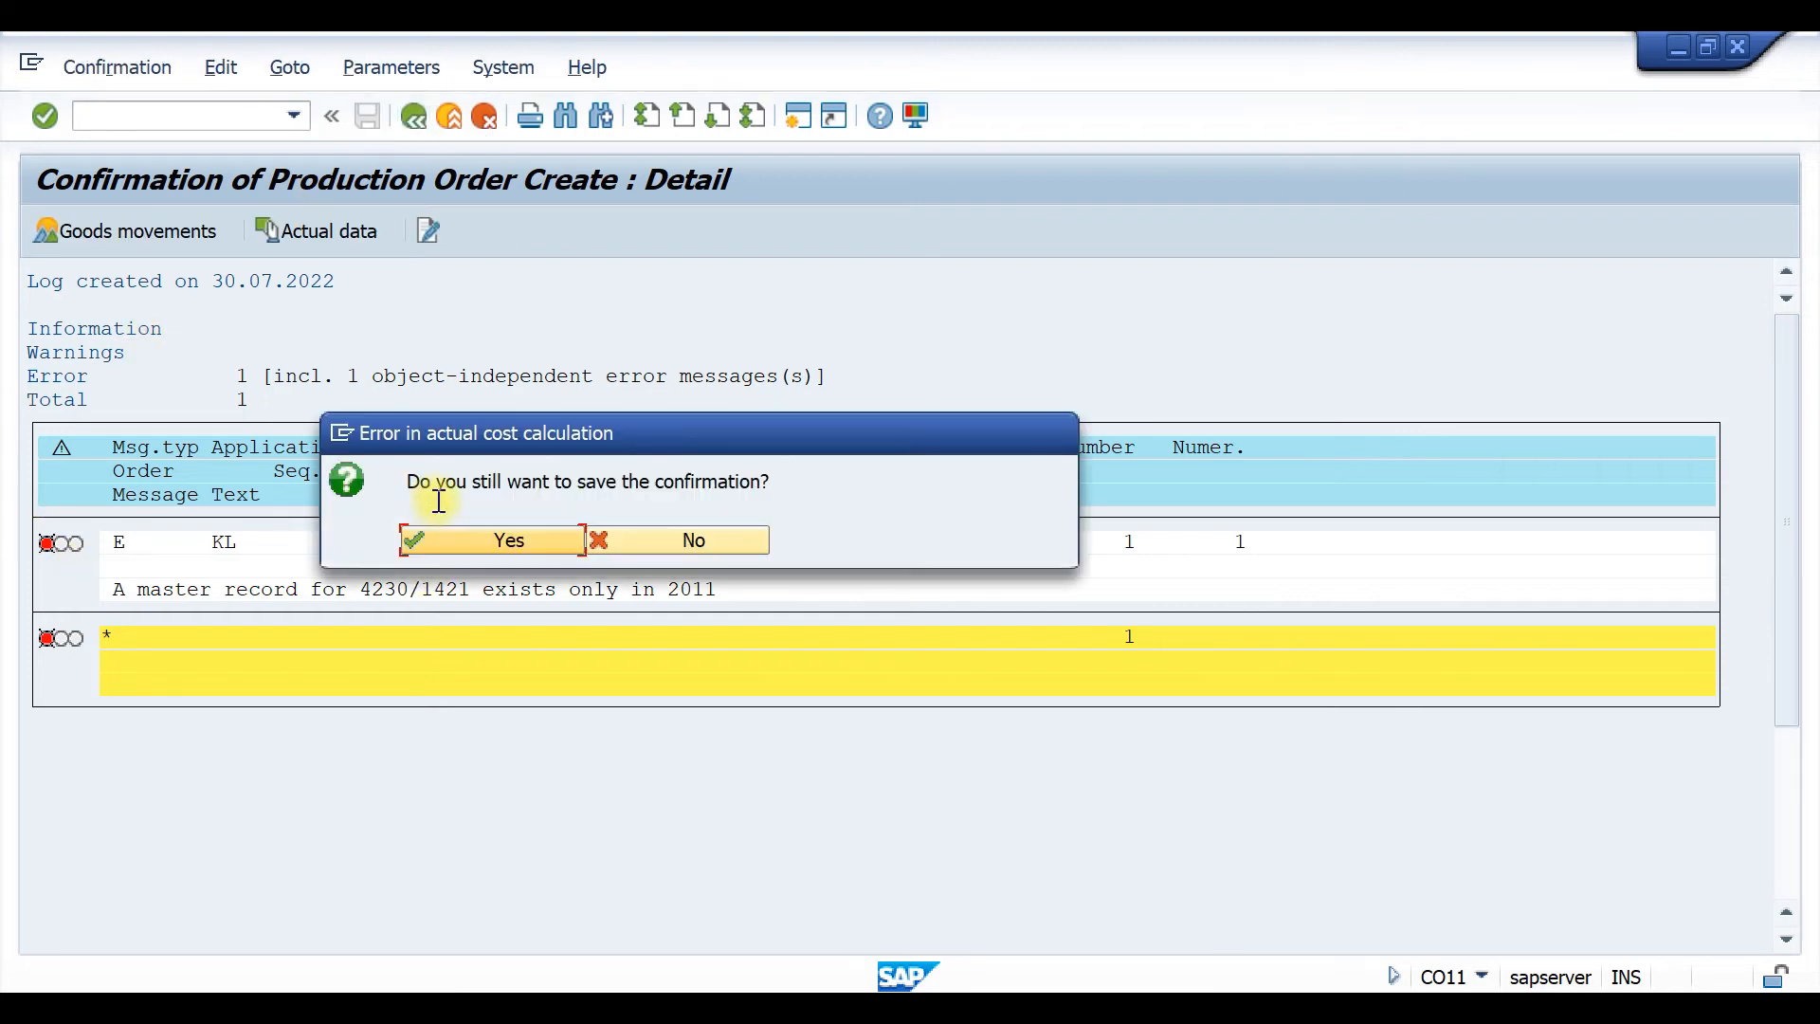
pyautogui.click(512, 538)
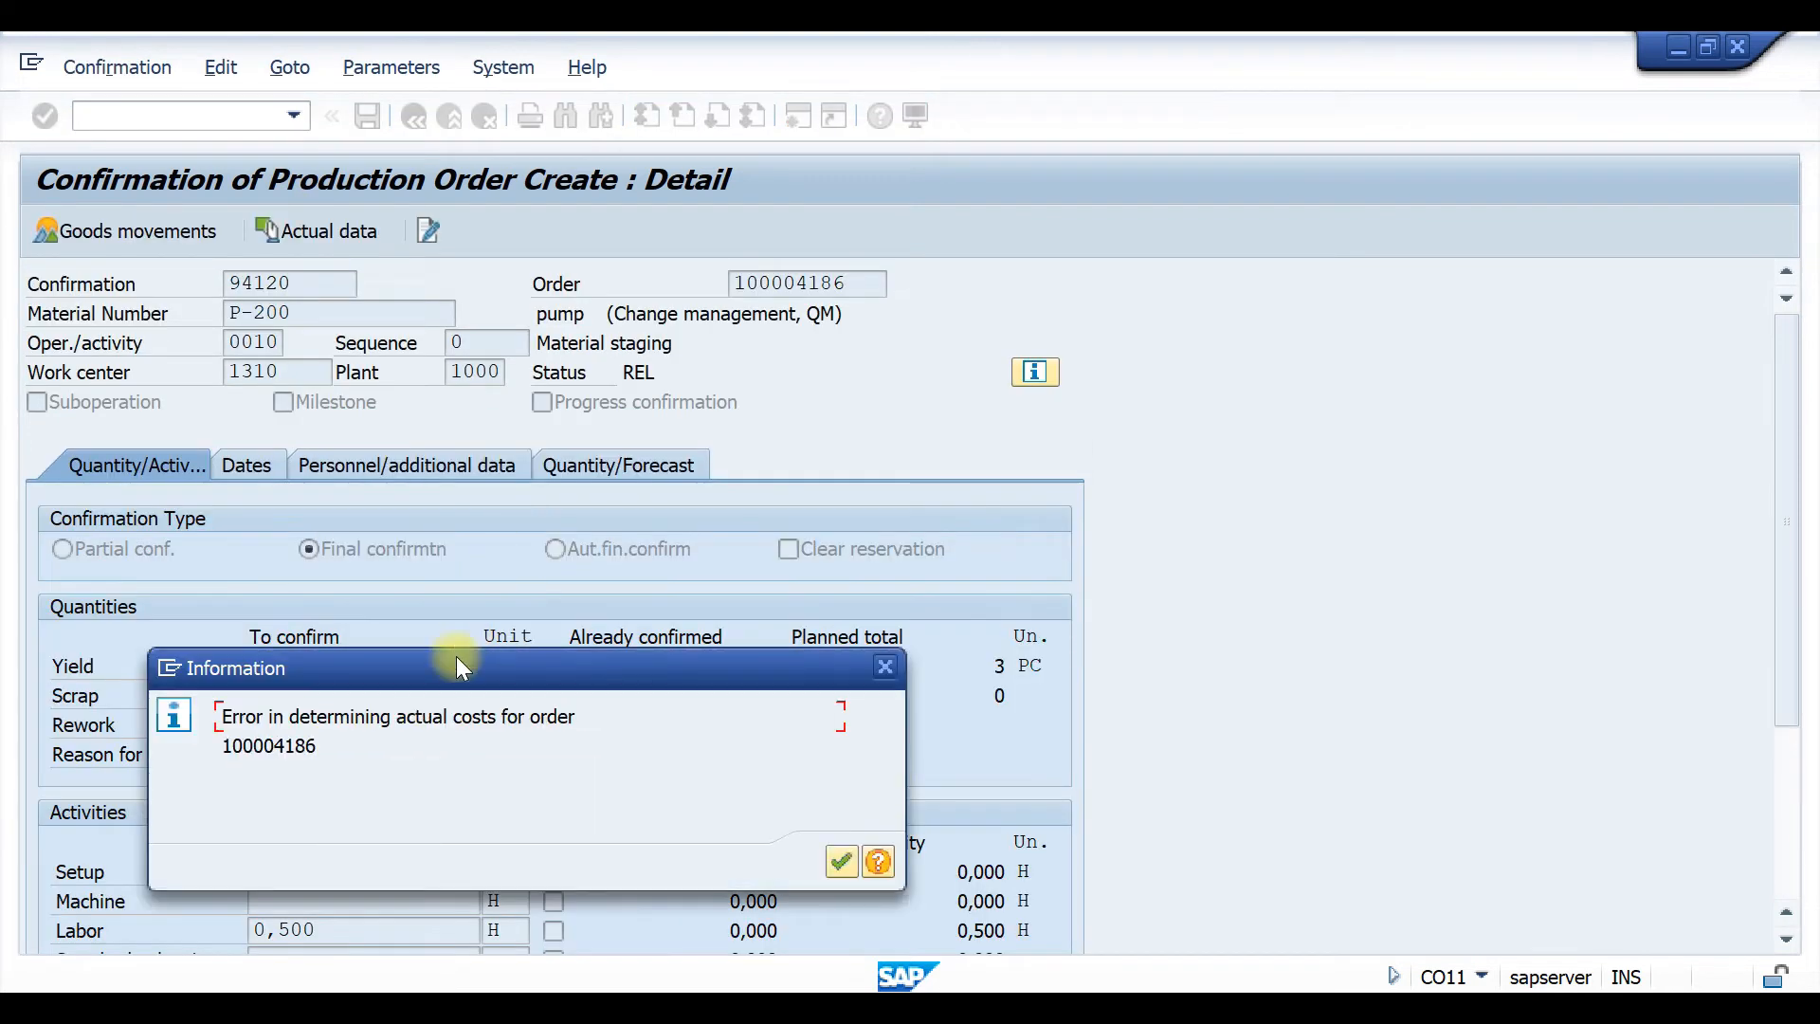
pyautogui.click(843, 863)
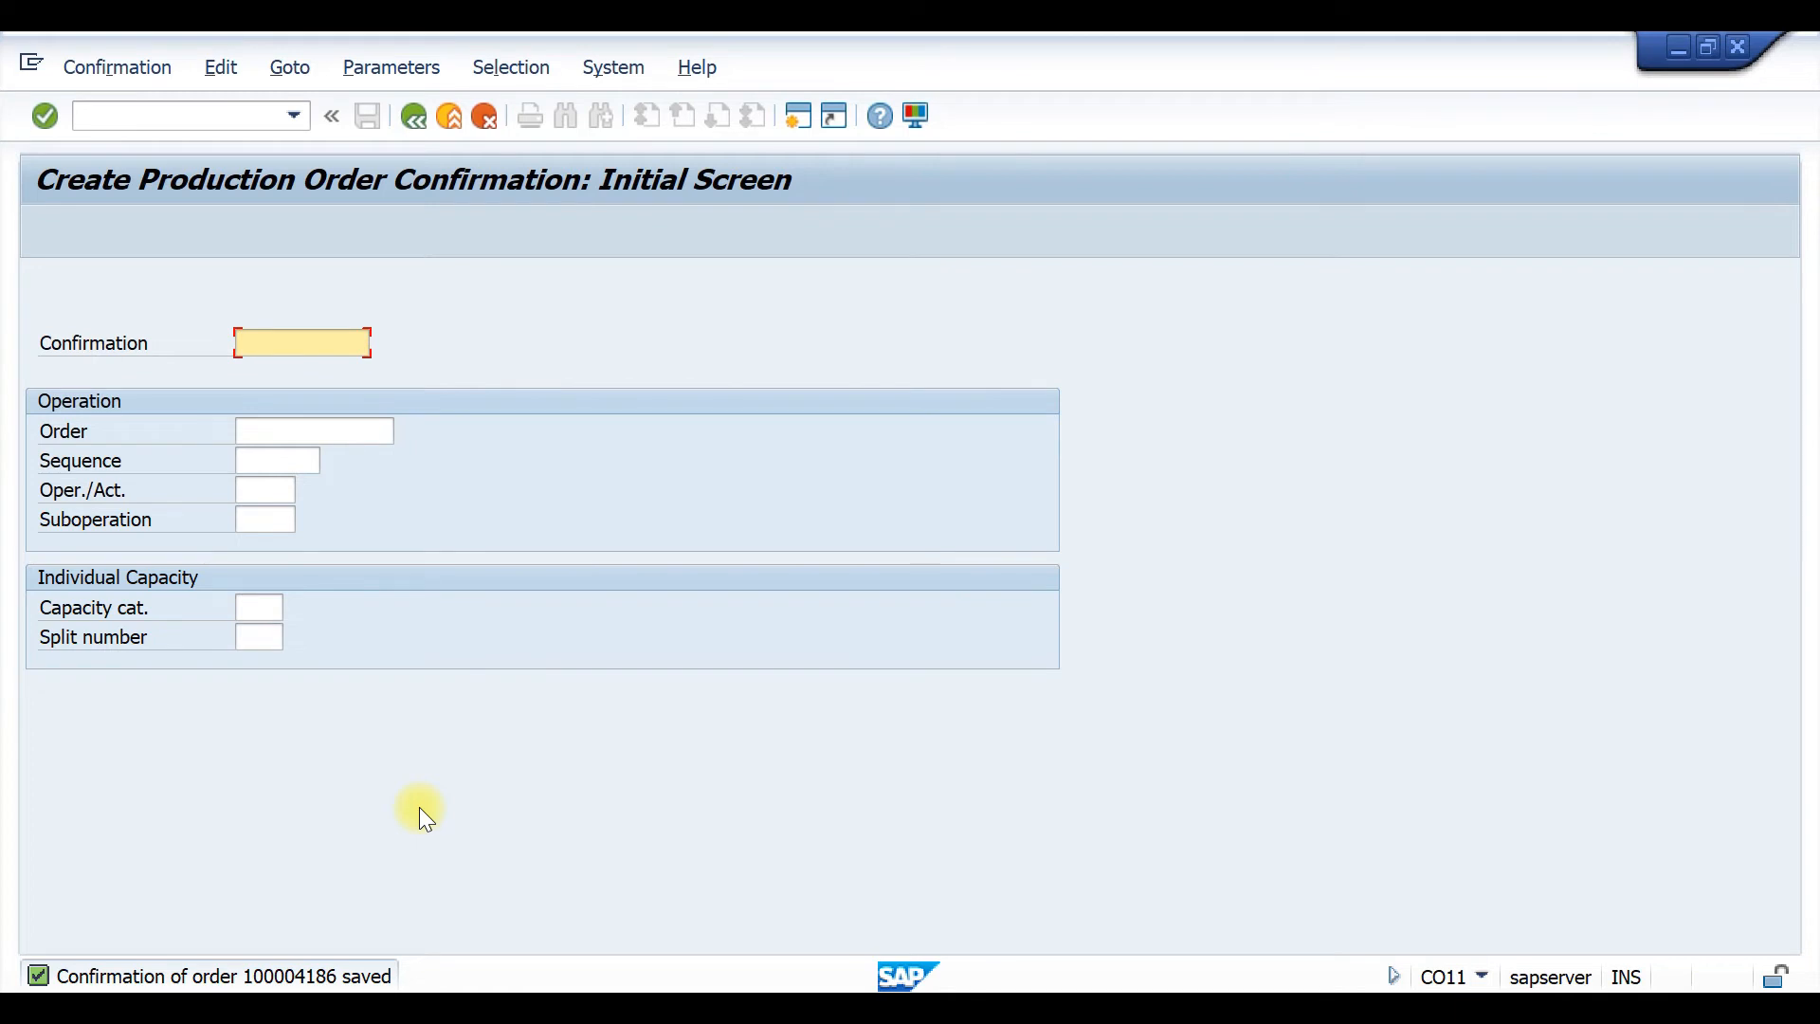
# Switch to transaction MIGO with /nmigo and set it to a goods receipt with reference to an order.
pyautogui.click(139, 114)
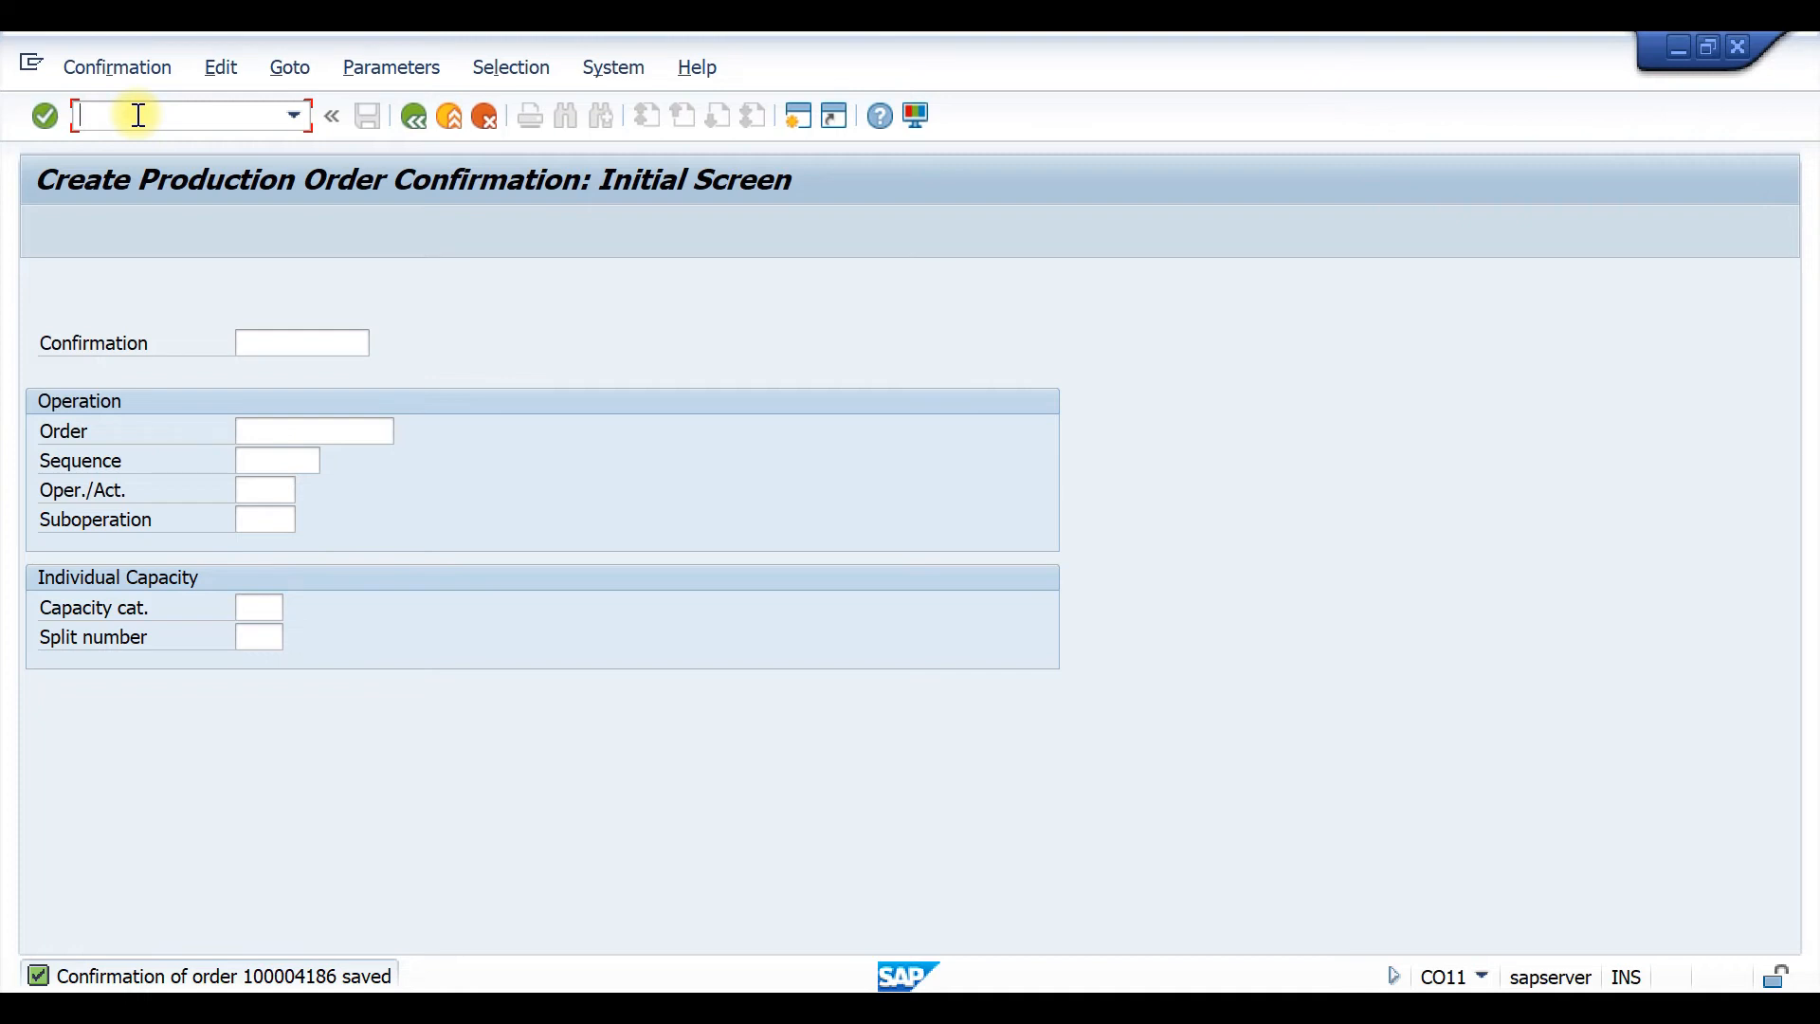
pyautogui.write('/nmigo')
pyautogui.press('Return')
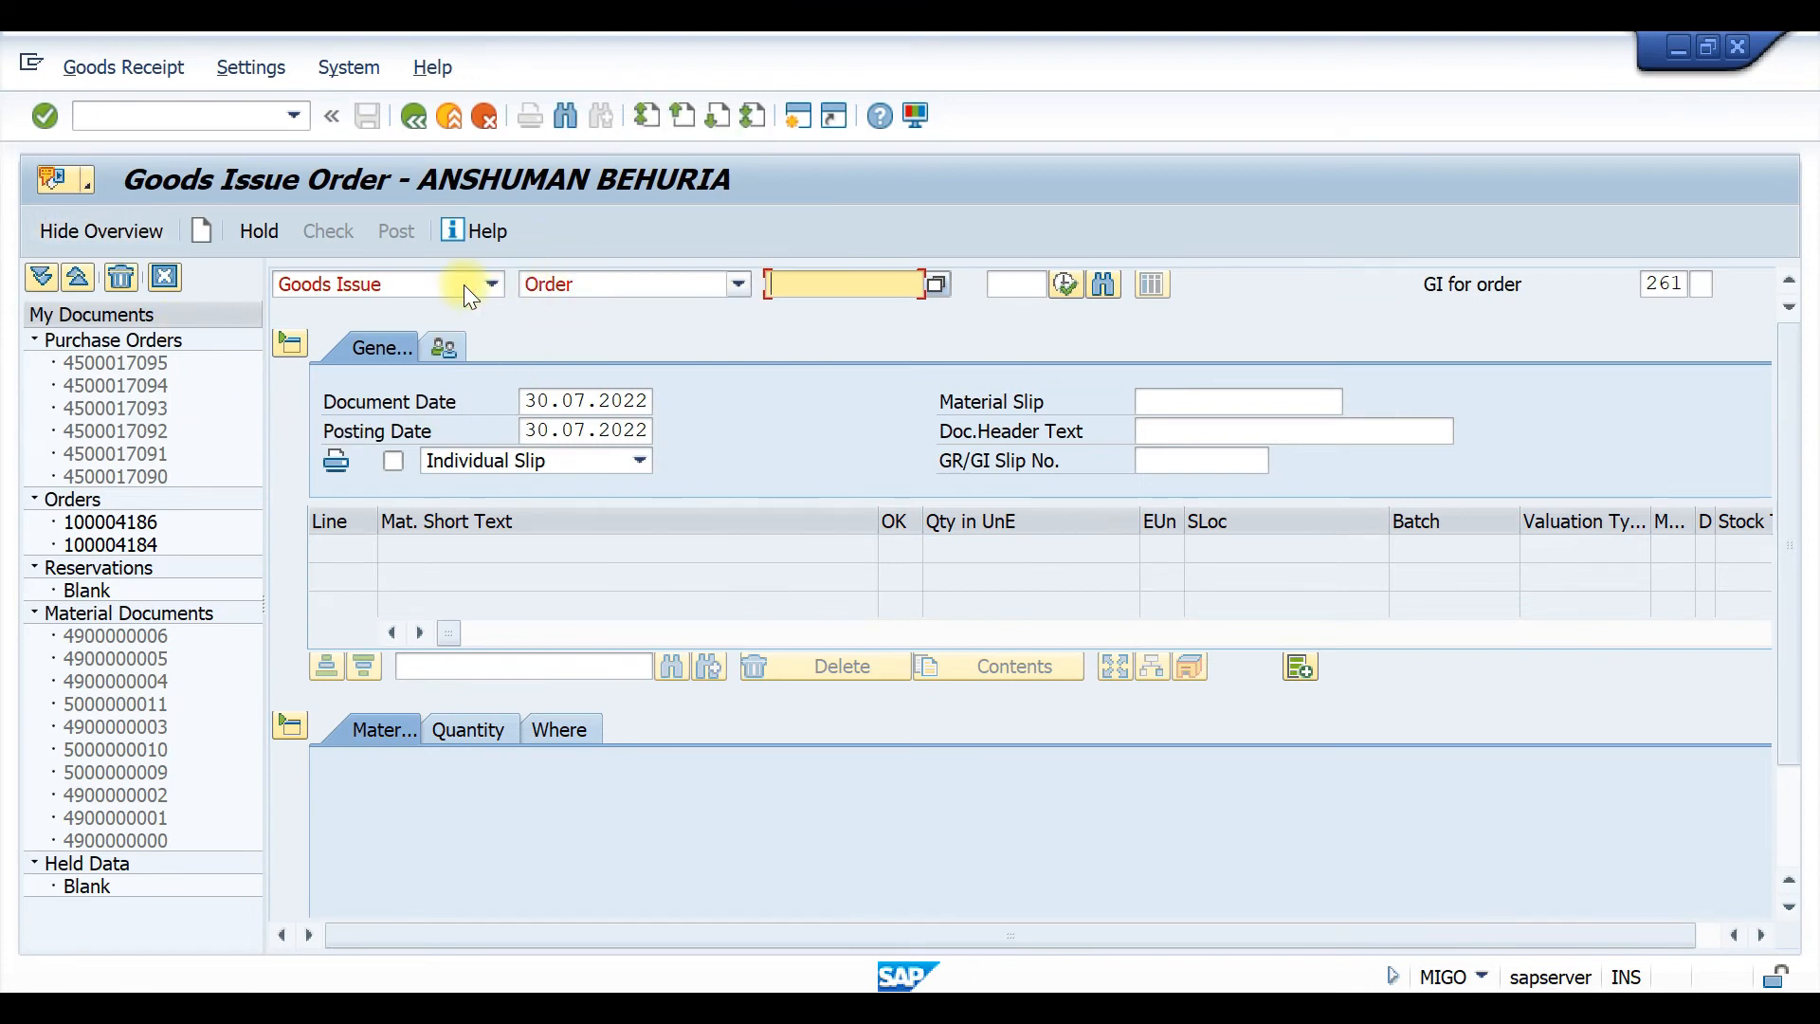
pyautogui.click(491, 285)
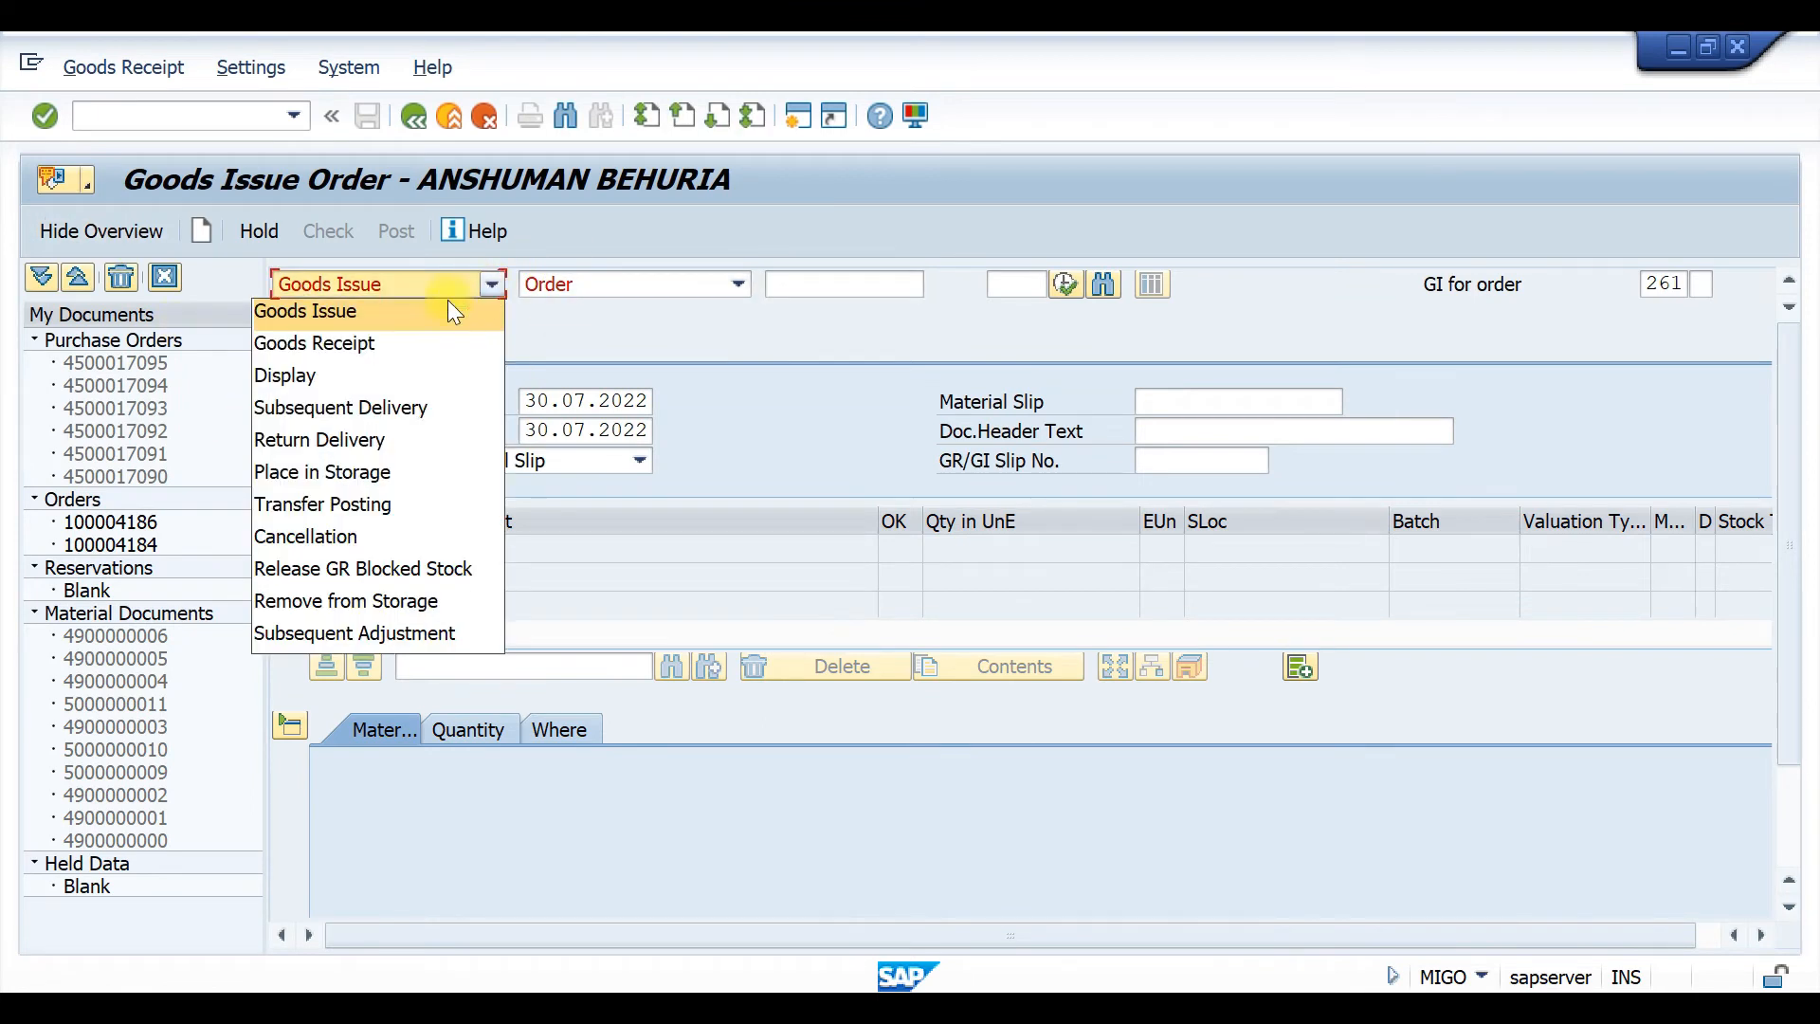
pyautogui.click(371, 344)
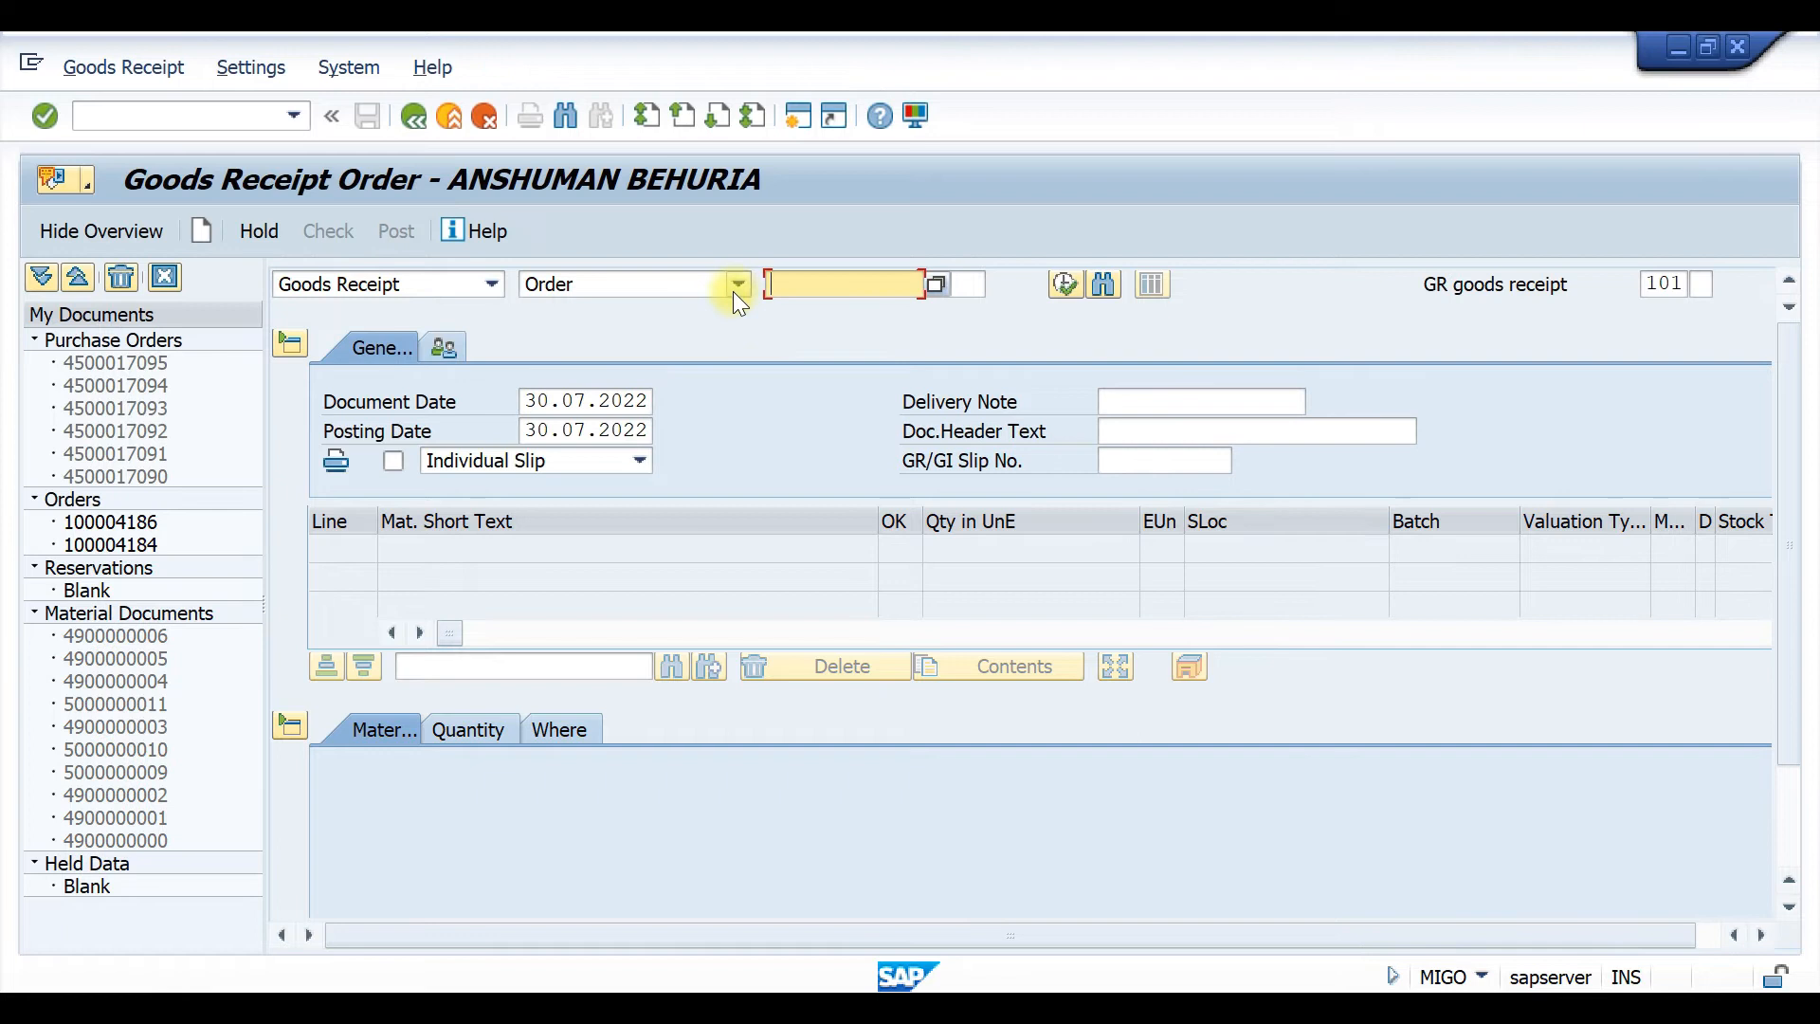
# Load the pump's production order by its order number for the goods receipt with movement type 101.
pyautogui.click(825, 284)
pyautogui.click(849, 305)
pyautogui.press('Return')
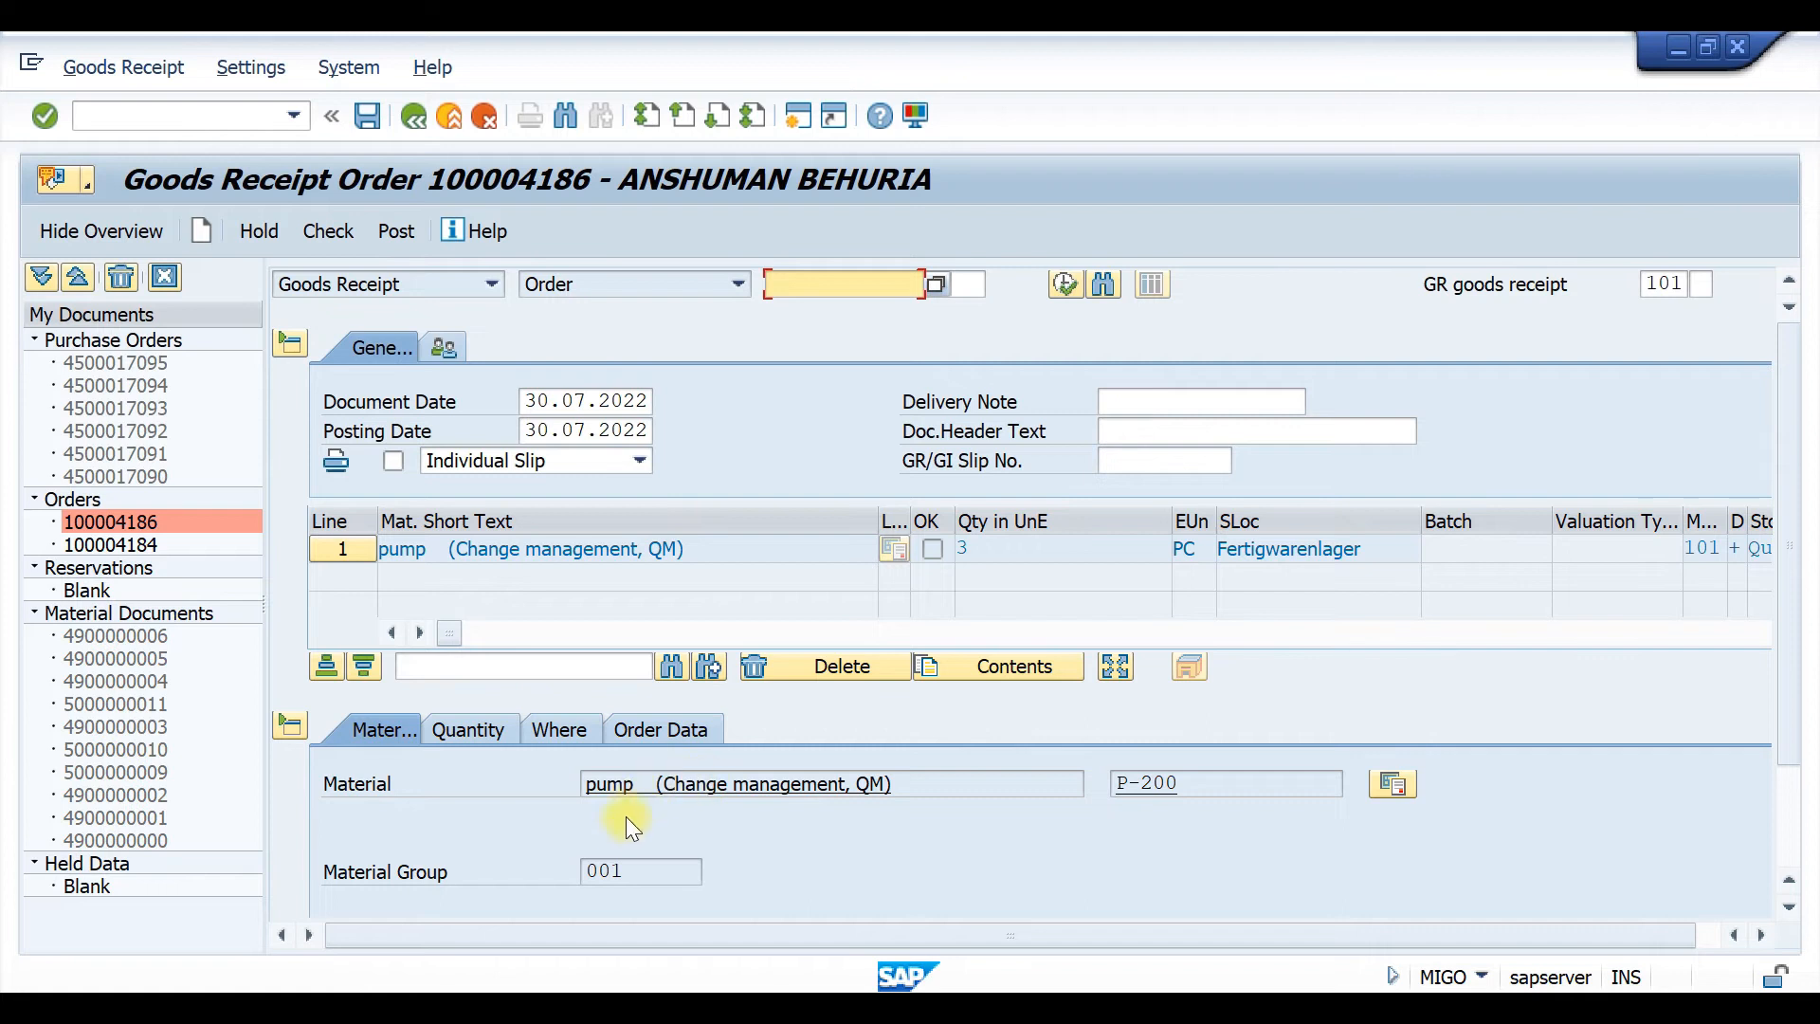
# Examine the quantity, storage location, stock type and order data of the pump's goods receipt line.
pyautogui.click(464, 729)
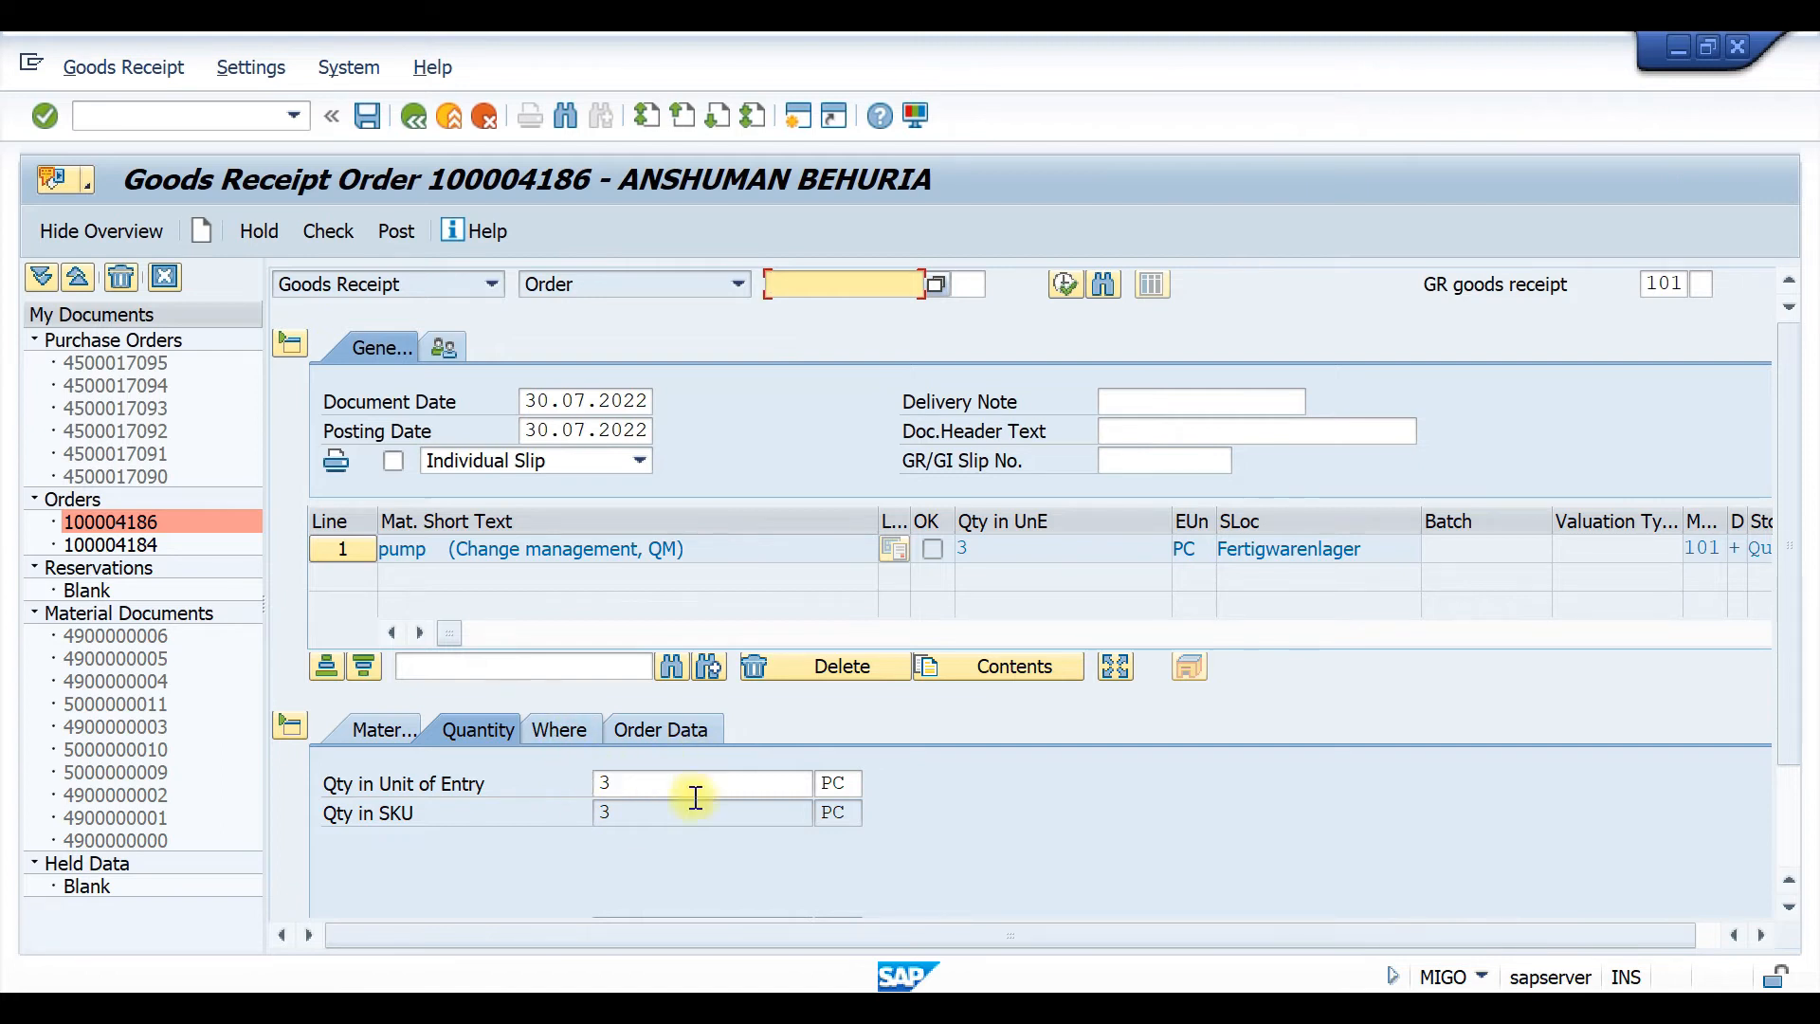
pyautogui.click(565, 730)
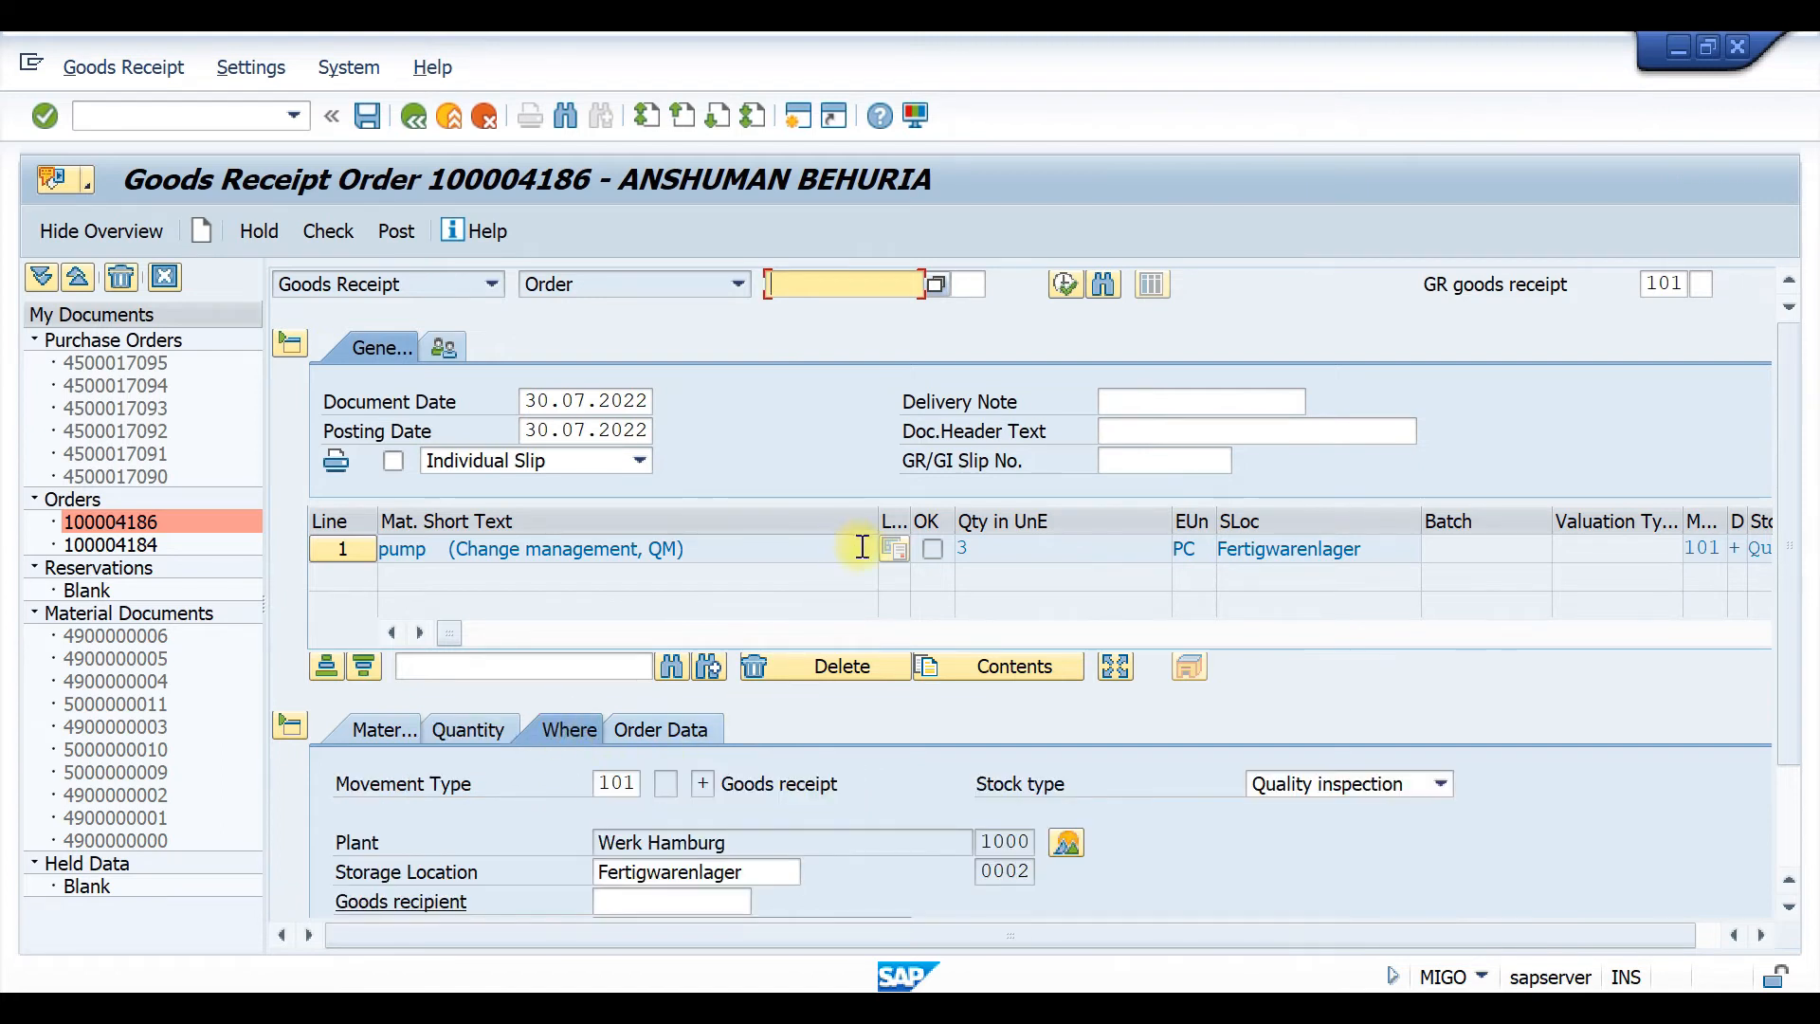
pyautogui.scroll(-2, 824, 559)
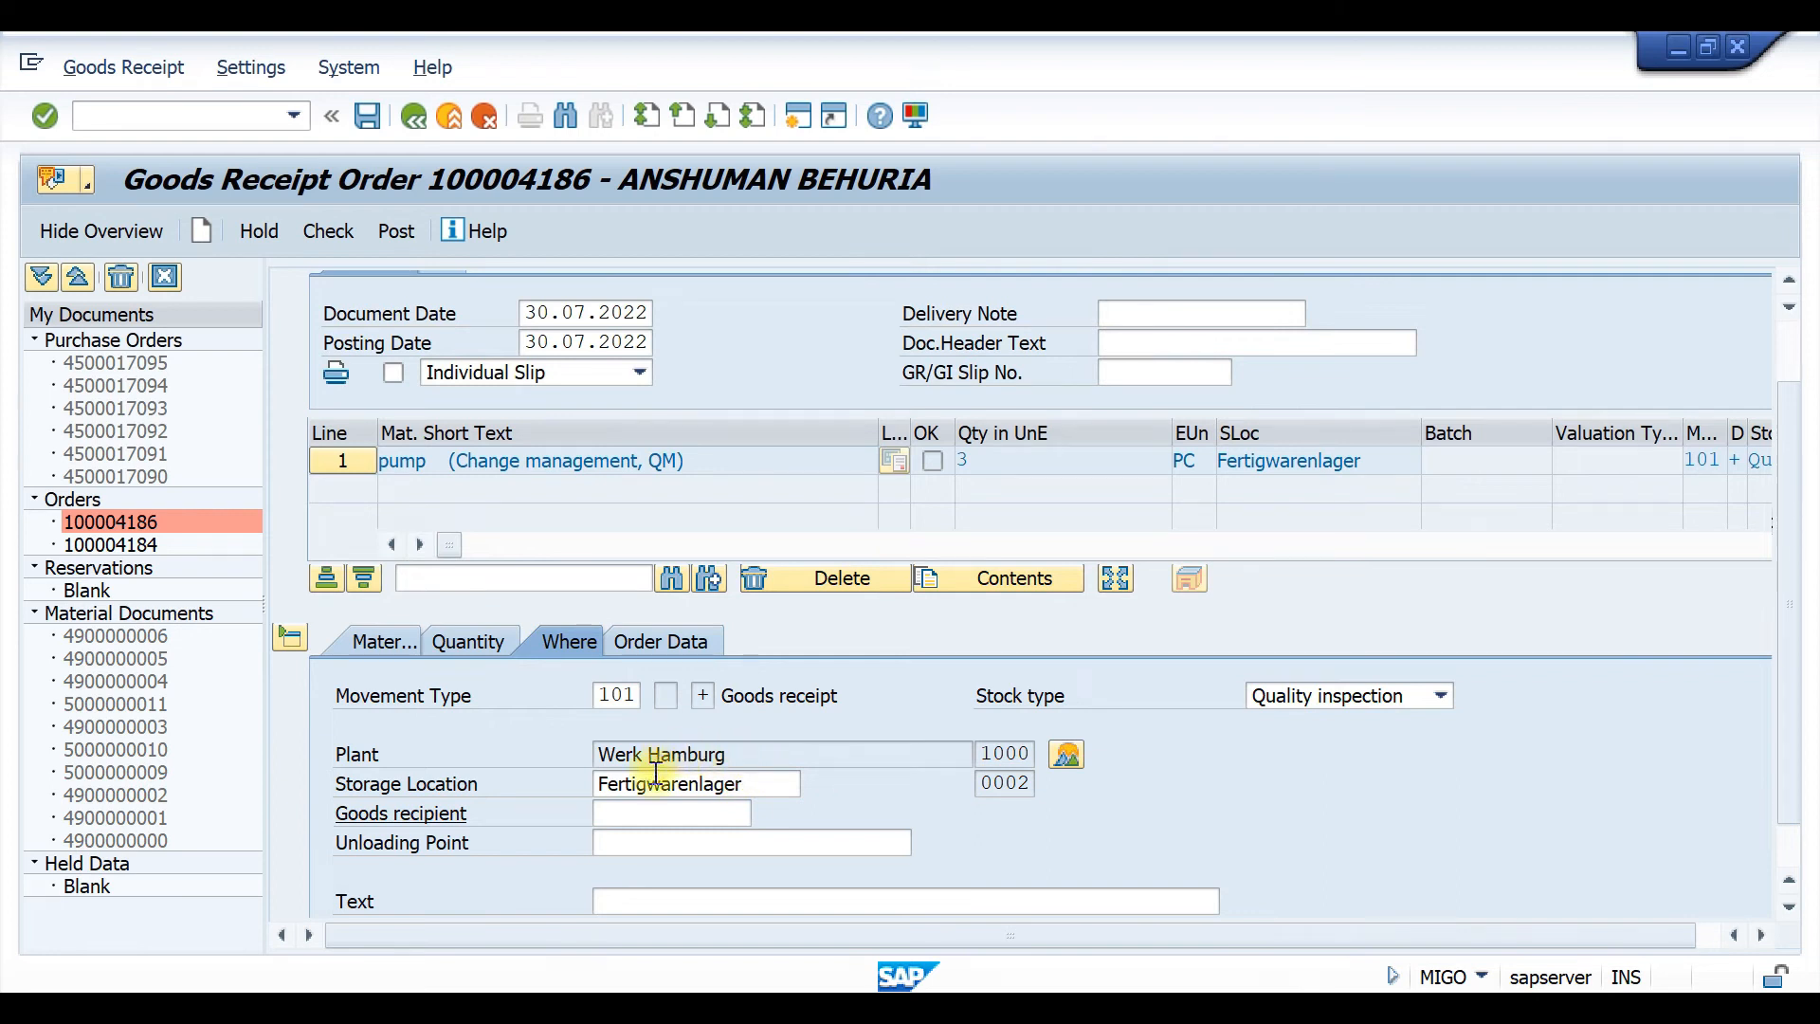
pyautogui.click(660, 640)
pyautogui.click(533, 669)
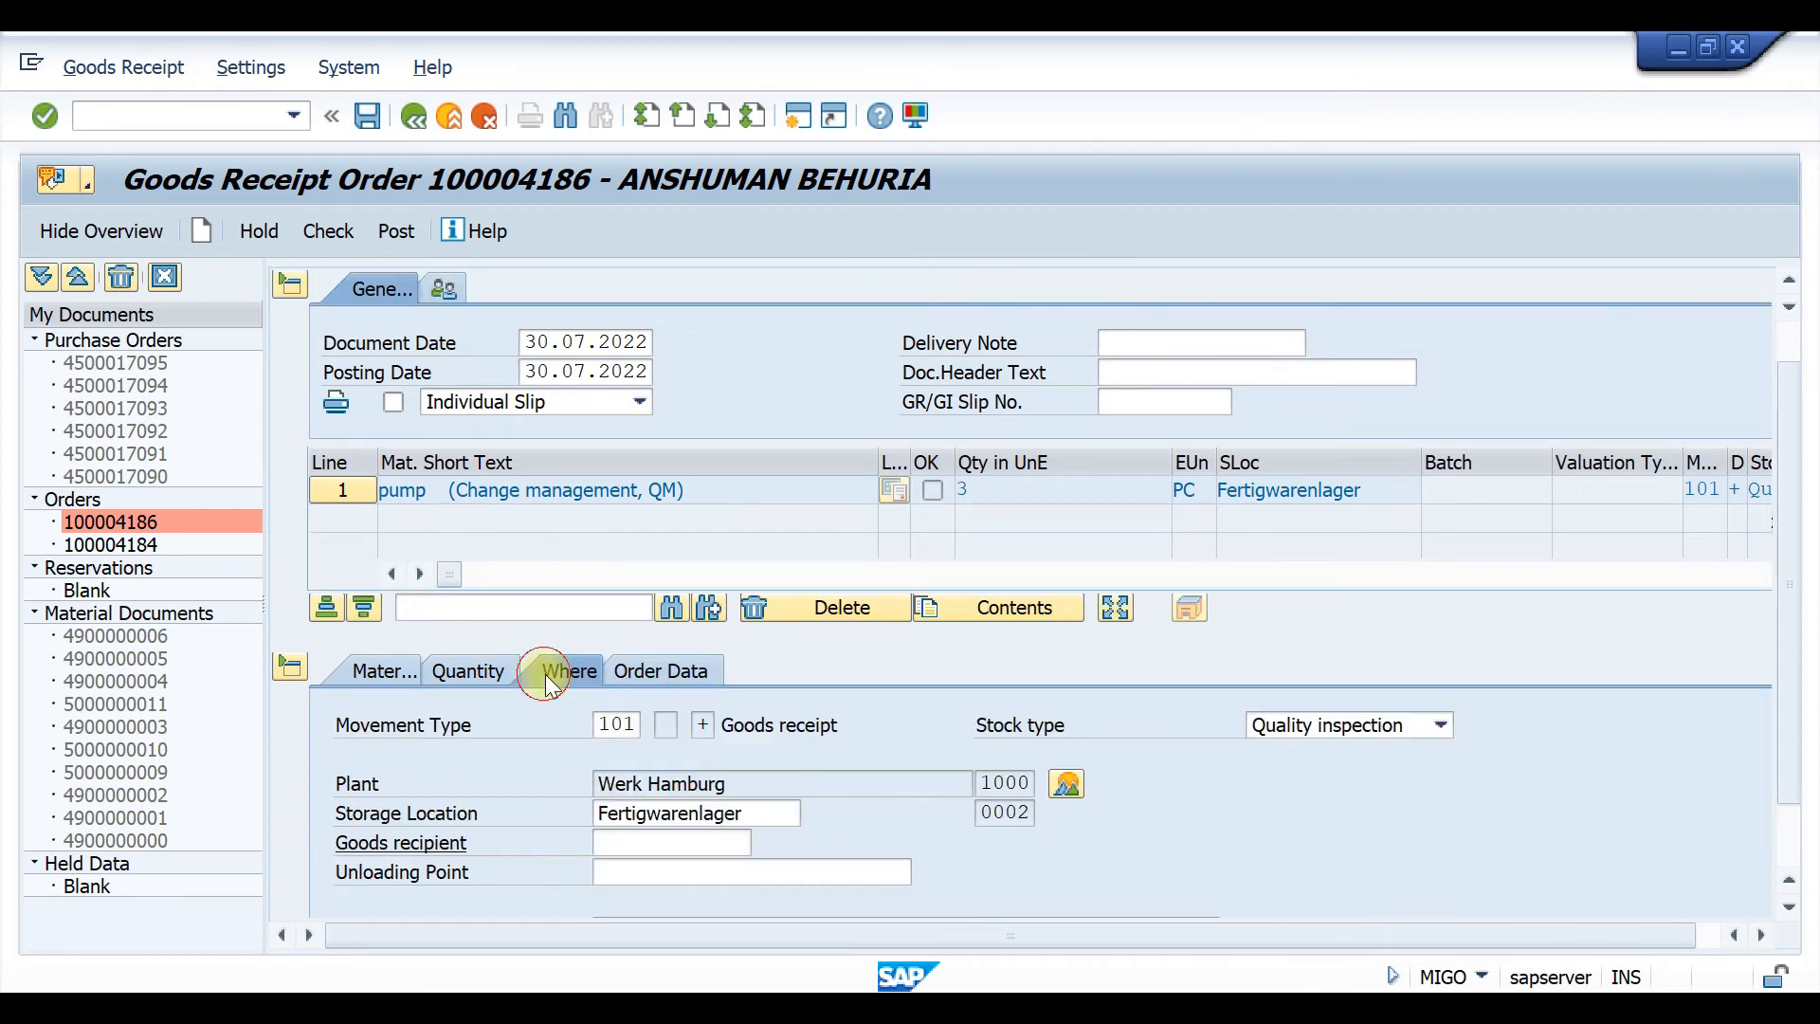
# Mark the pump item as OK, check the goods receipt document and post it.
pyautogui.scroll(-2, 924, 812)
pyautogui.click(405, 901)
pyautogui.click(337, 237)
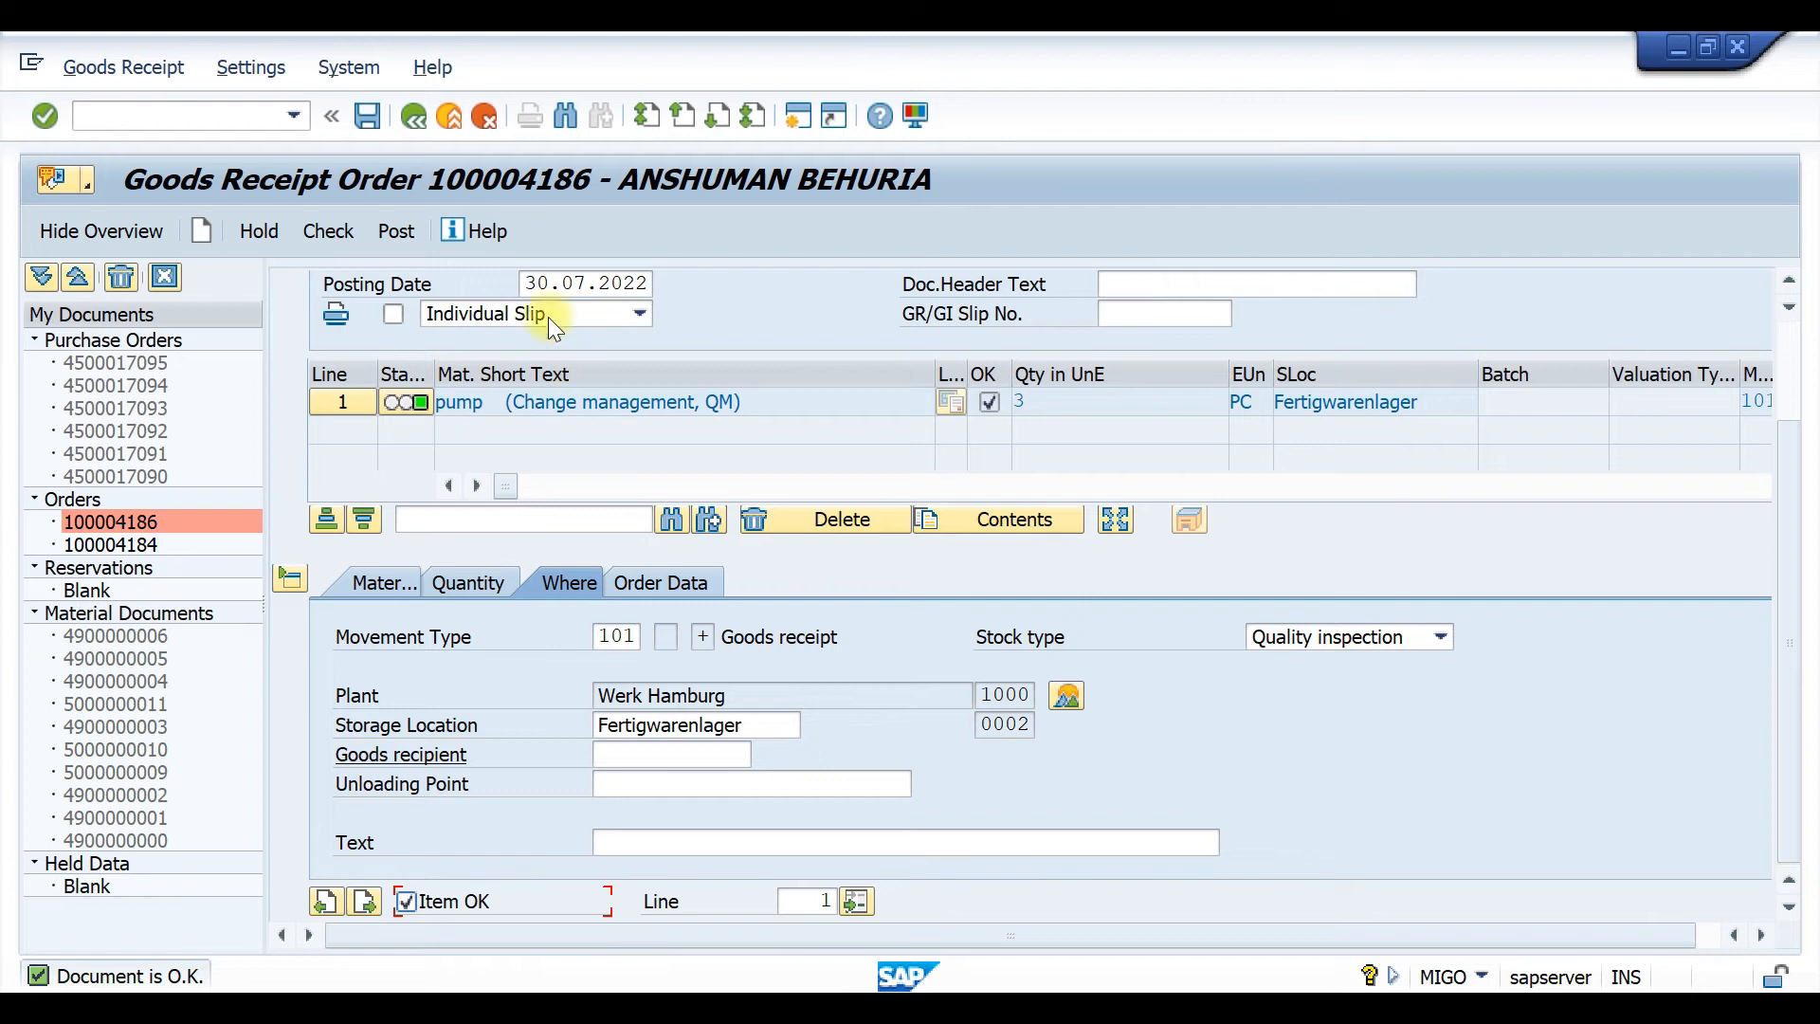
pyautogui.hotkey('ctrl', 's')
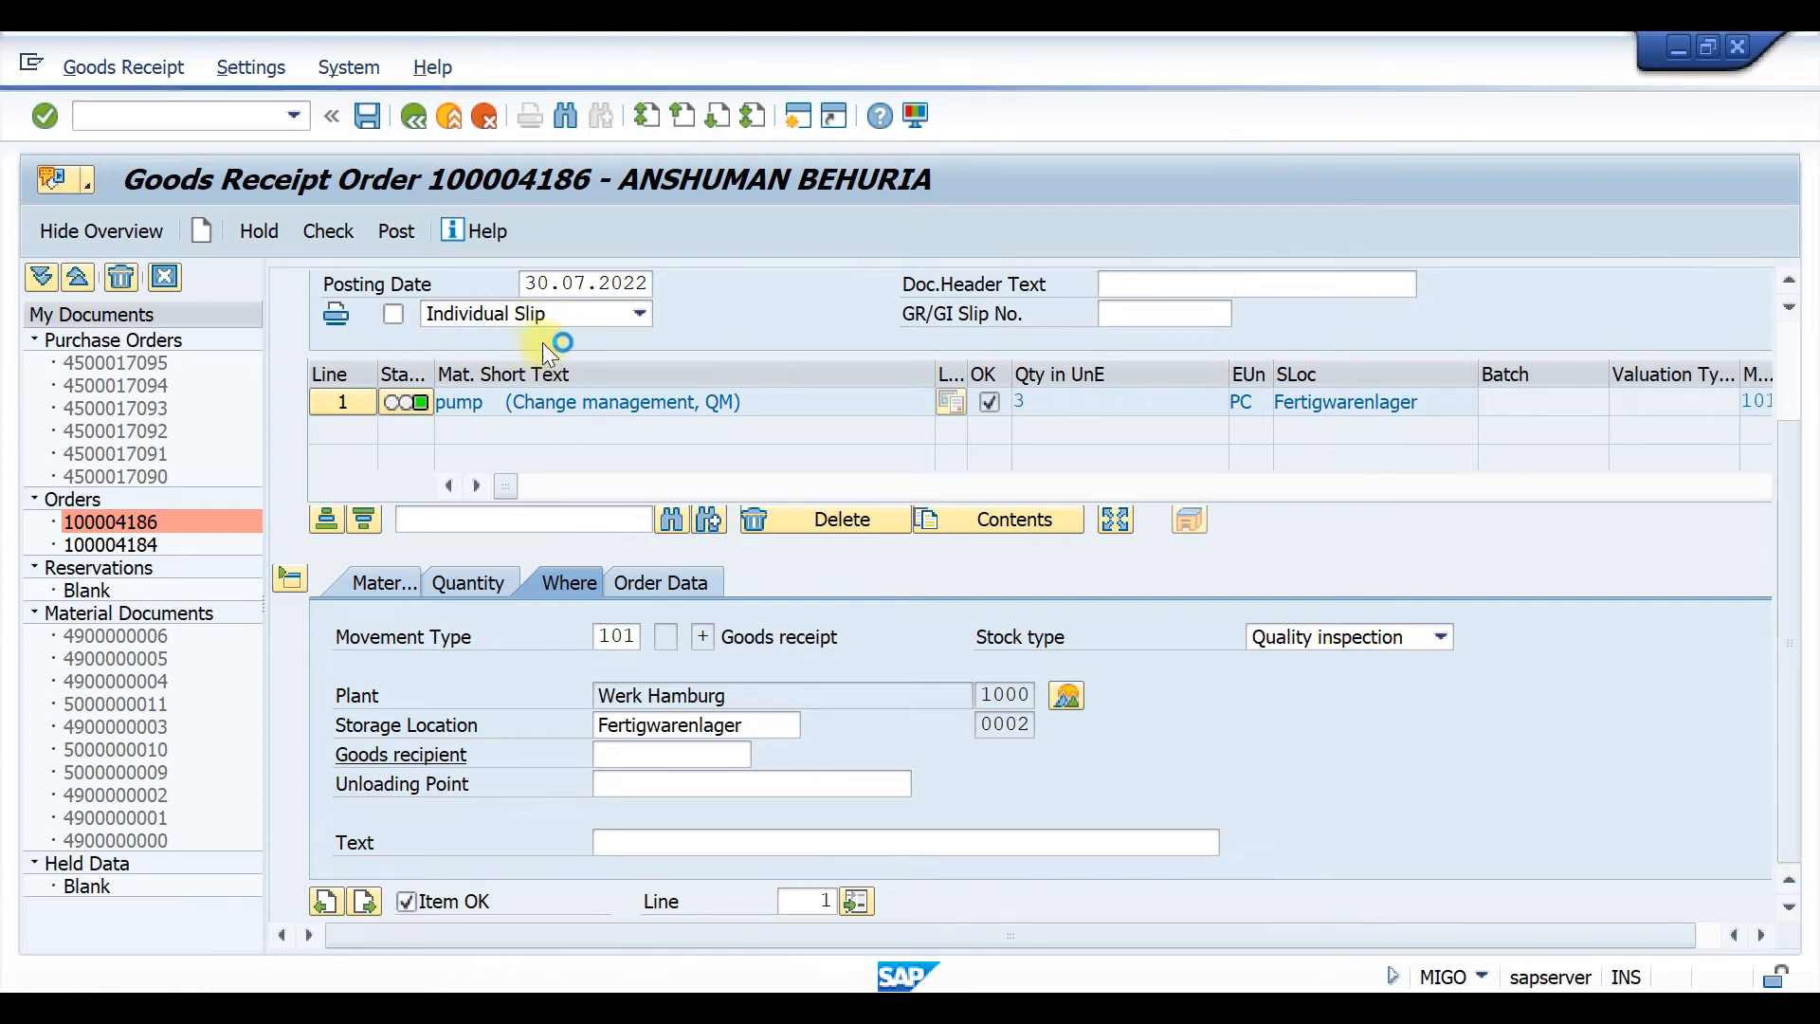
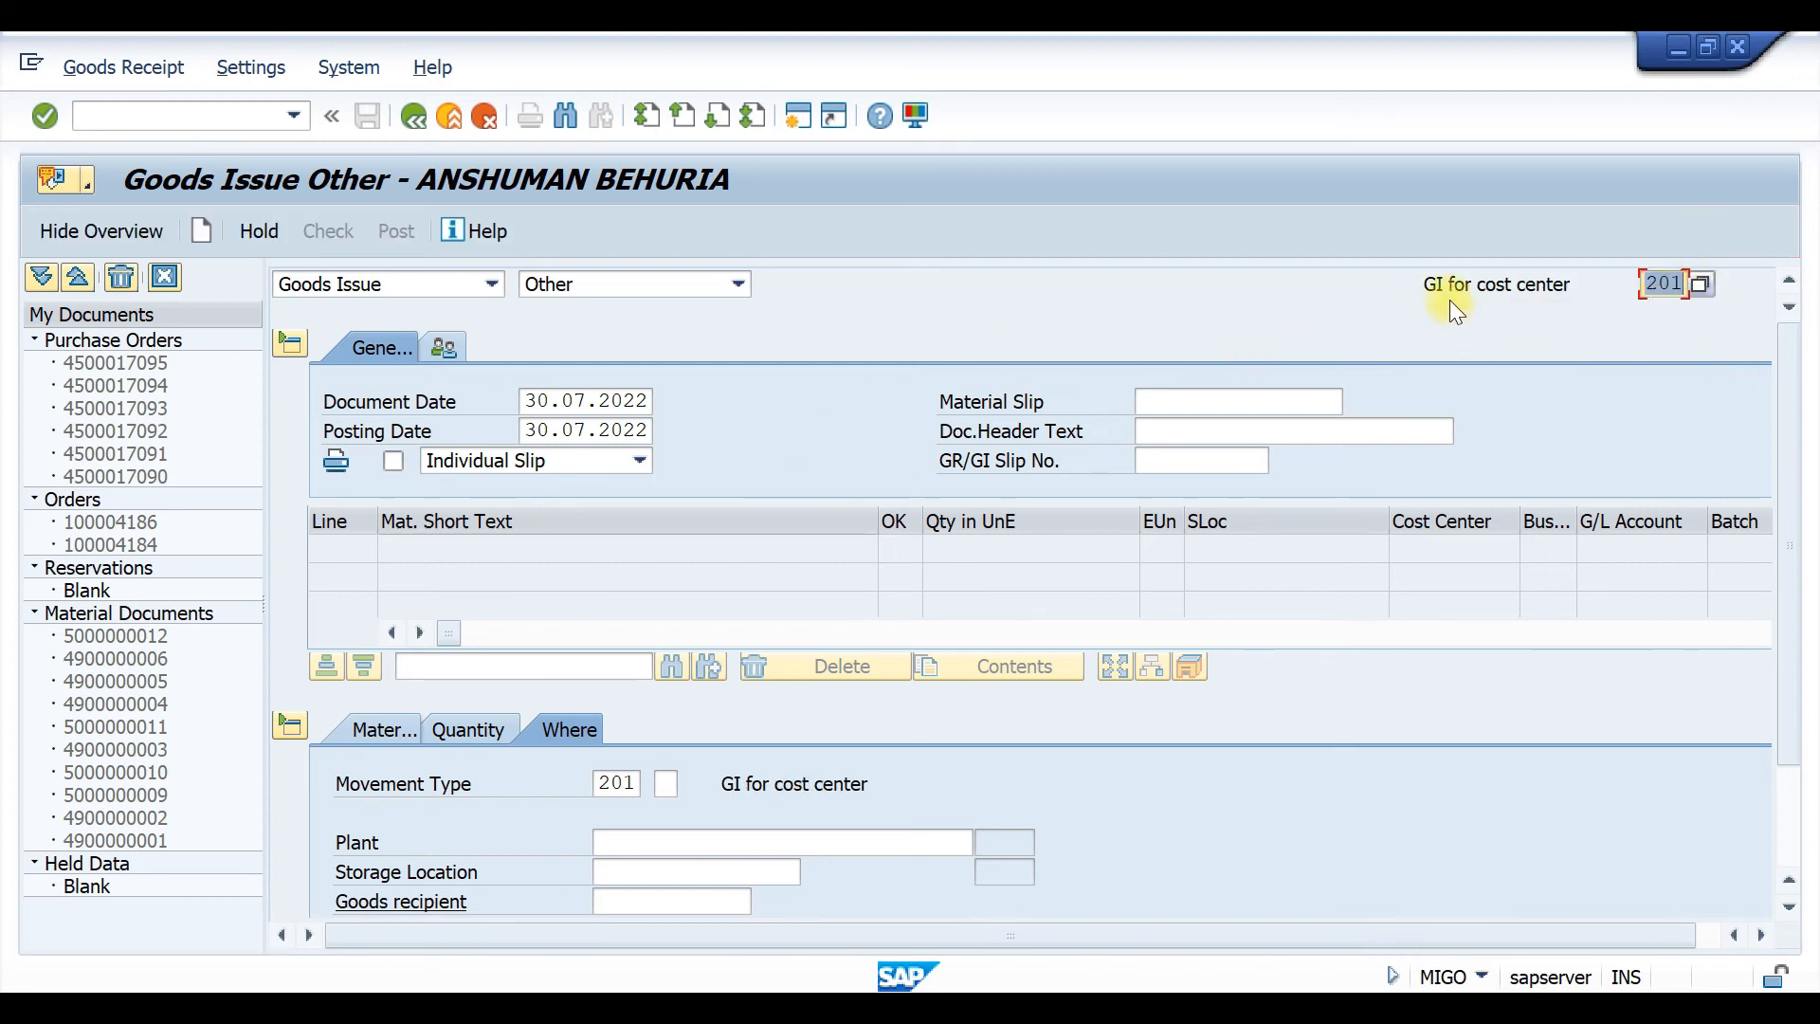
# Enter material 200000010 with a quantity of 20 for the goods issue to cost center with movement type 201.
pyautogui.moveTo(1424, 285); pyautogui.dragTo(1573, 284)
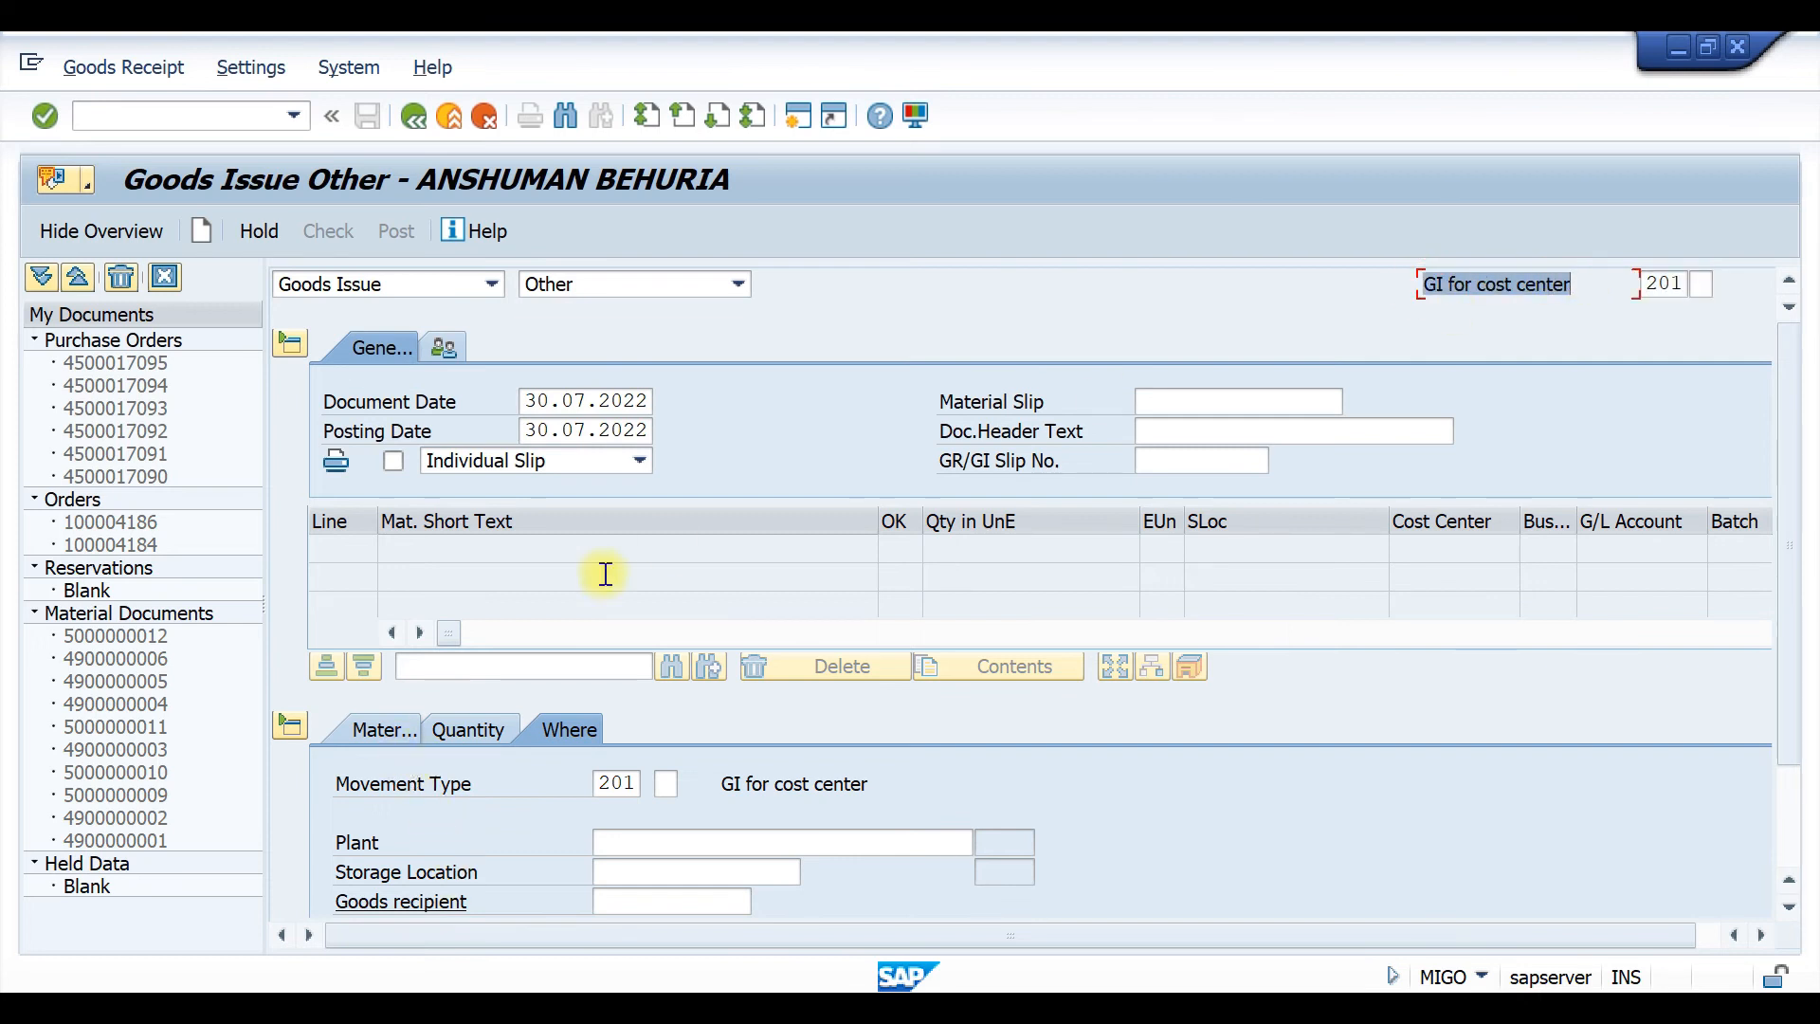
pyautogui.click(401, 725)
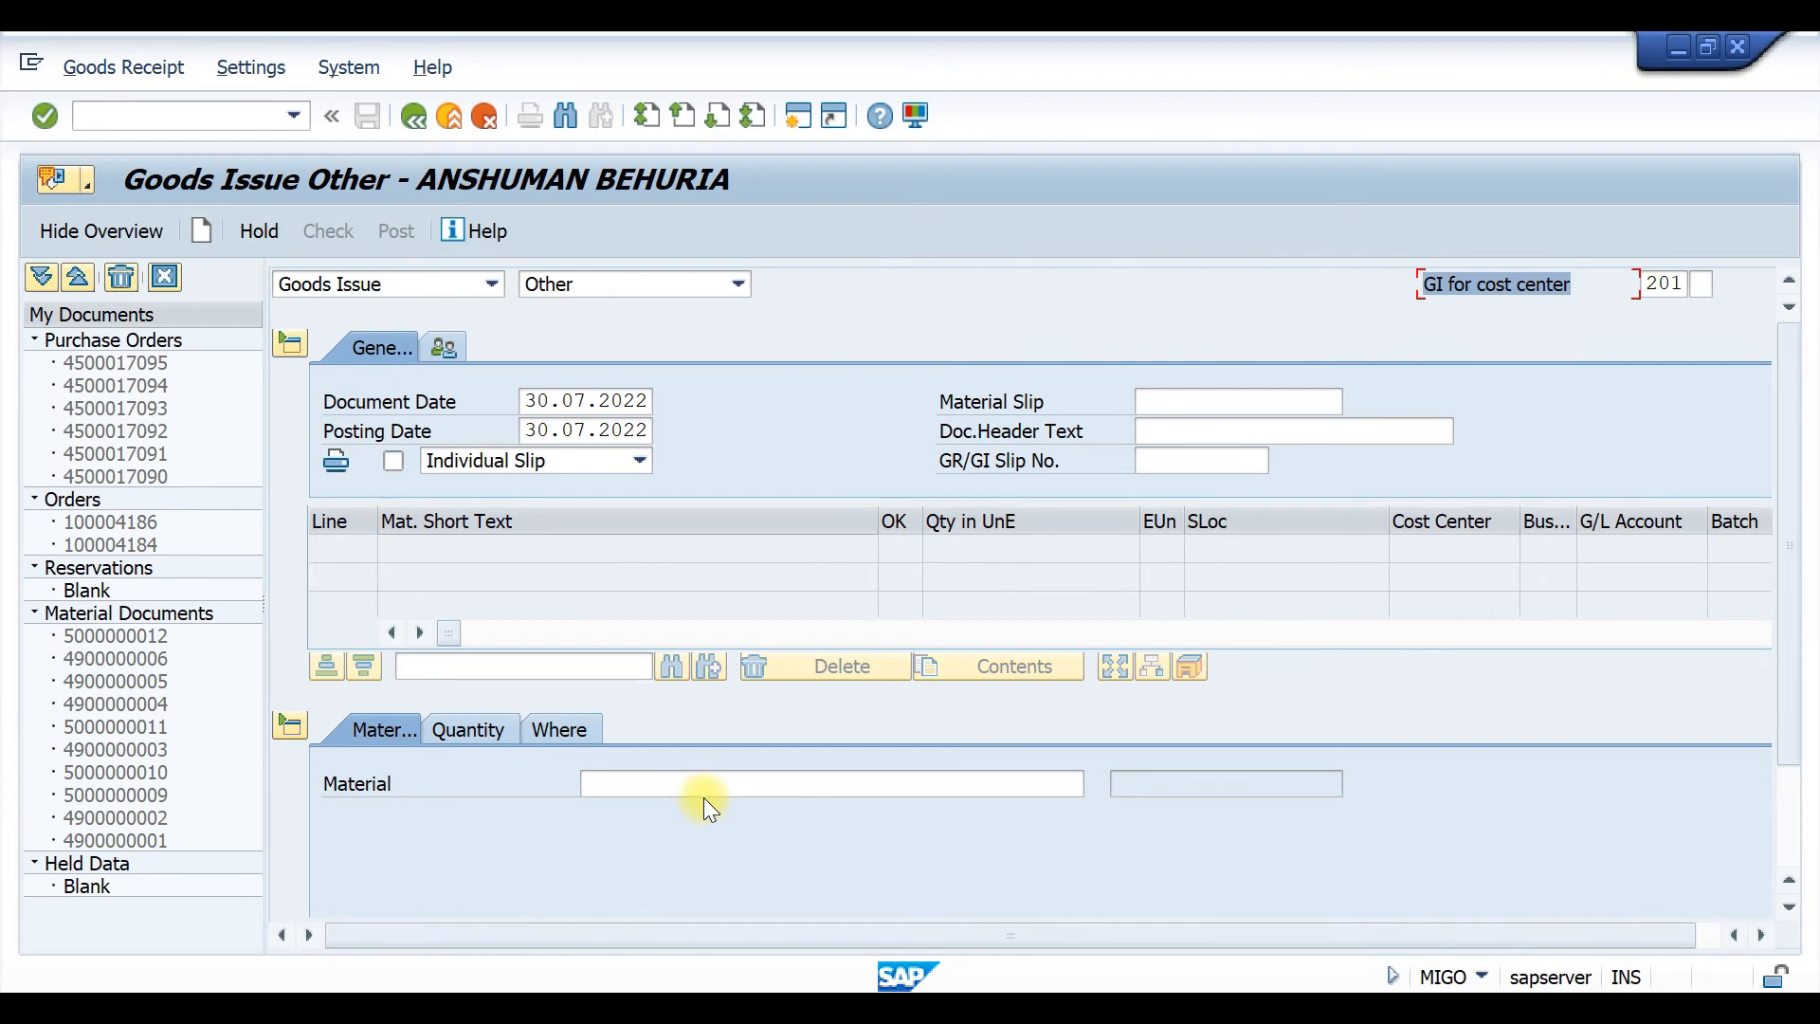
pyautogui.click(705, 793)
pyautogui.click(673, 815)
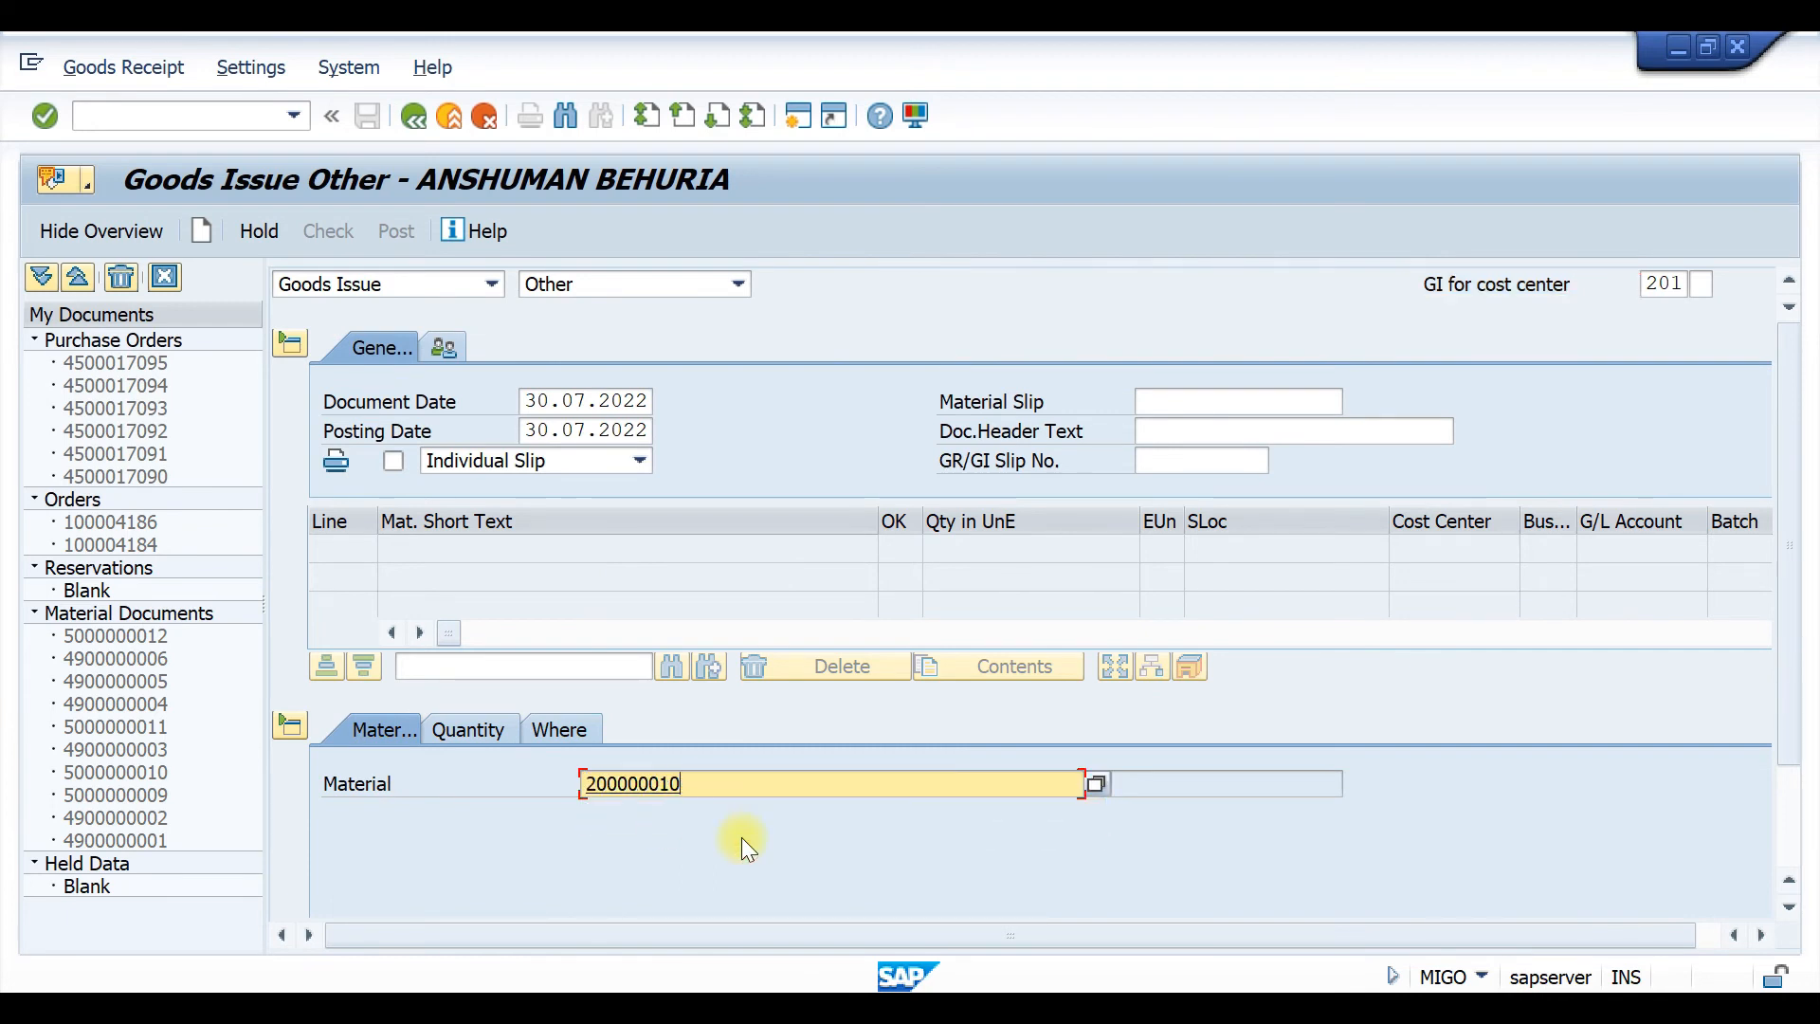
pyautogui.press('Return')
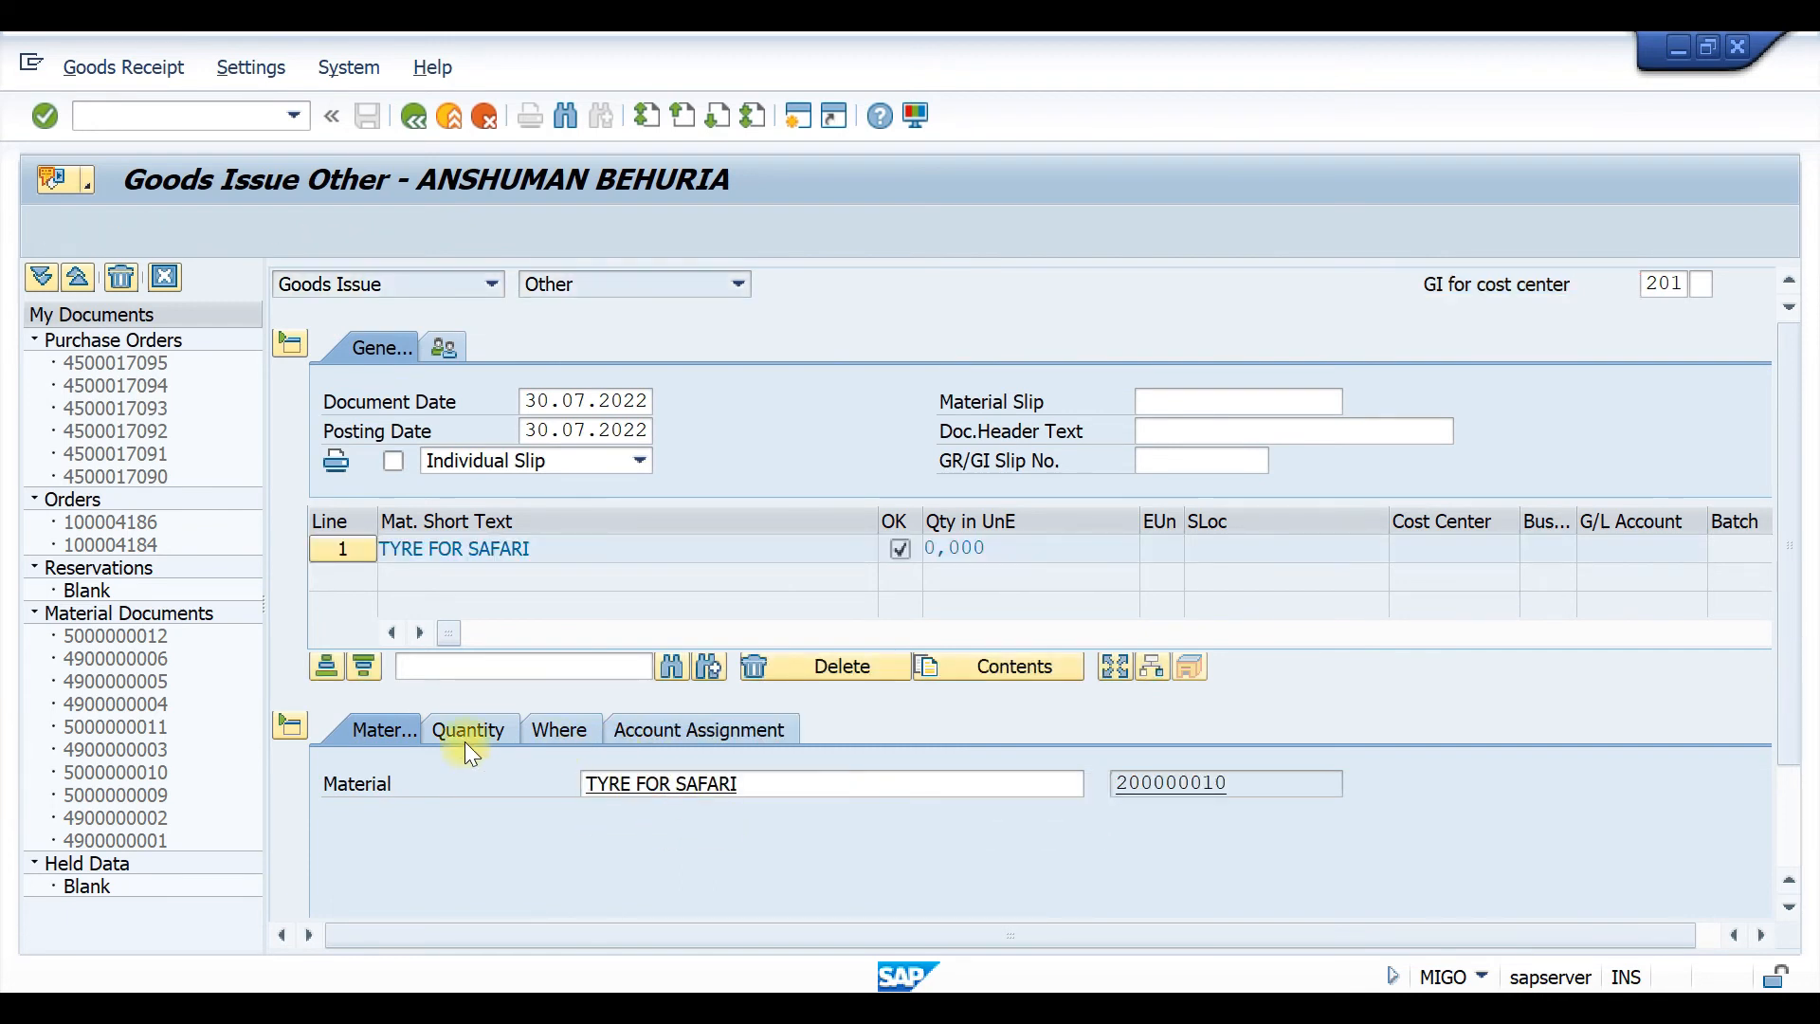
pyautogui.click(464, 735)
pyautogui.click(631, 795)
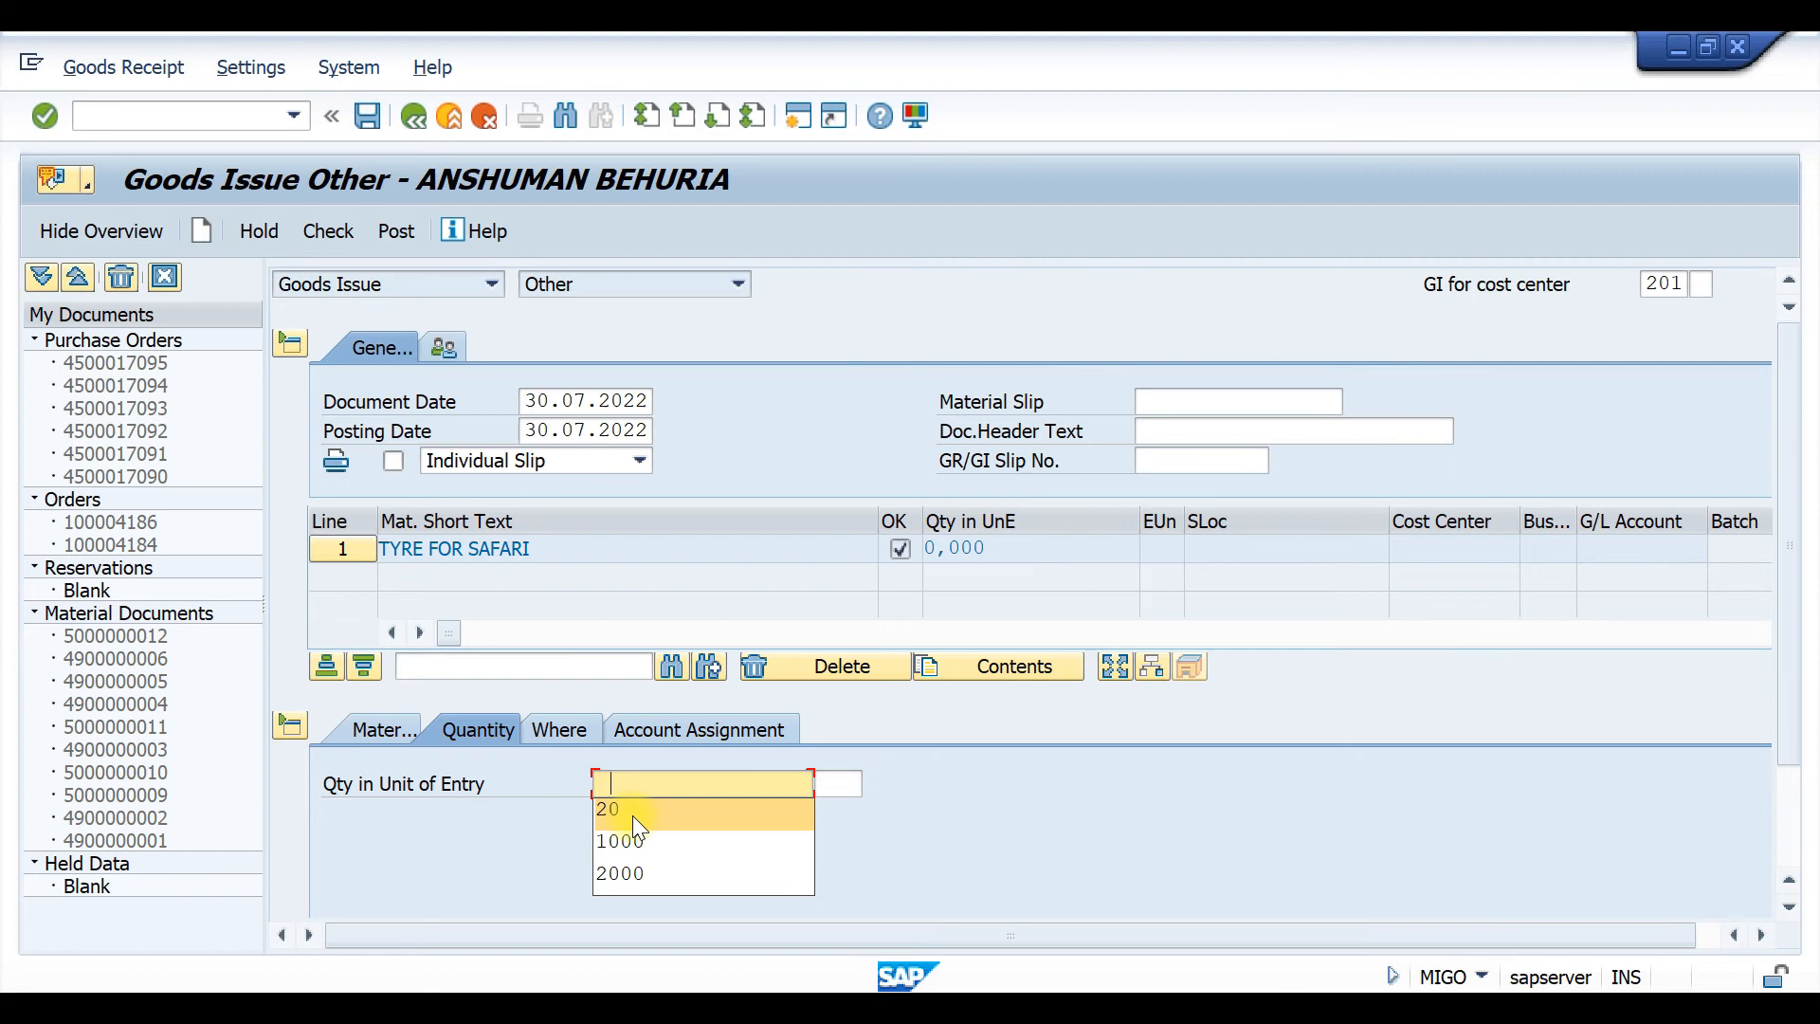
pyautogui.click(633, 810)
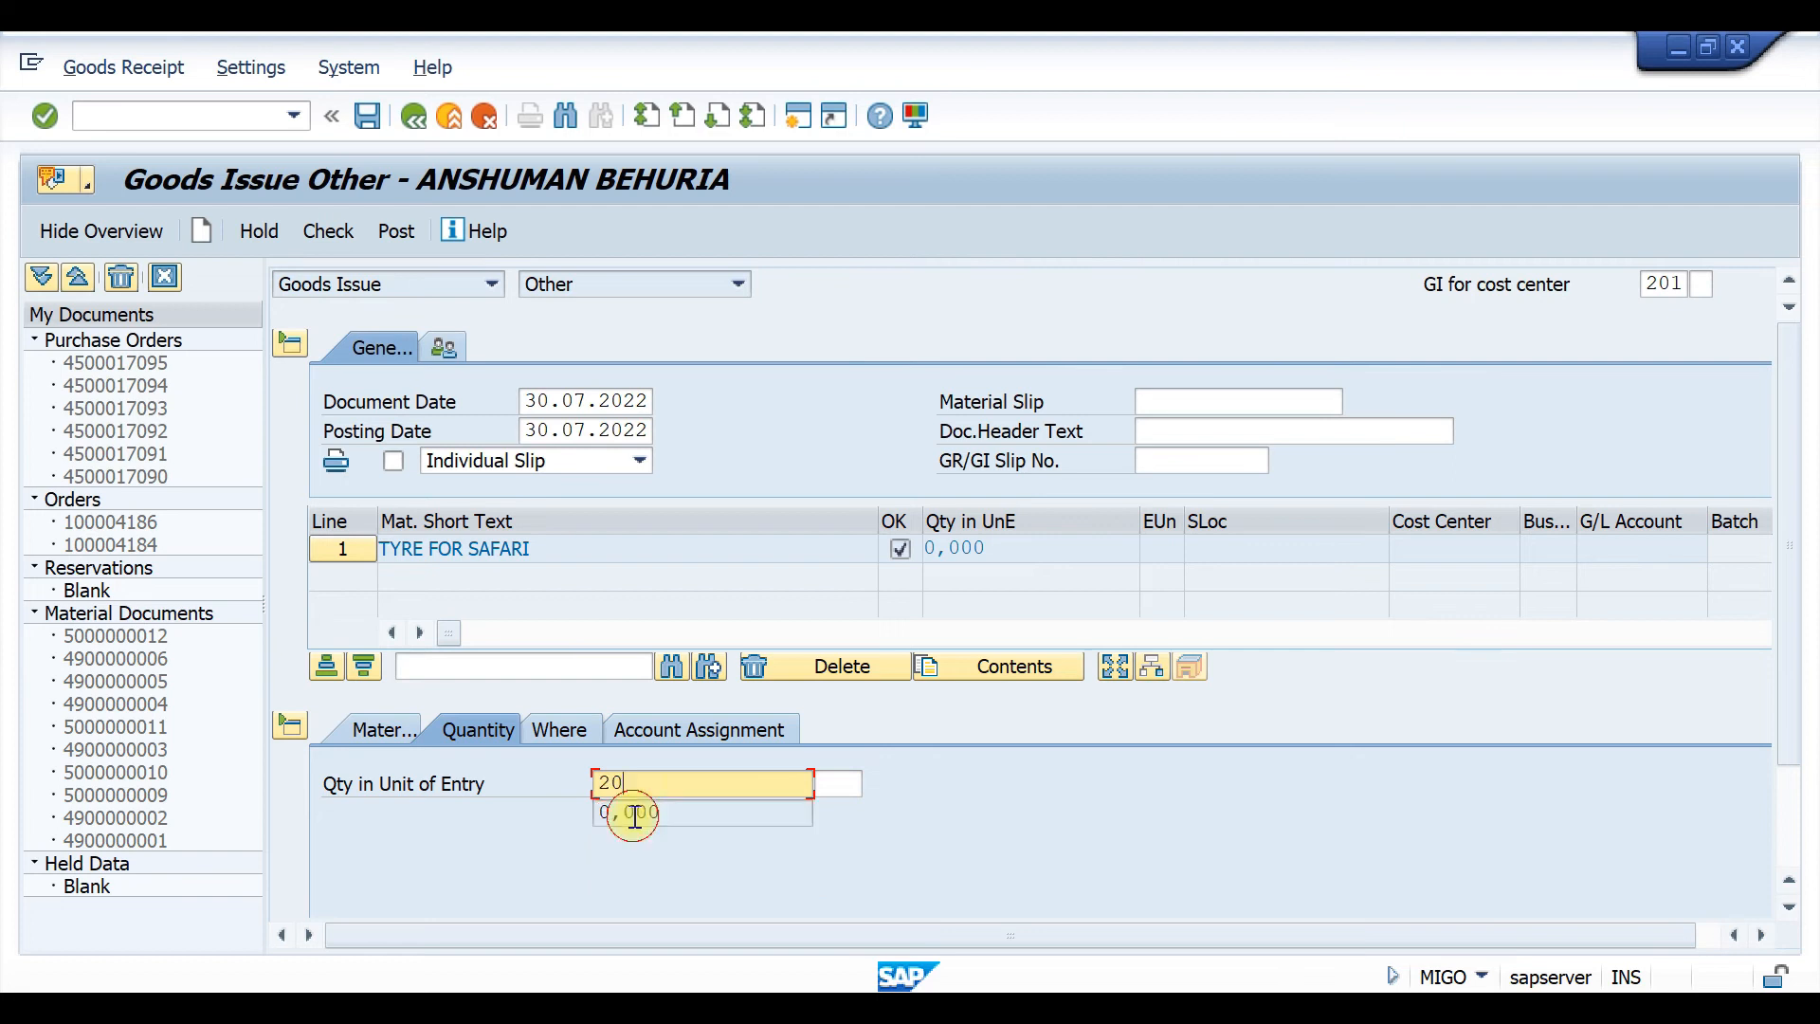
# Set the tyre item's plant to T110 and its storage location to the raw material store.
pyautogui.click(585, 732)
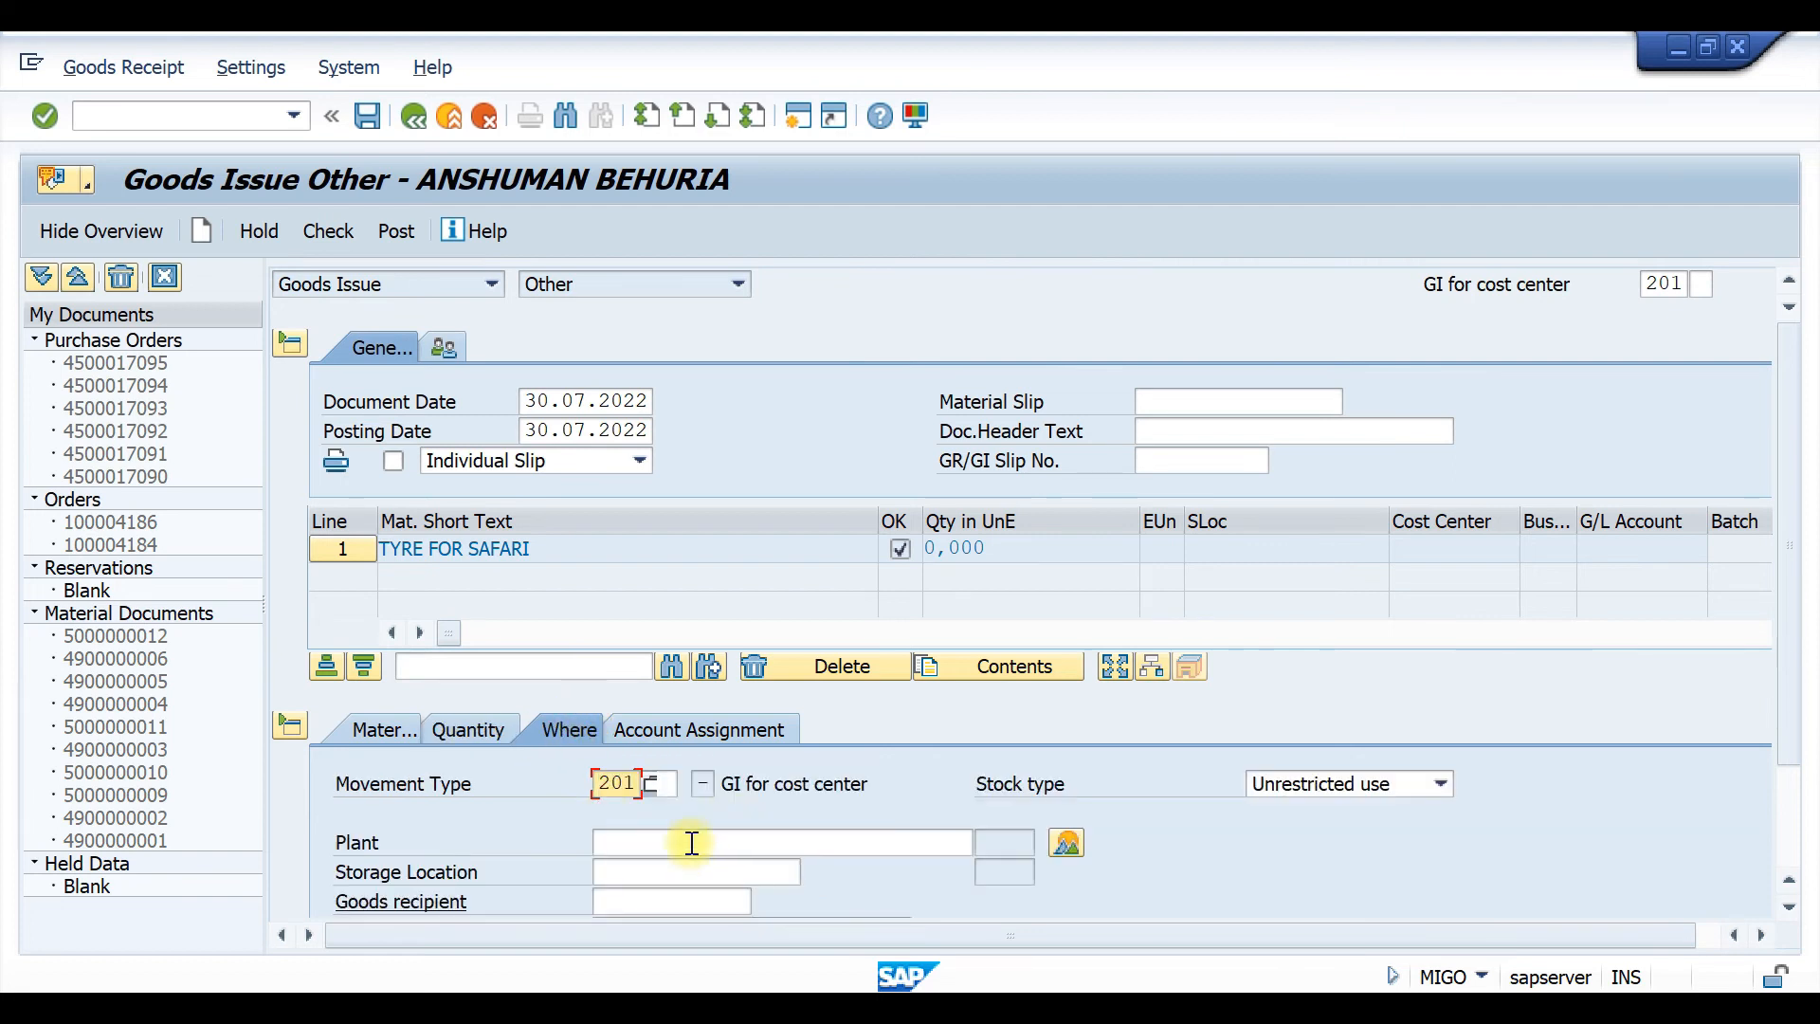
pyautogui.click(692, 843)
pyautogui.click(654, 867)
pyautogui.click(652, 872)
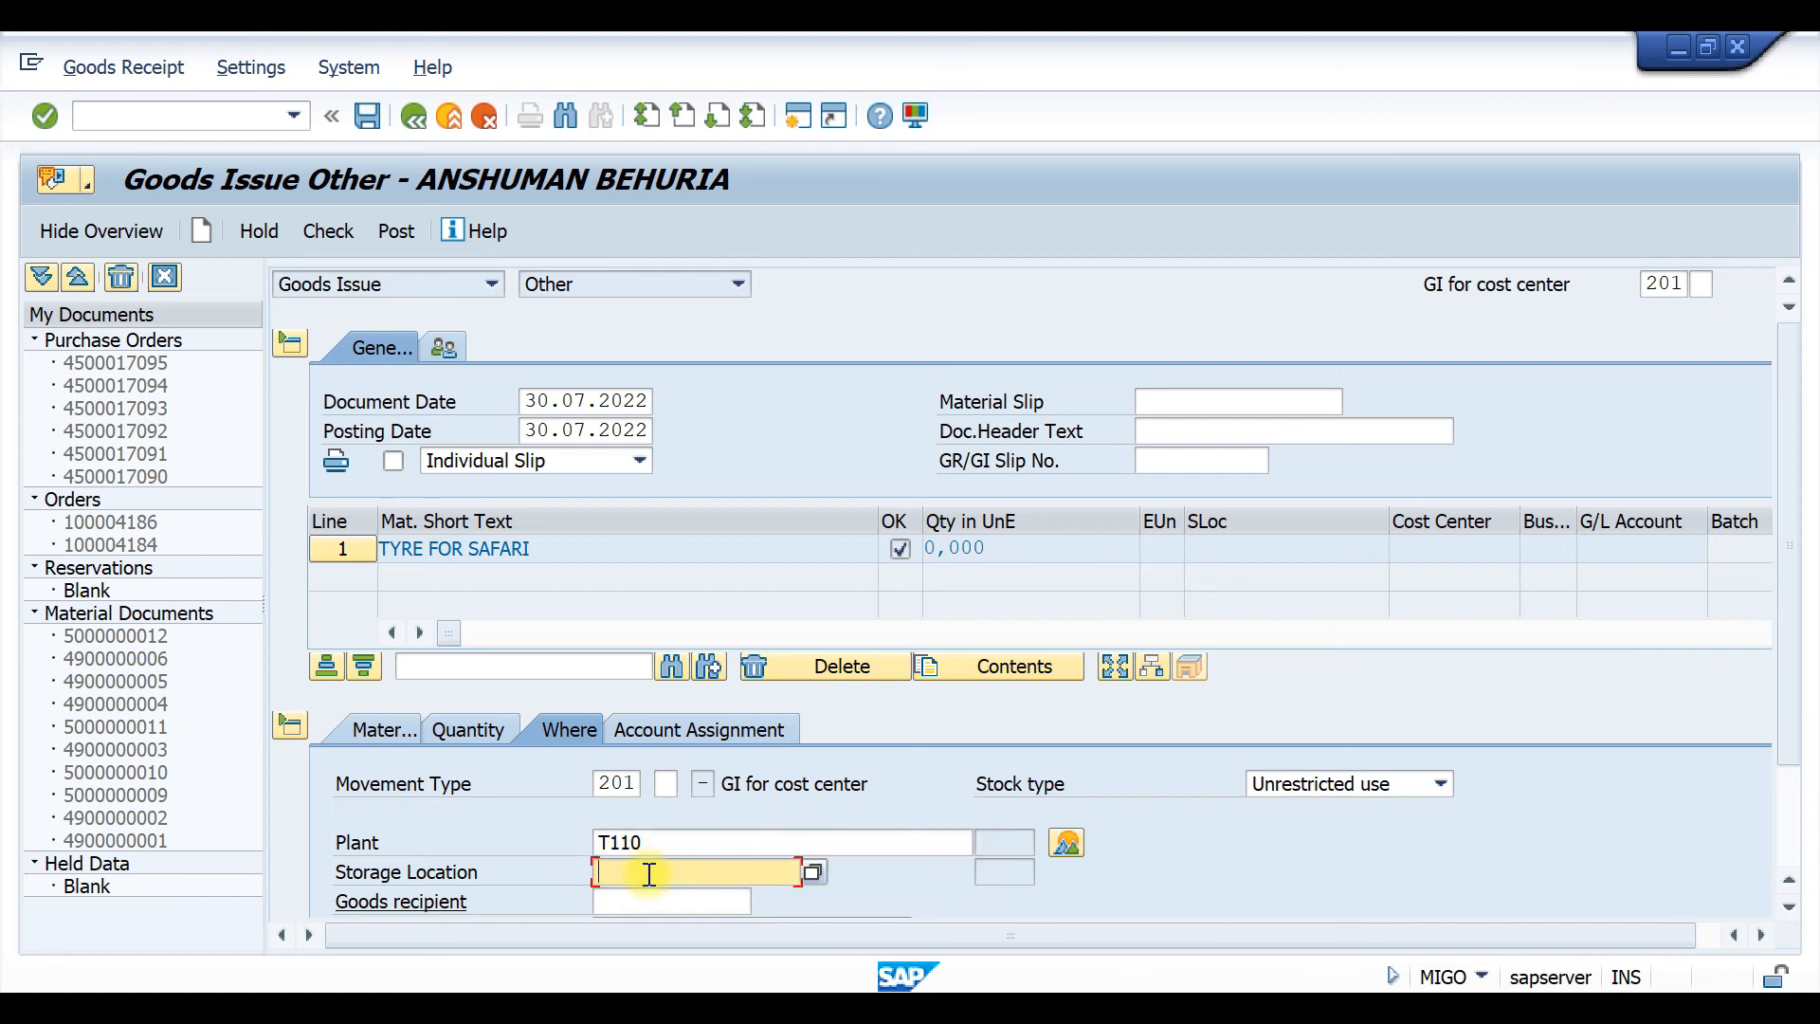
pyautogui.click(634, 901)
# Assign the tyre goods issue to cost center T100.
pyautogui.click(708, 726)
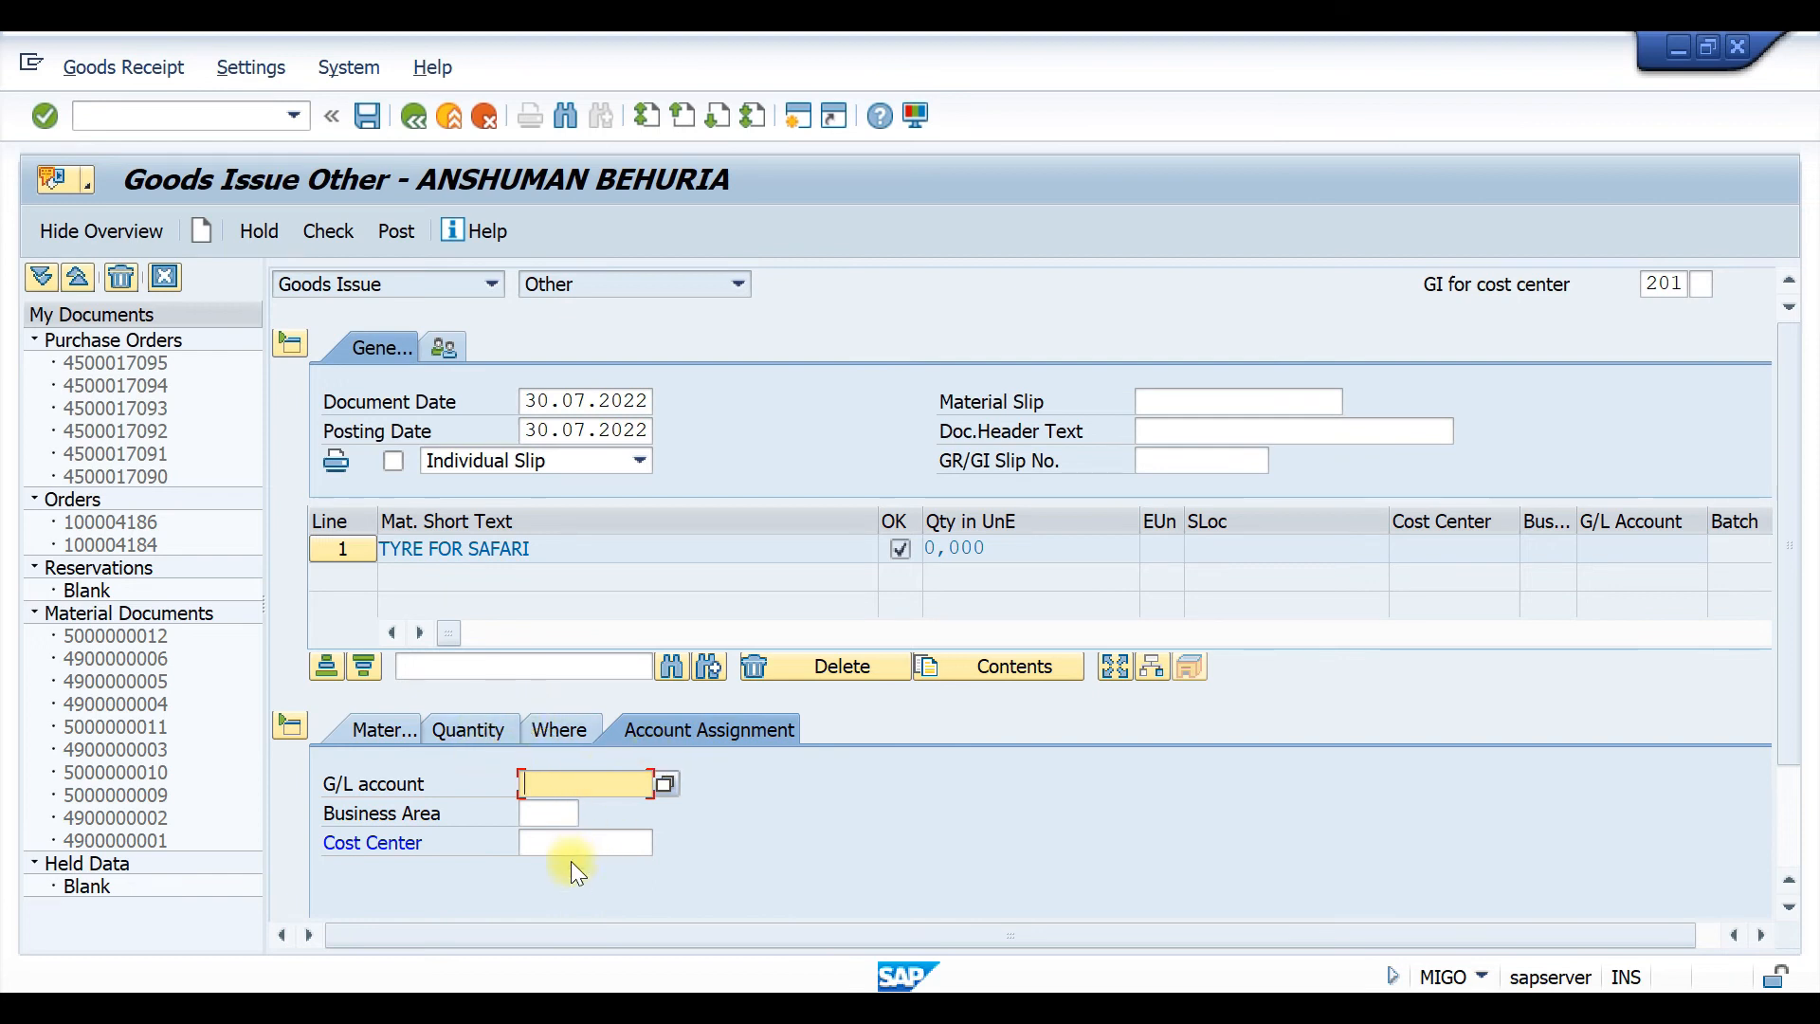
pyautogui.click(574, 846)
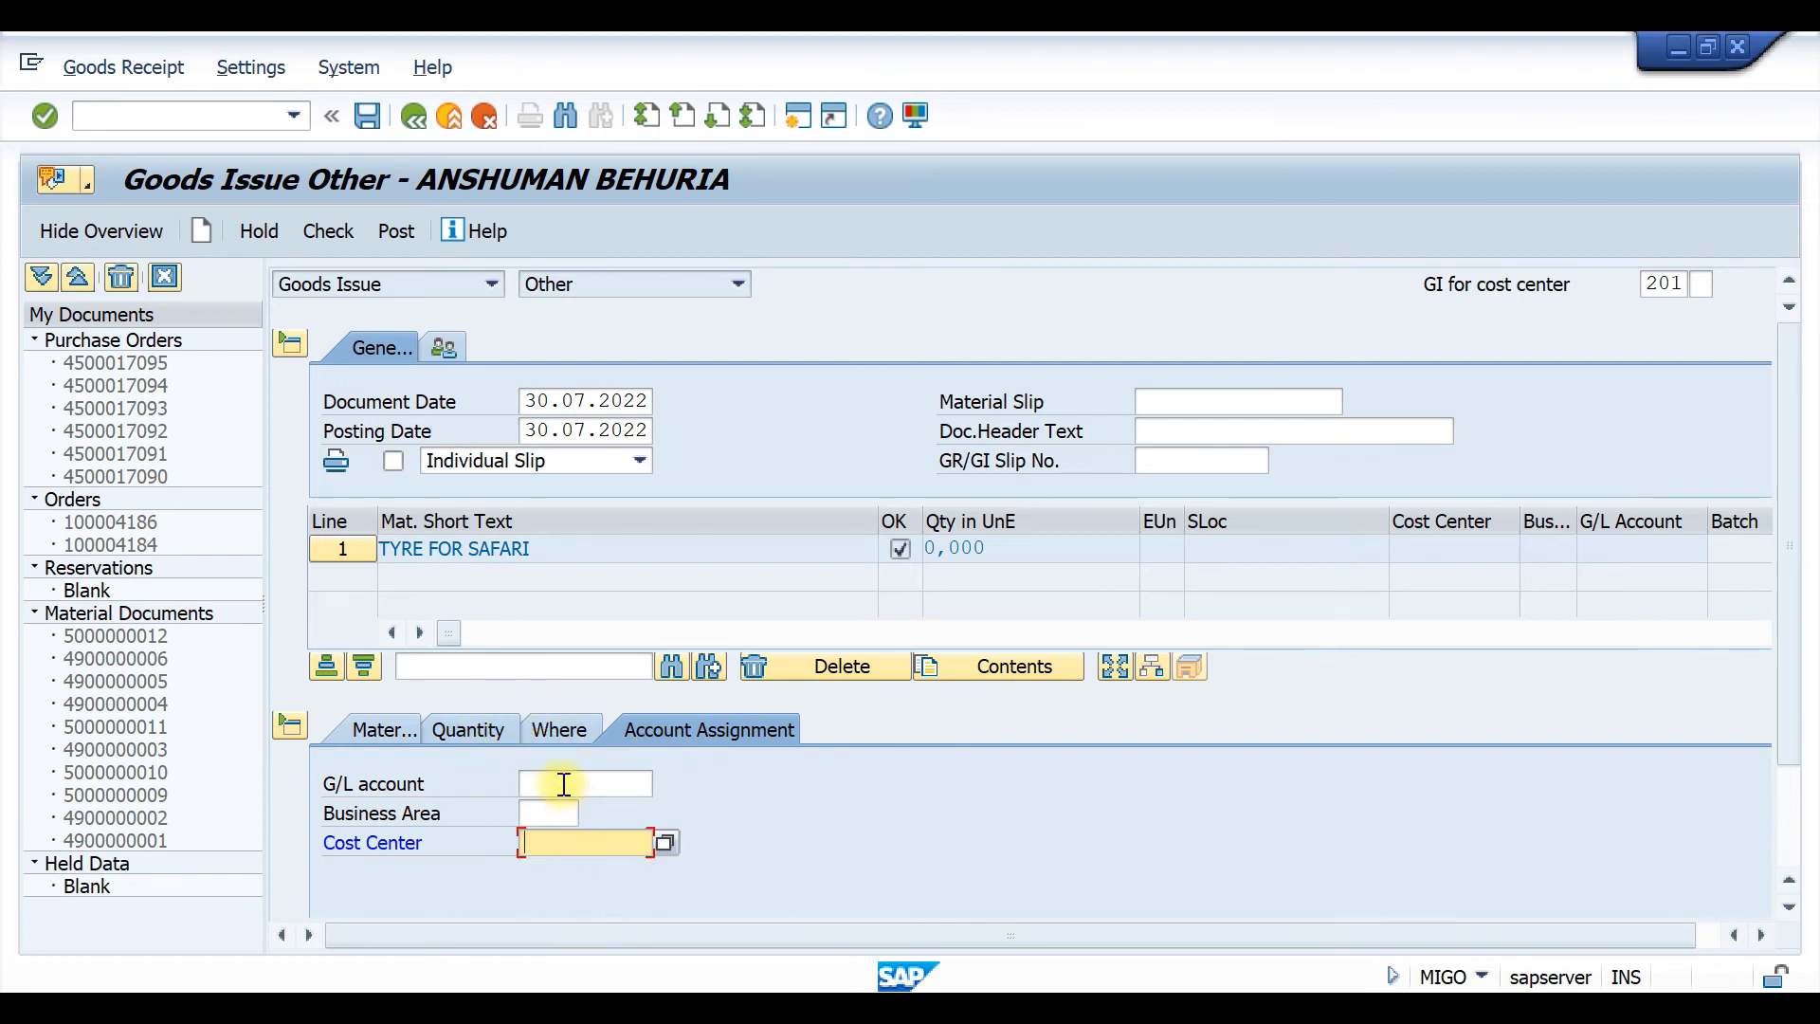
pyautogui.write('t')
pyautogui.click(569, 869)
pyautogui.press('Return')
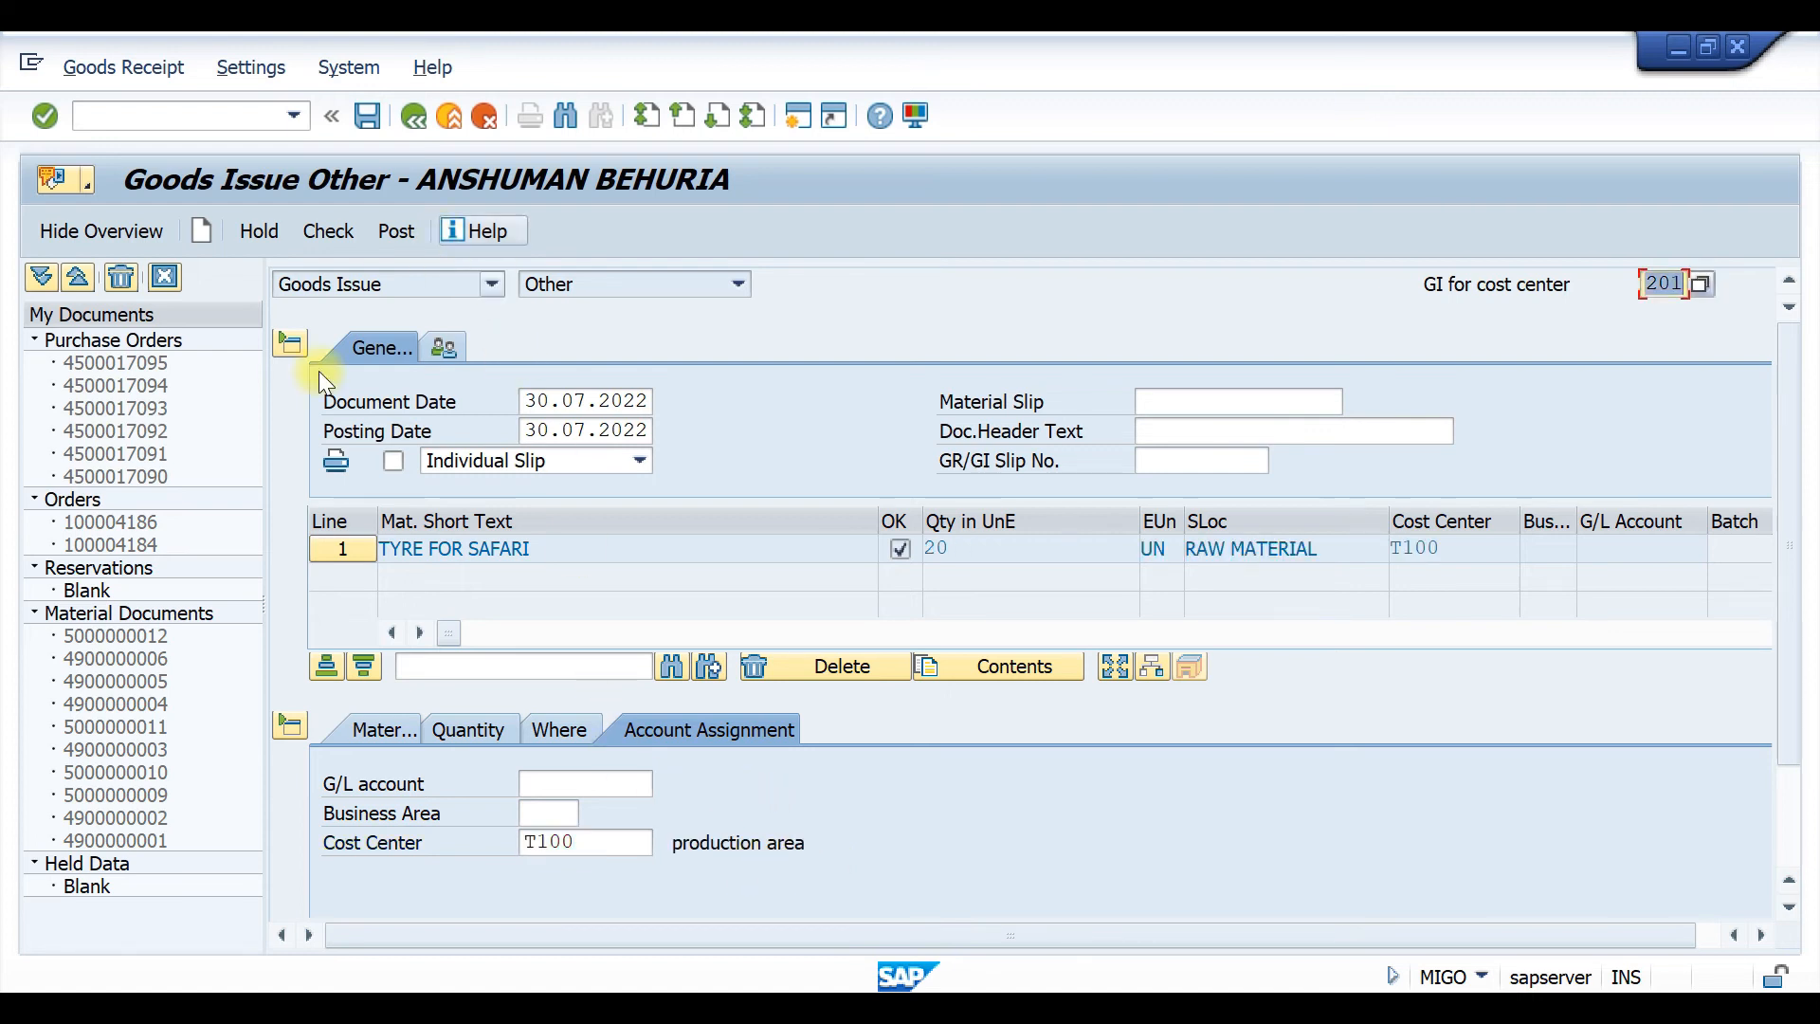
# Check the cost center goods issue of the 20 tyres and post it.
pyautogui.scroll(-2, 694, 686)
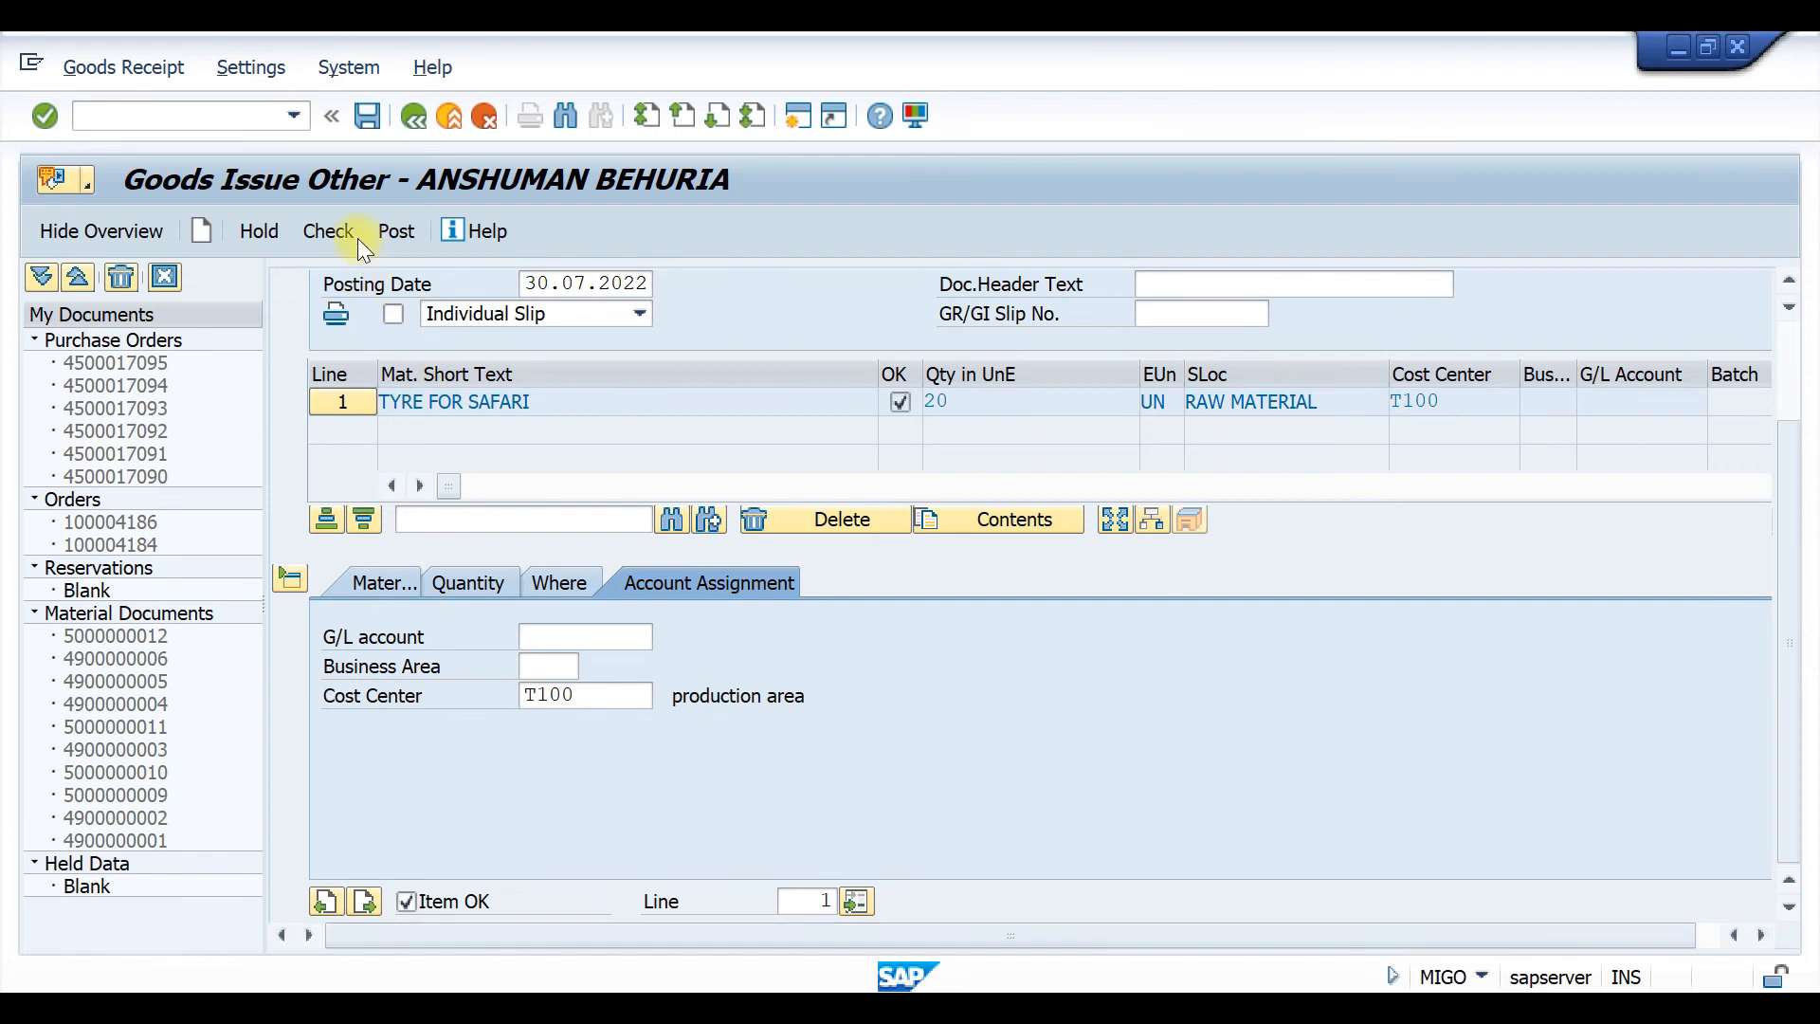
pyautogui.click(327, 233)
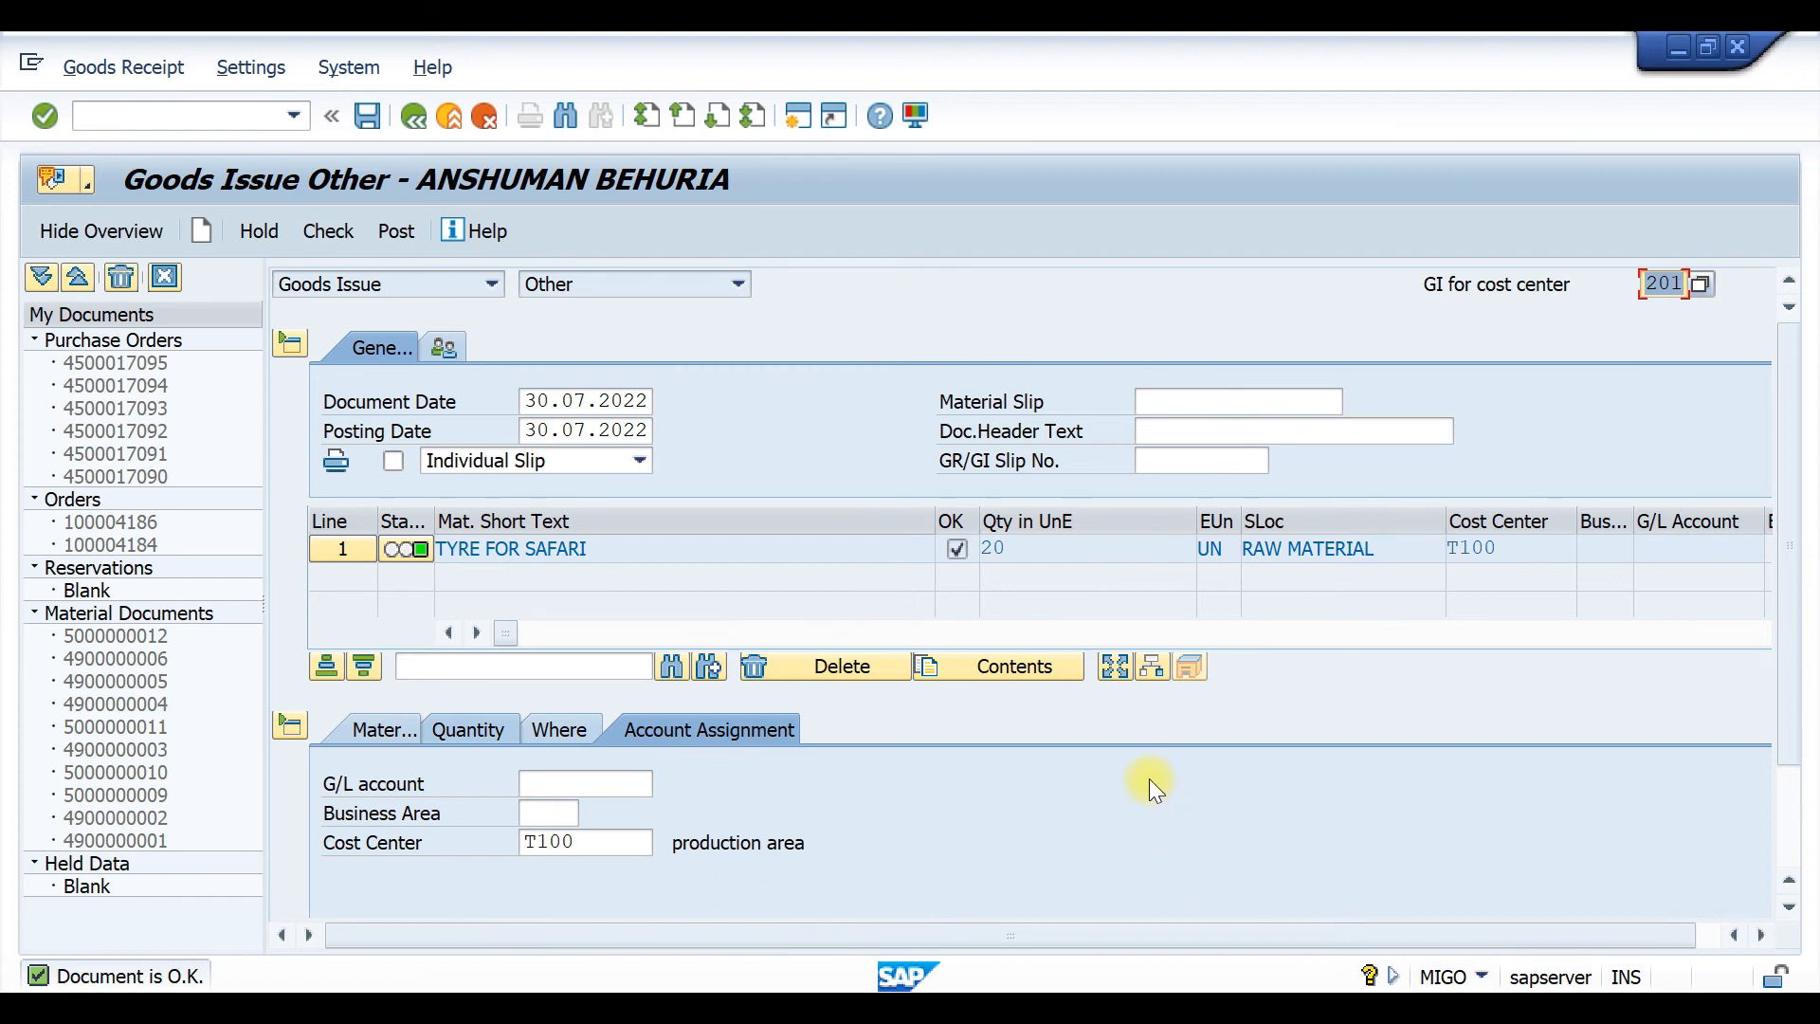
pyautogui.hotkey('ctrl', 's')
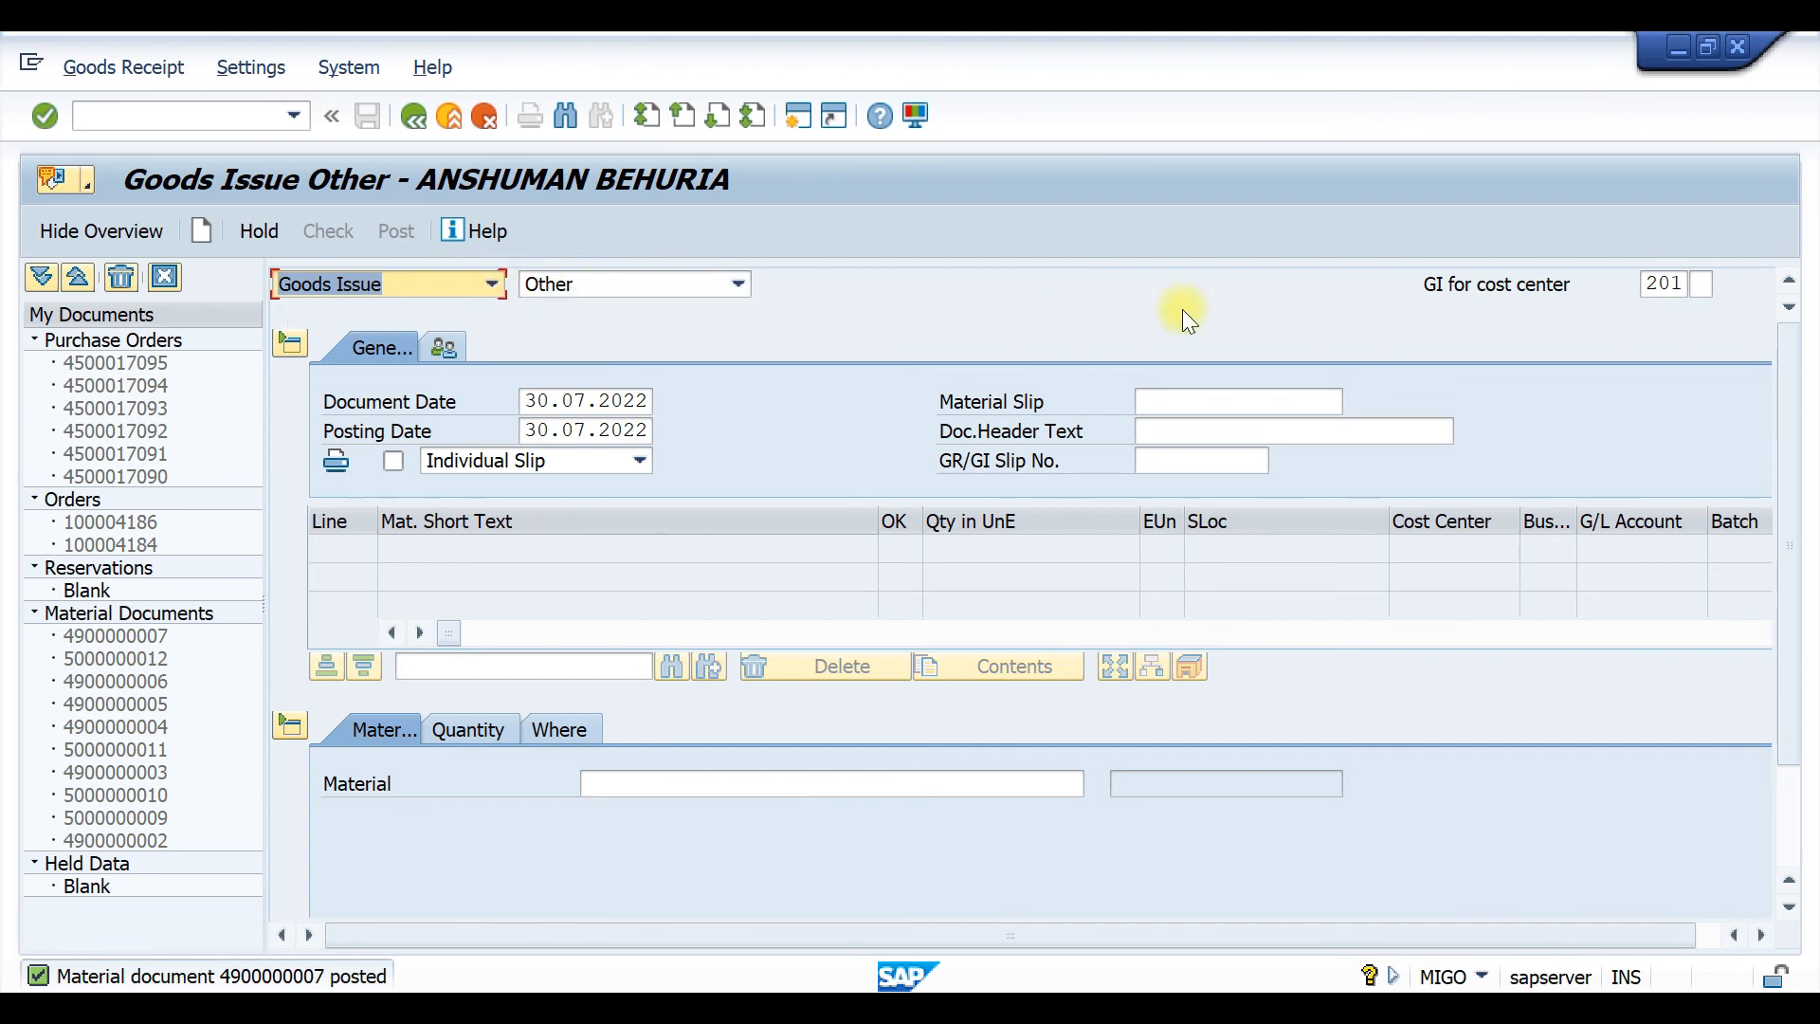
# Change the goods issue's movement type to 551 for scrapping.
pyautogui.click(1674, 283)
pyautogui.press('BackSpace')
pyautogui.press('BackSpace')
pyautogui.press('BackSpace')
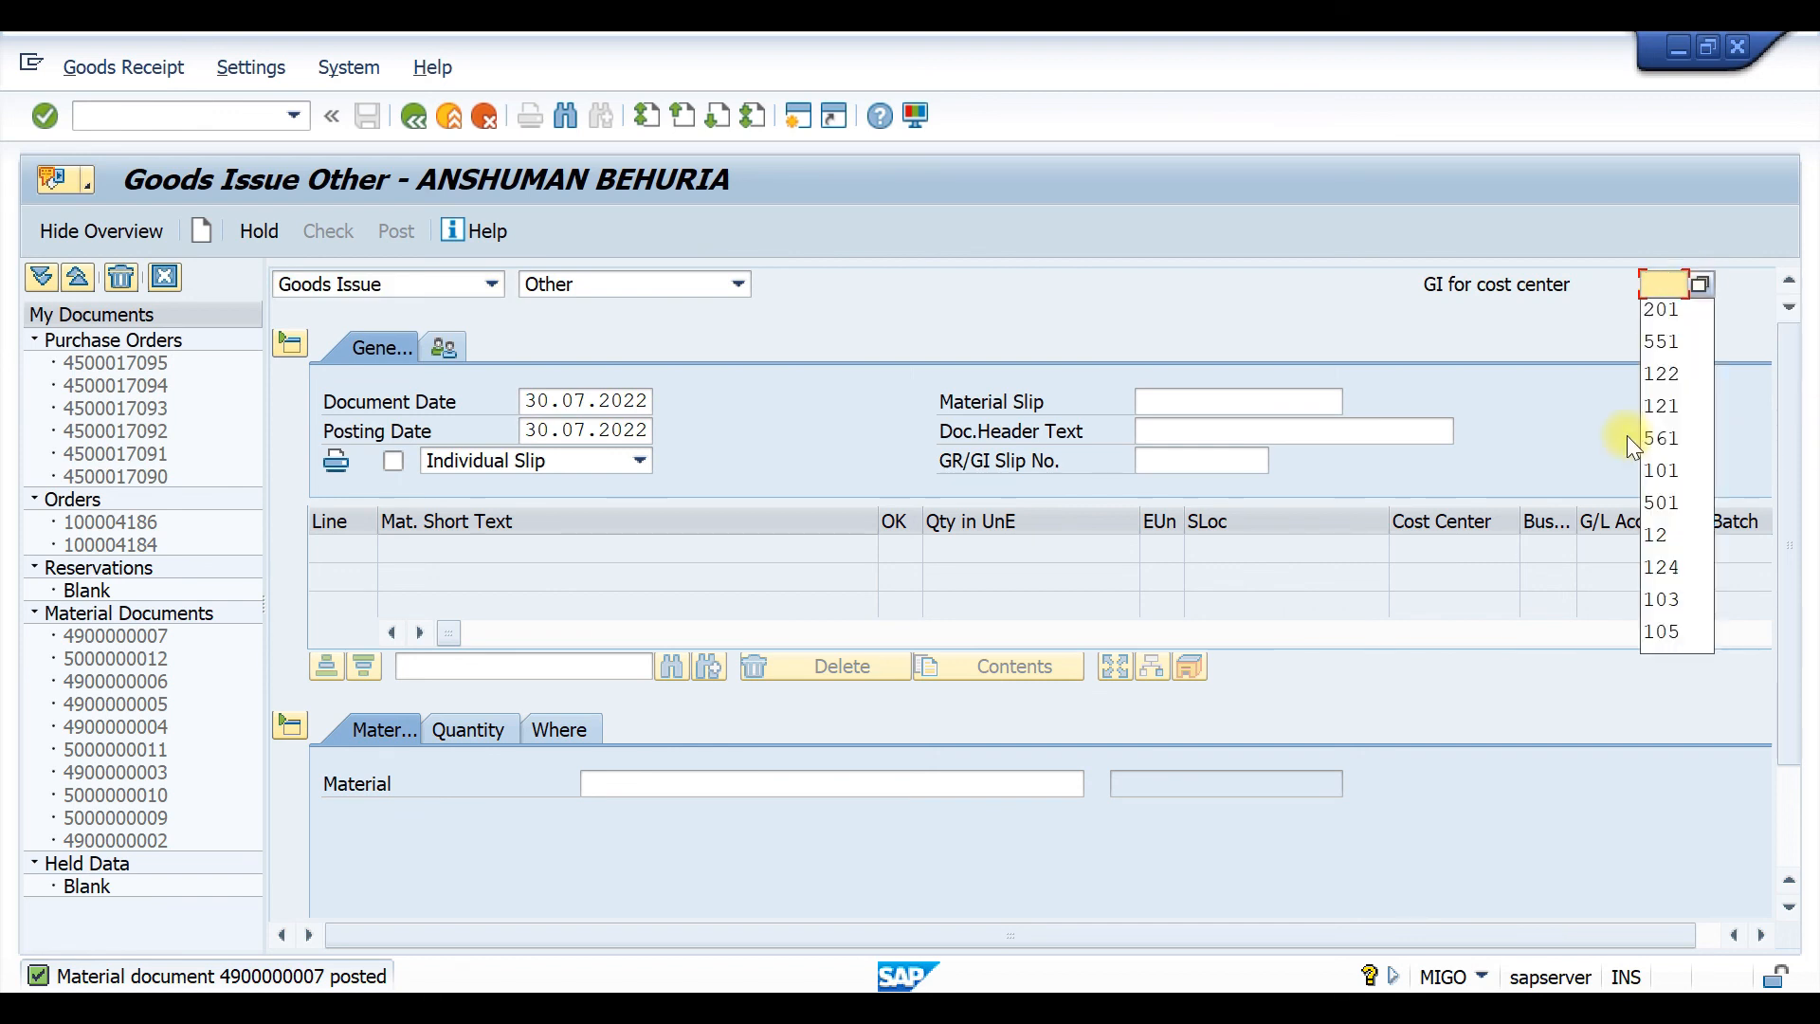
pyautogui.write('551')
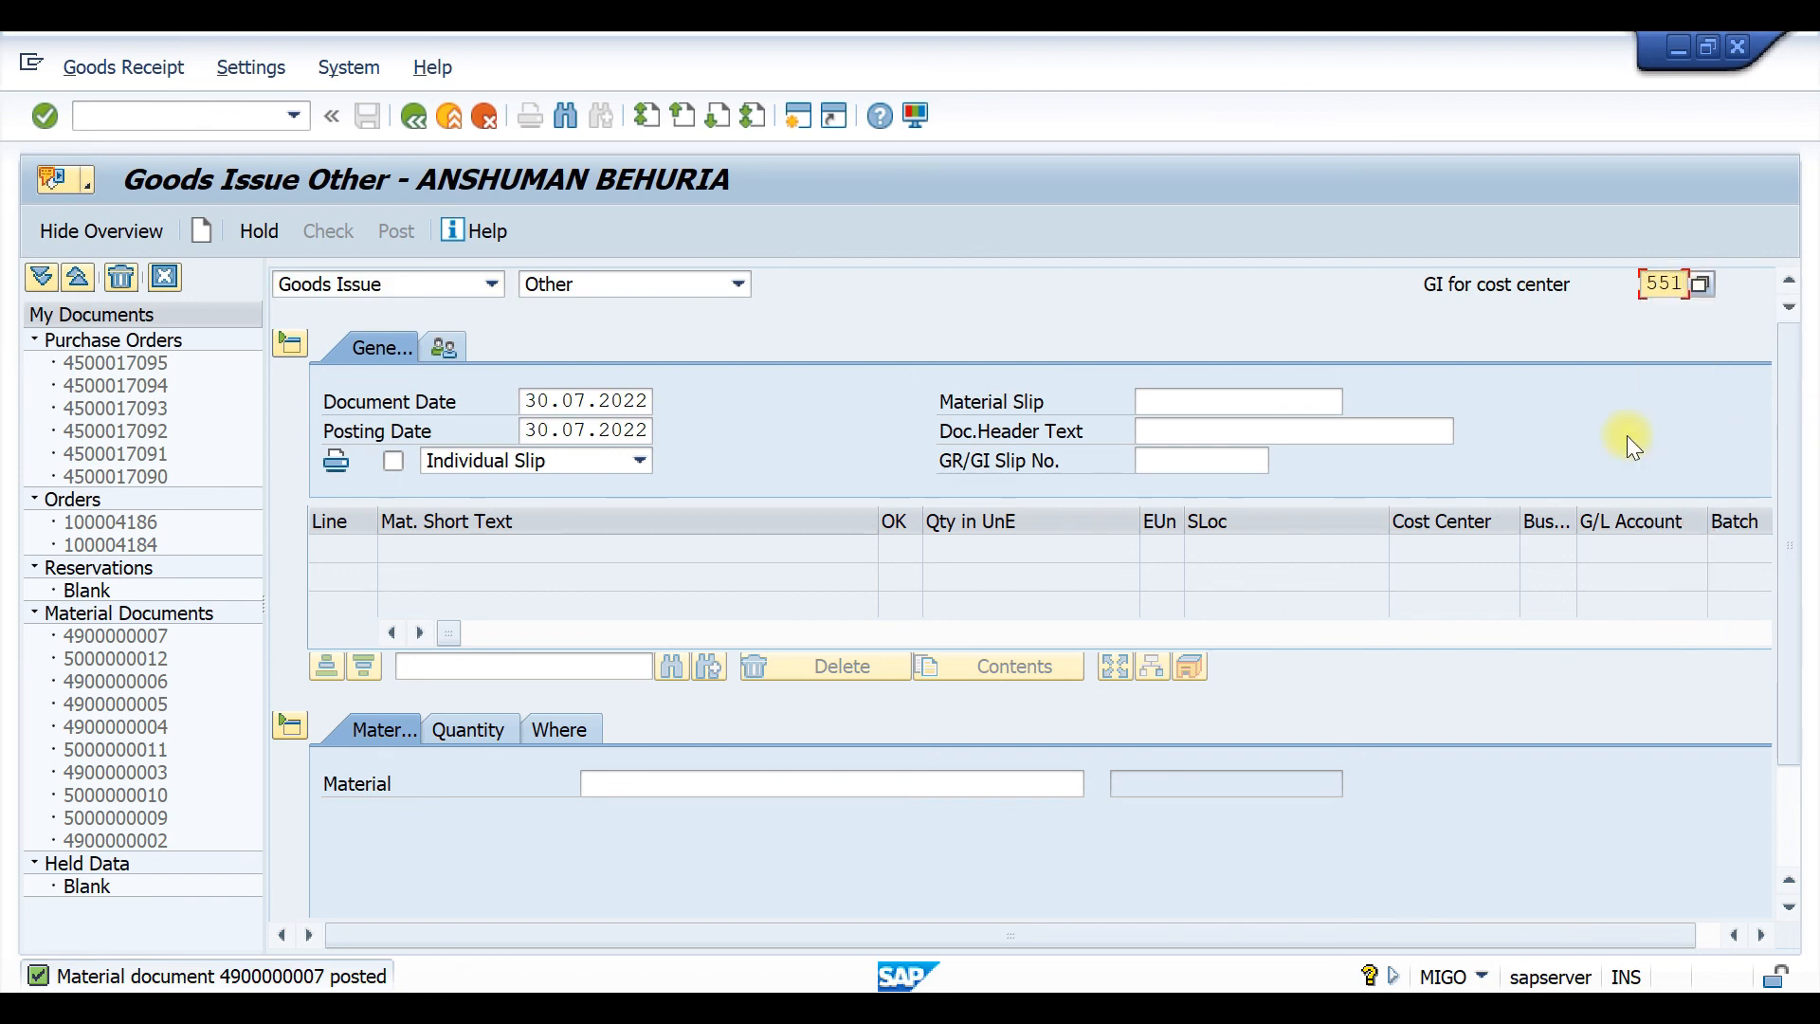
pyautogui.press('Return')
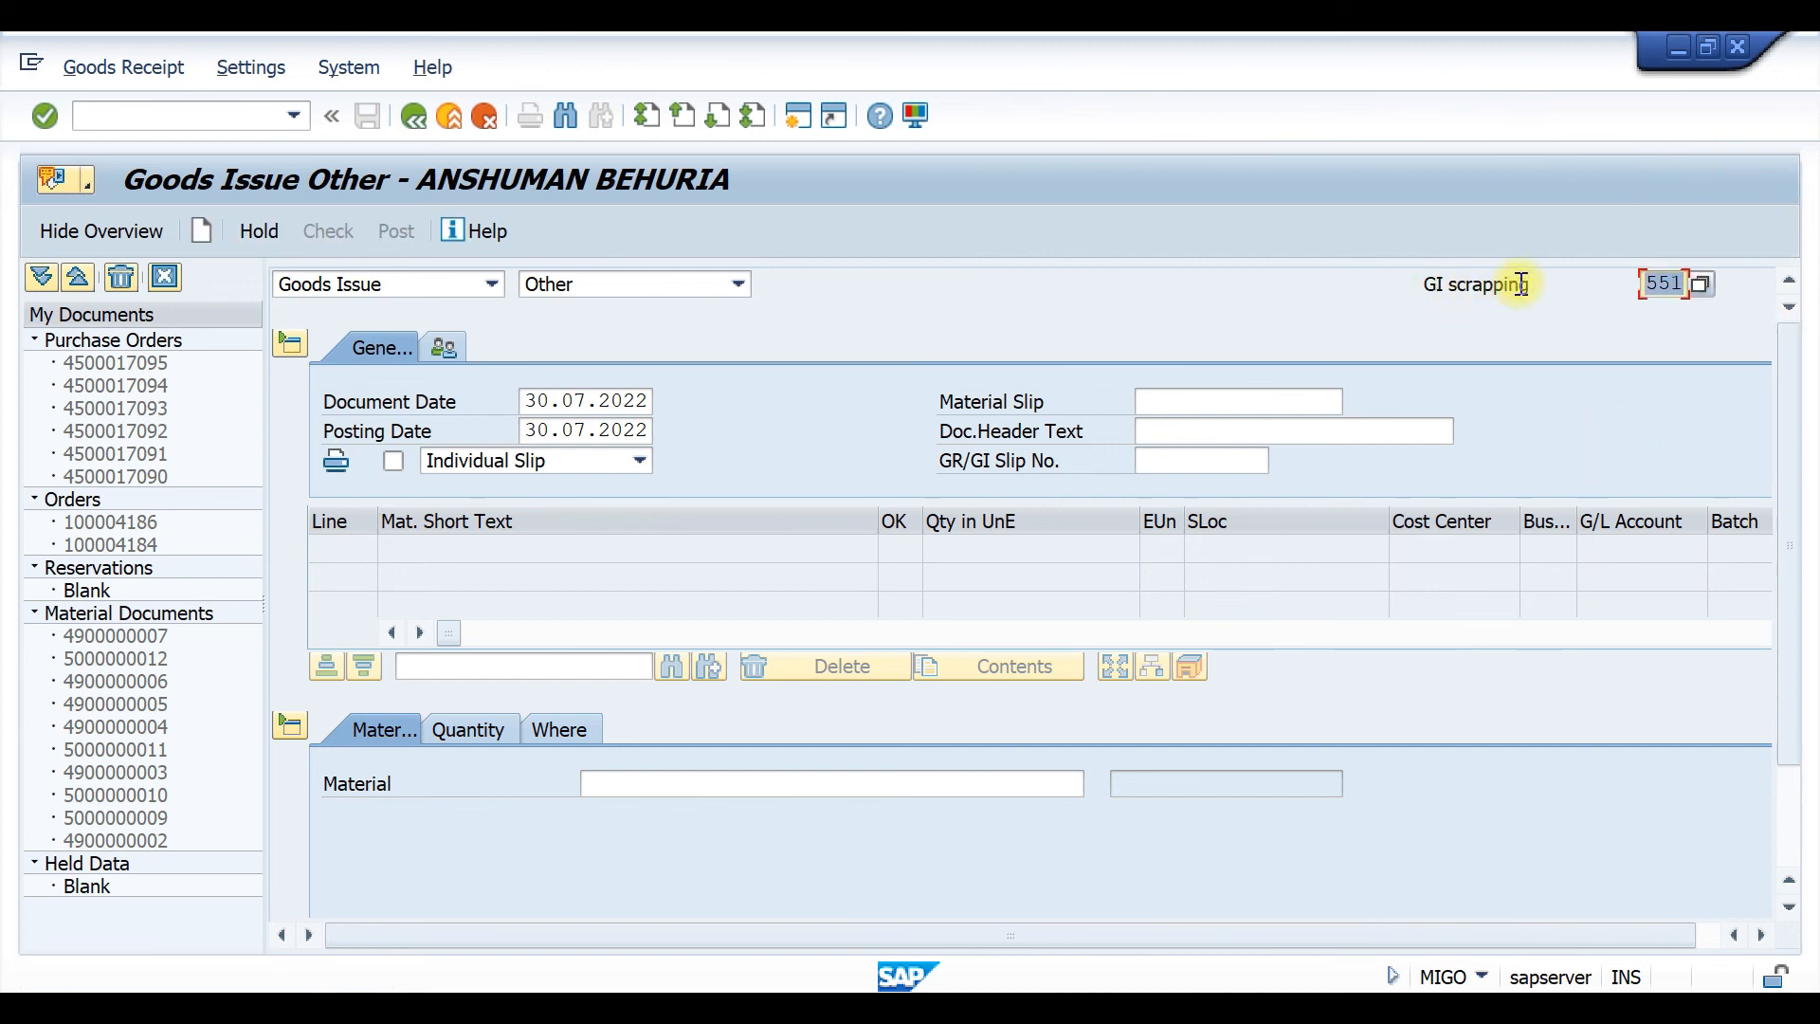
# Enter material 200000010 with a quantity of 10 for the scrapping goods issue.
pyautogui.moveTo(1528, 284); pyautogui.dragTo(1417, 284)
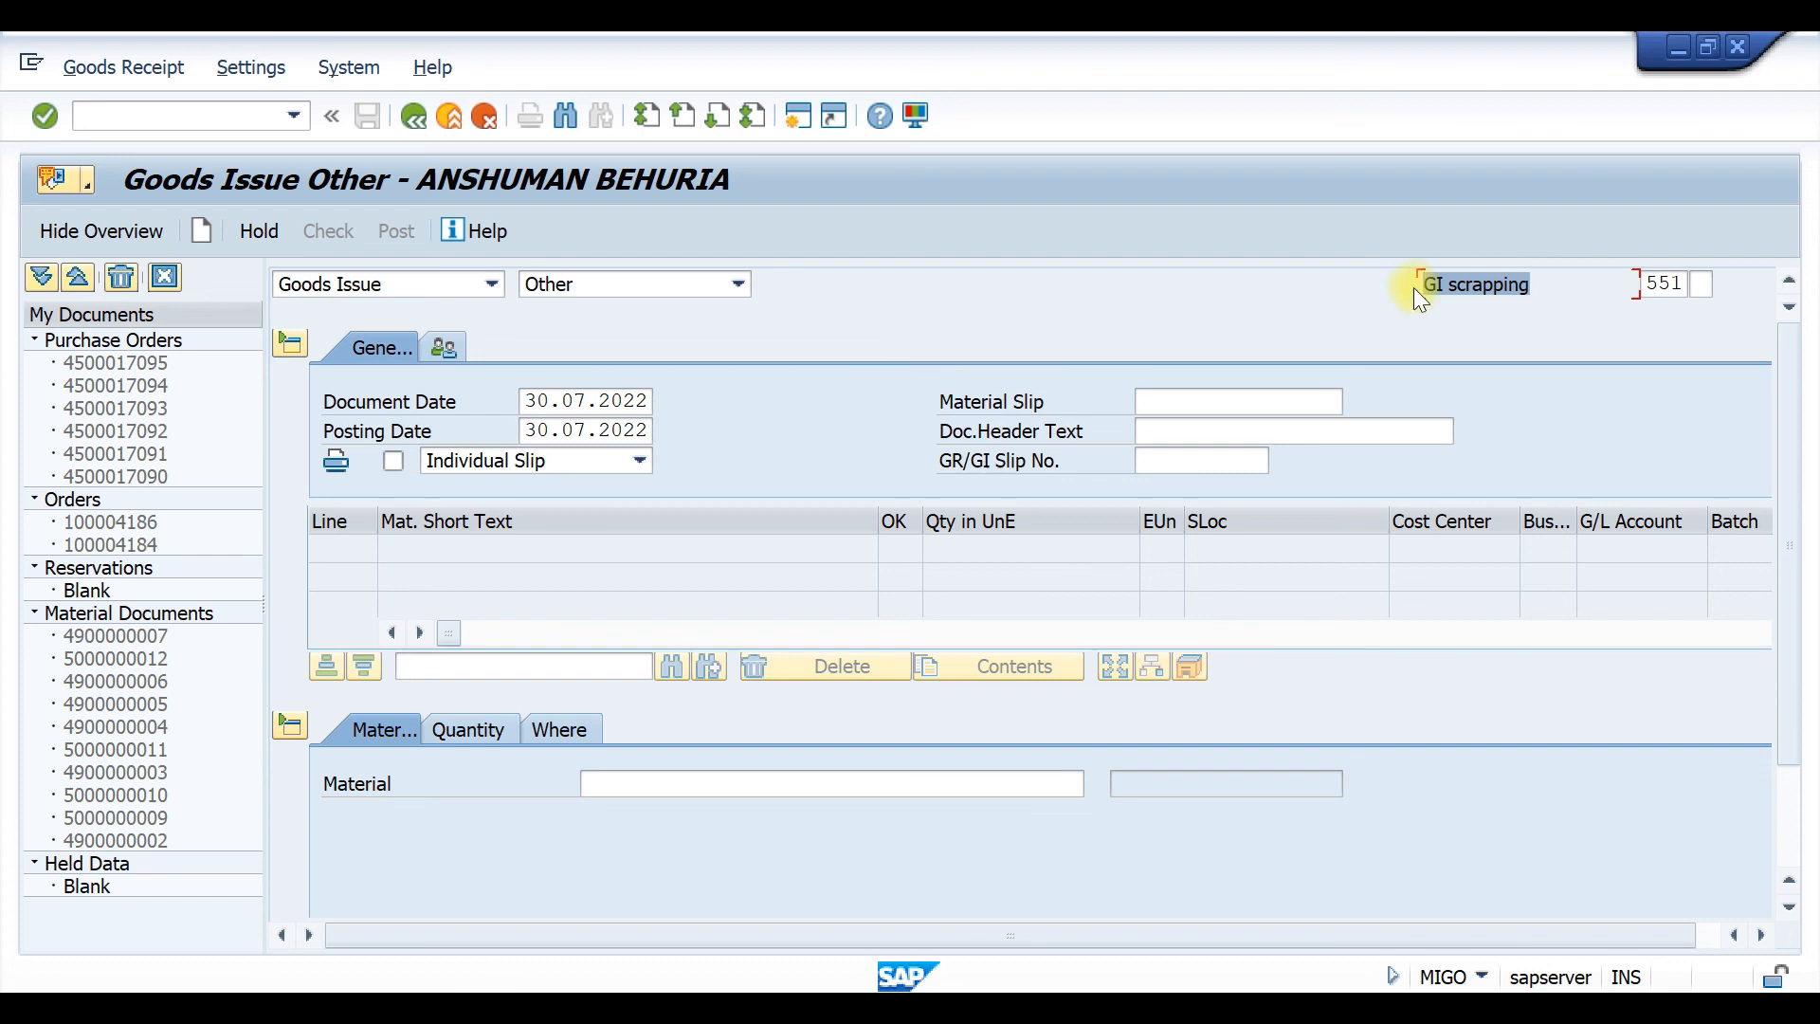
pyautogui.click(616, 783)
pyautogui.click(616, 809)
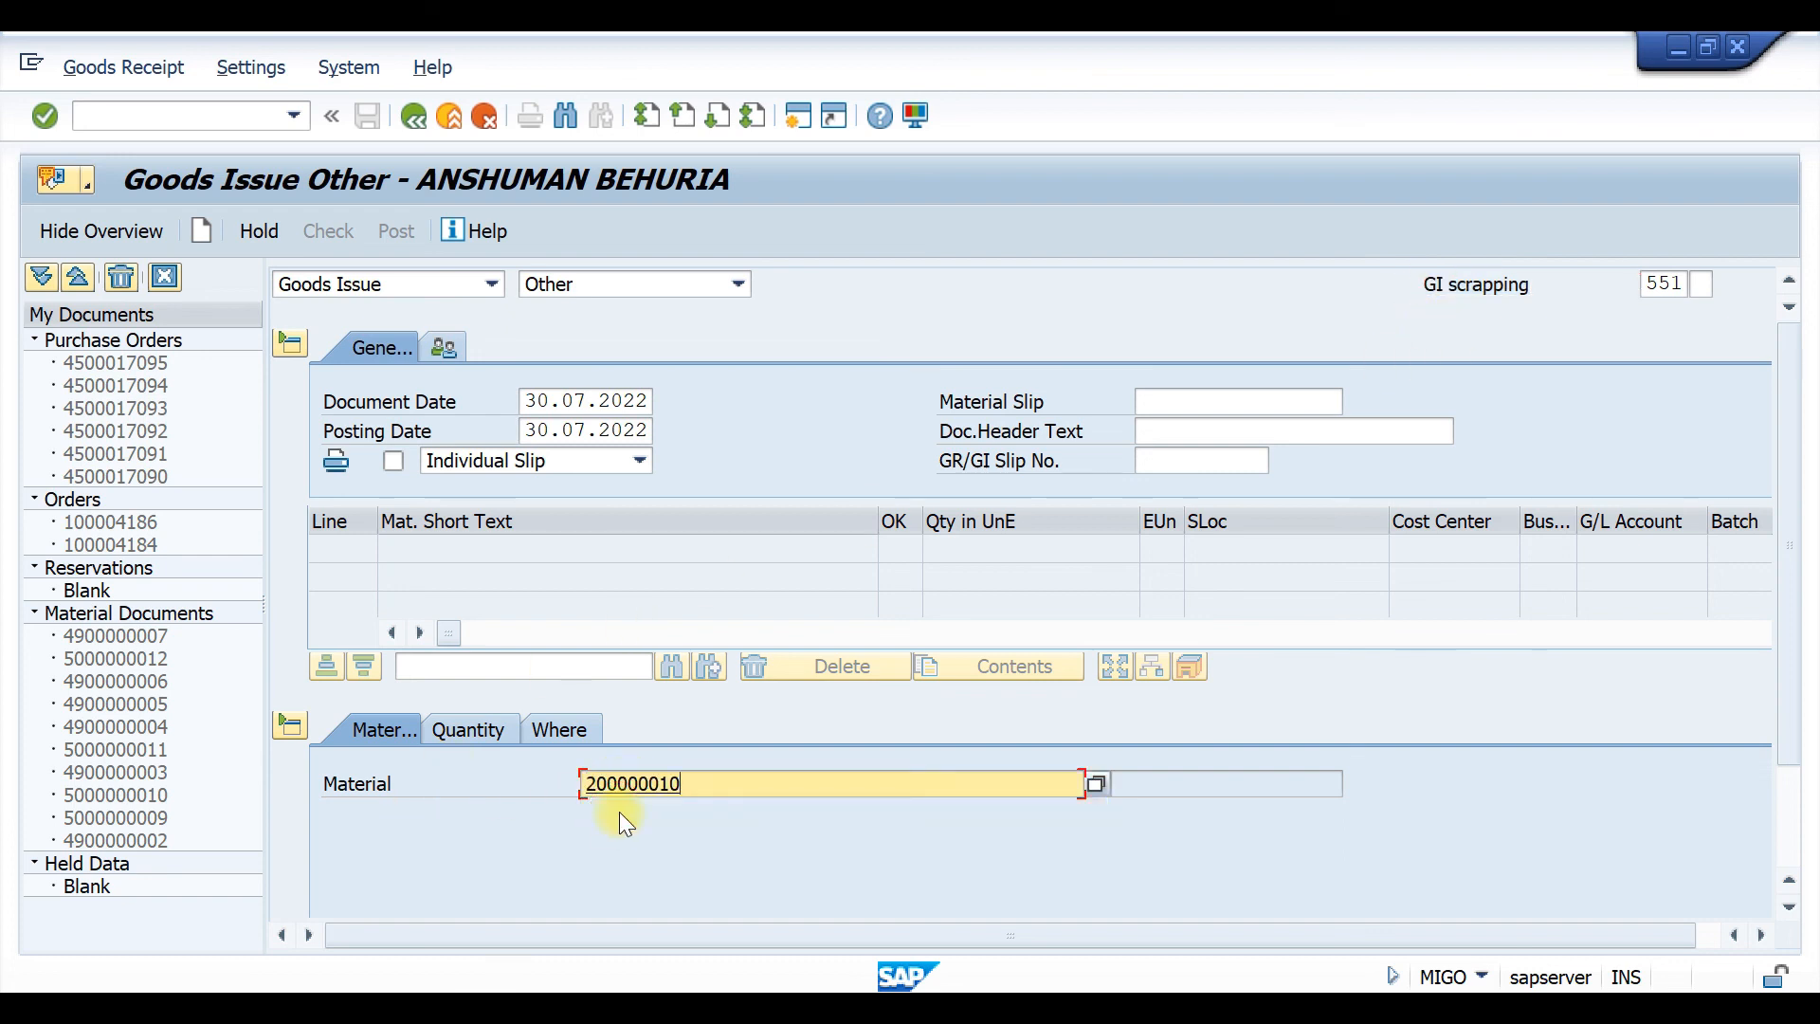
pyautogui.press('Return')
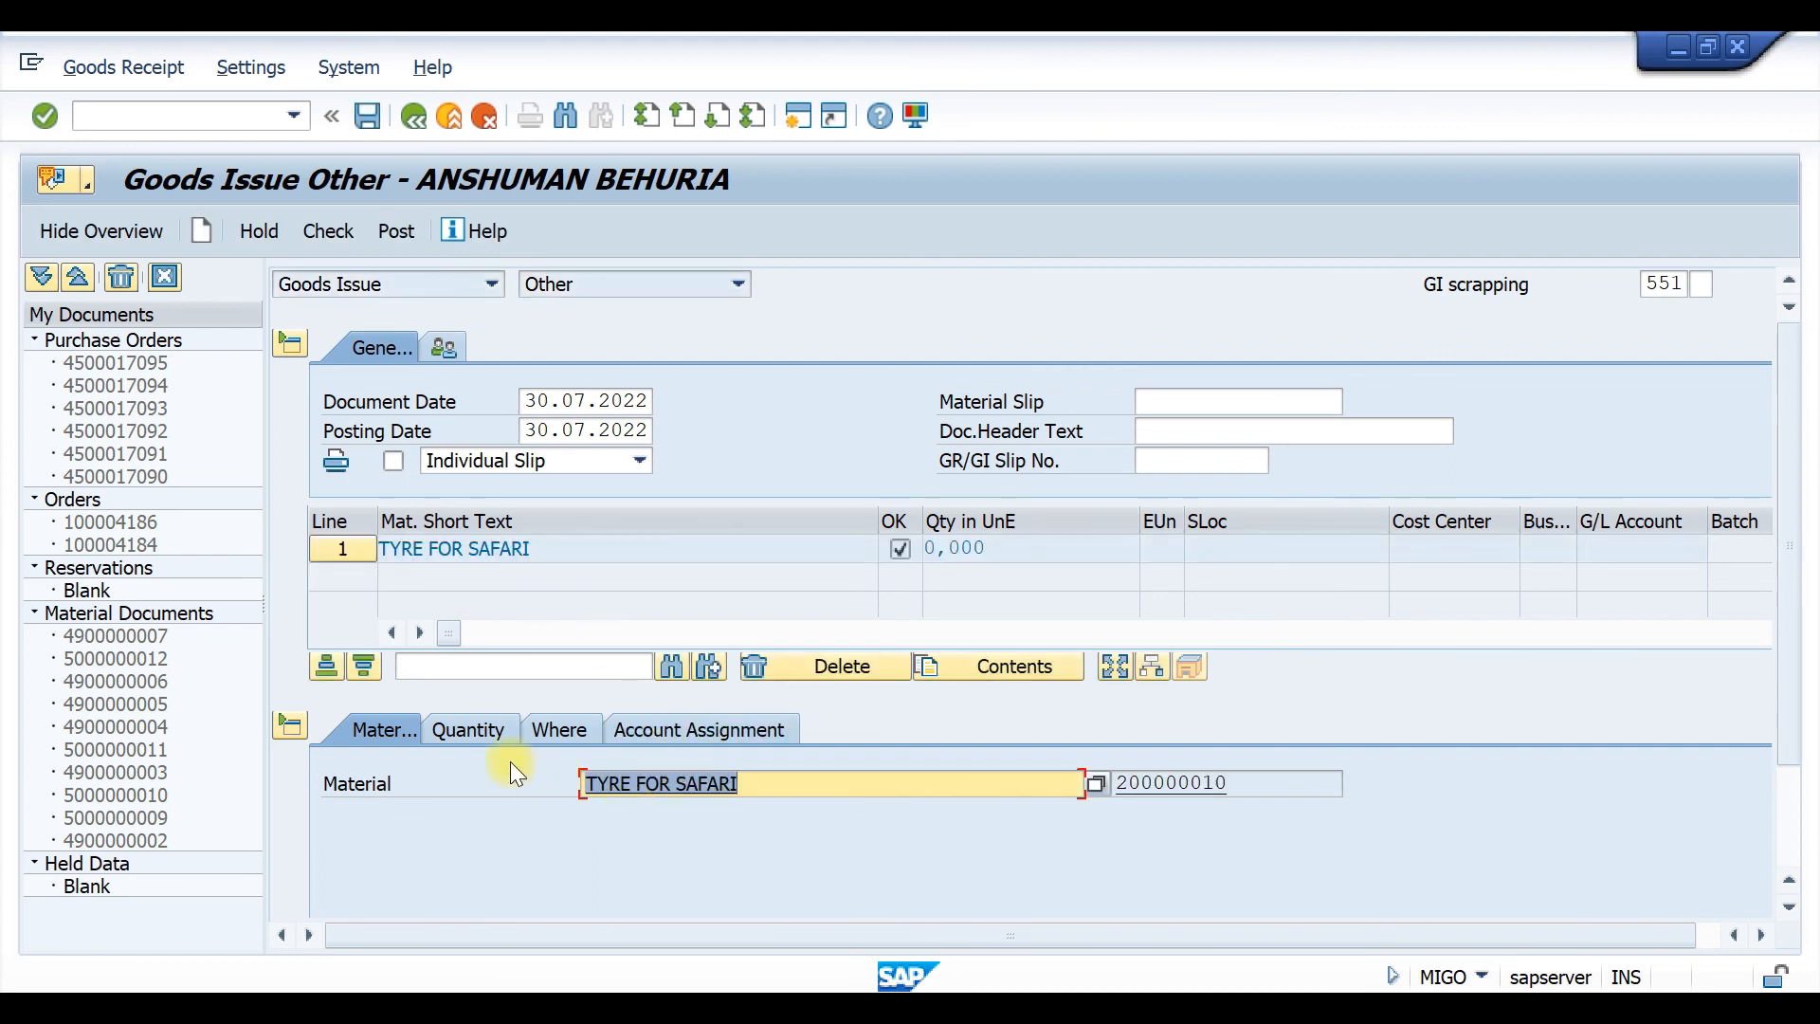
pyautogui.click(457, 730)
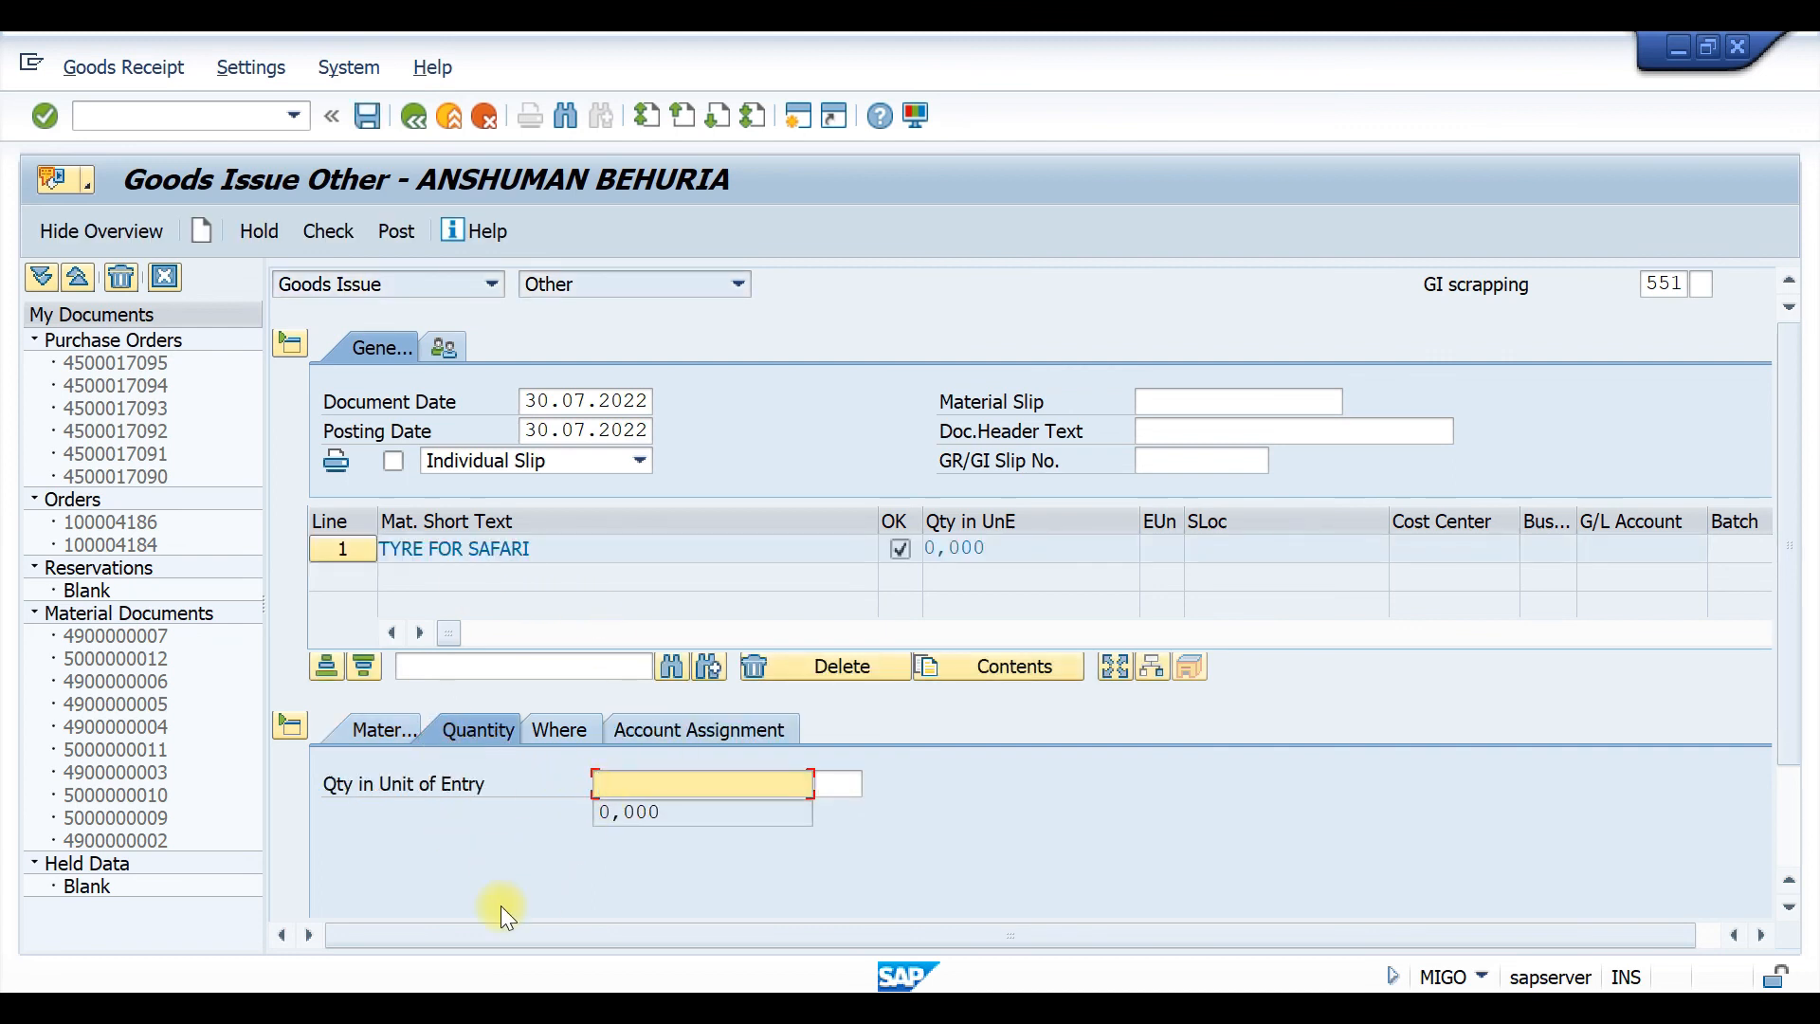
pyautogui.write('10')
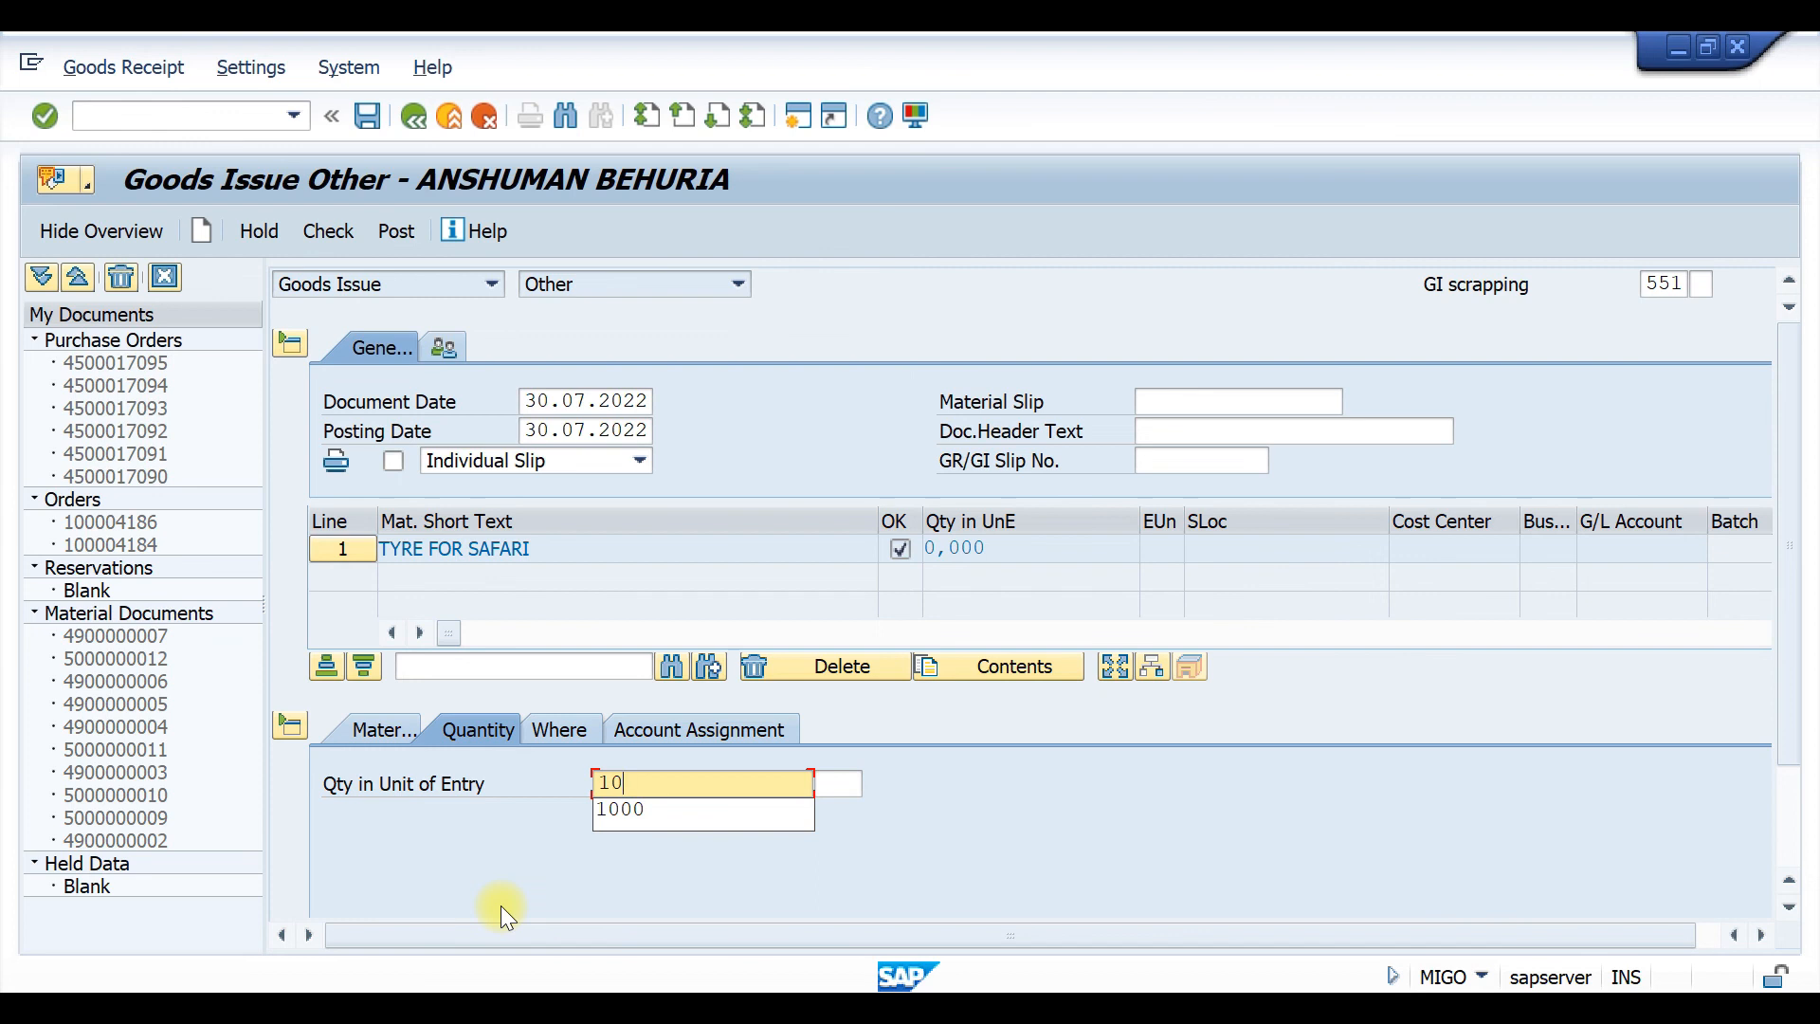
pyautogui.press('Return')
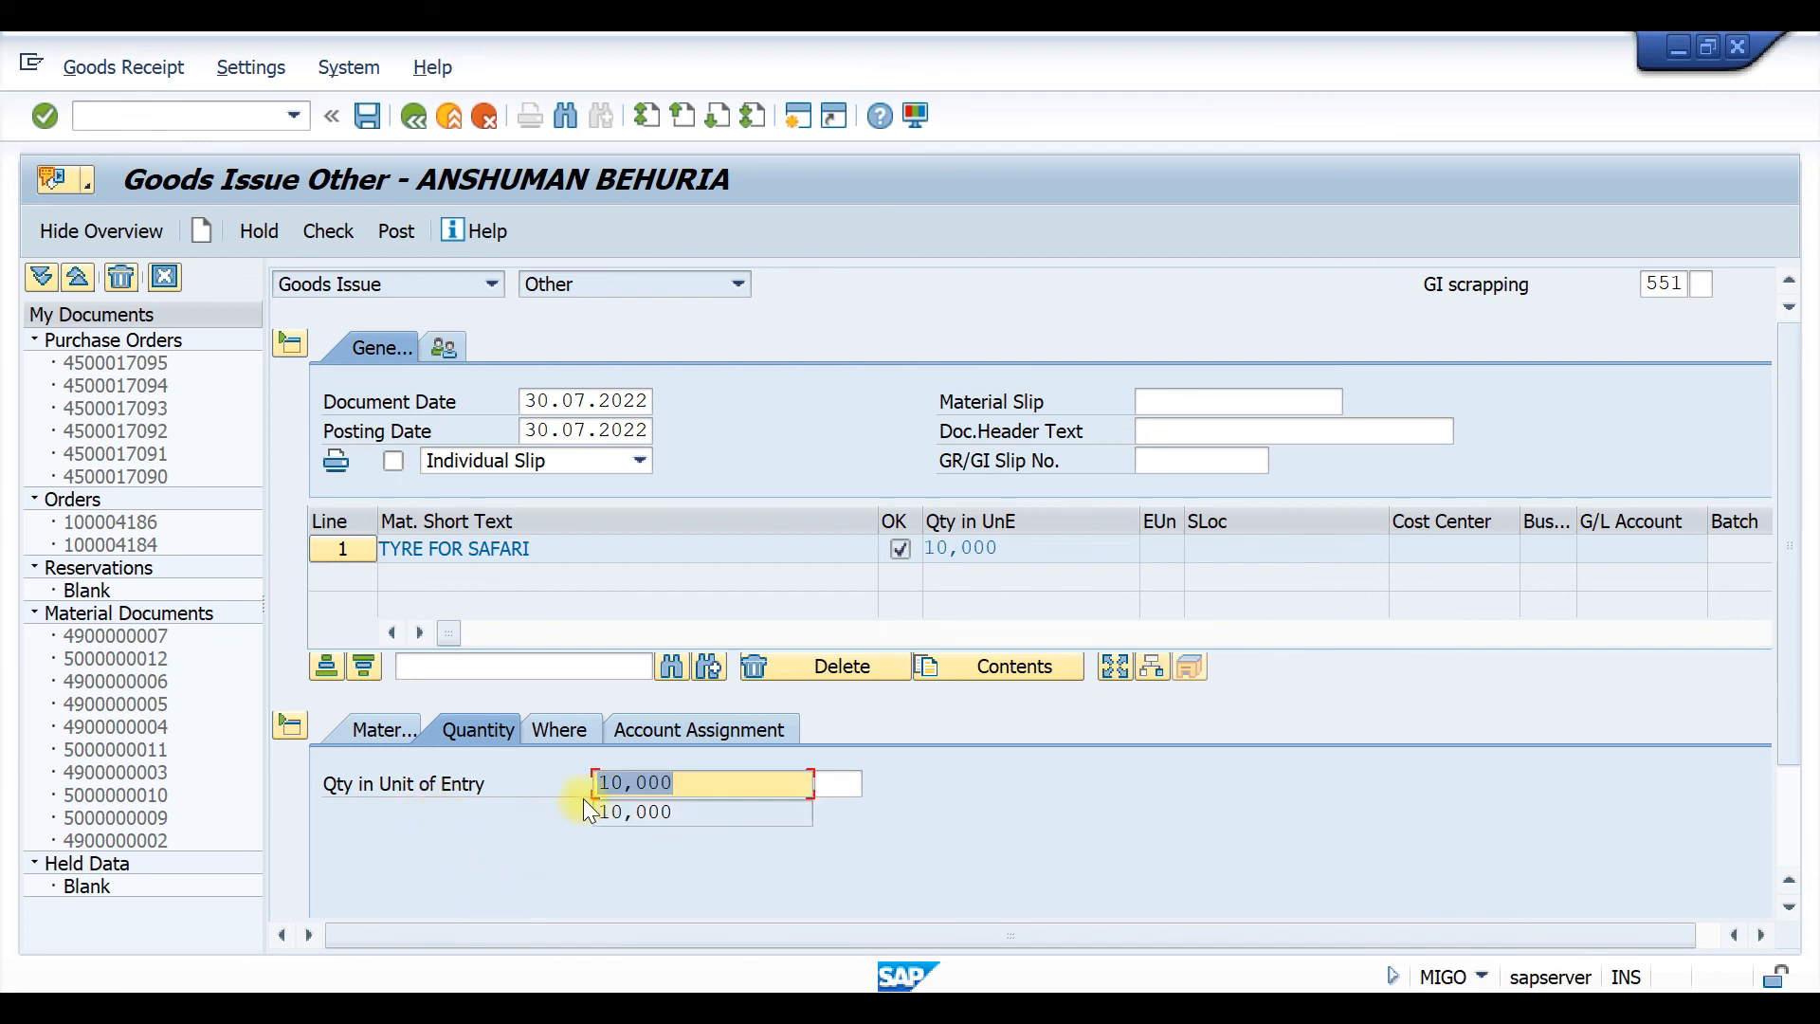
# Set the scrapped tyre item's plant to T110 and its storage location to T001.
pyautogui.click(559, 744)
pyautogui.click(618, 842)
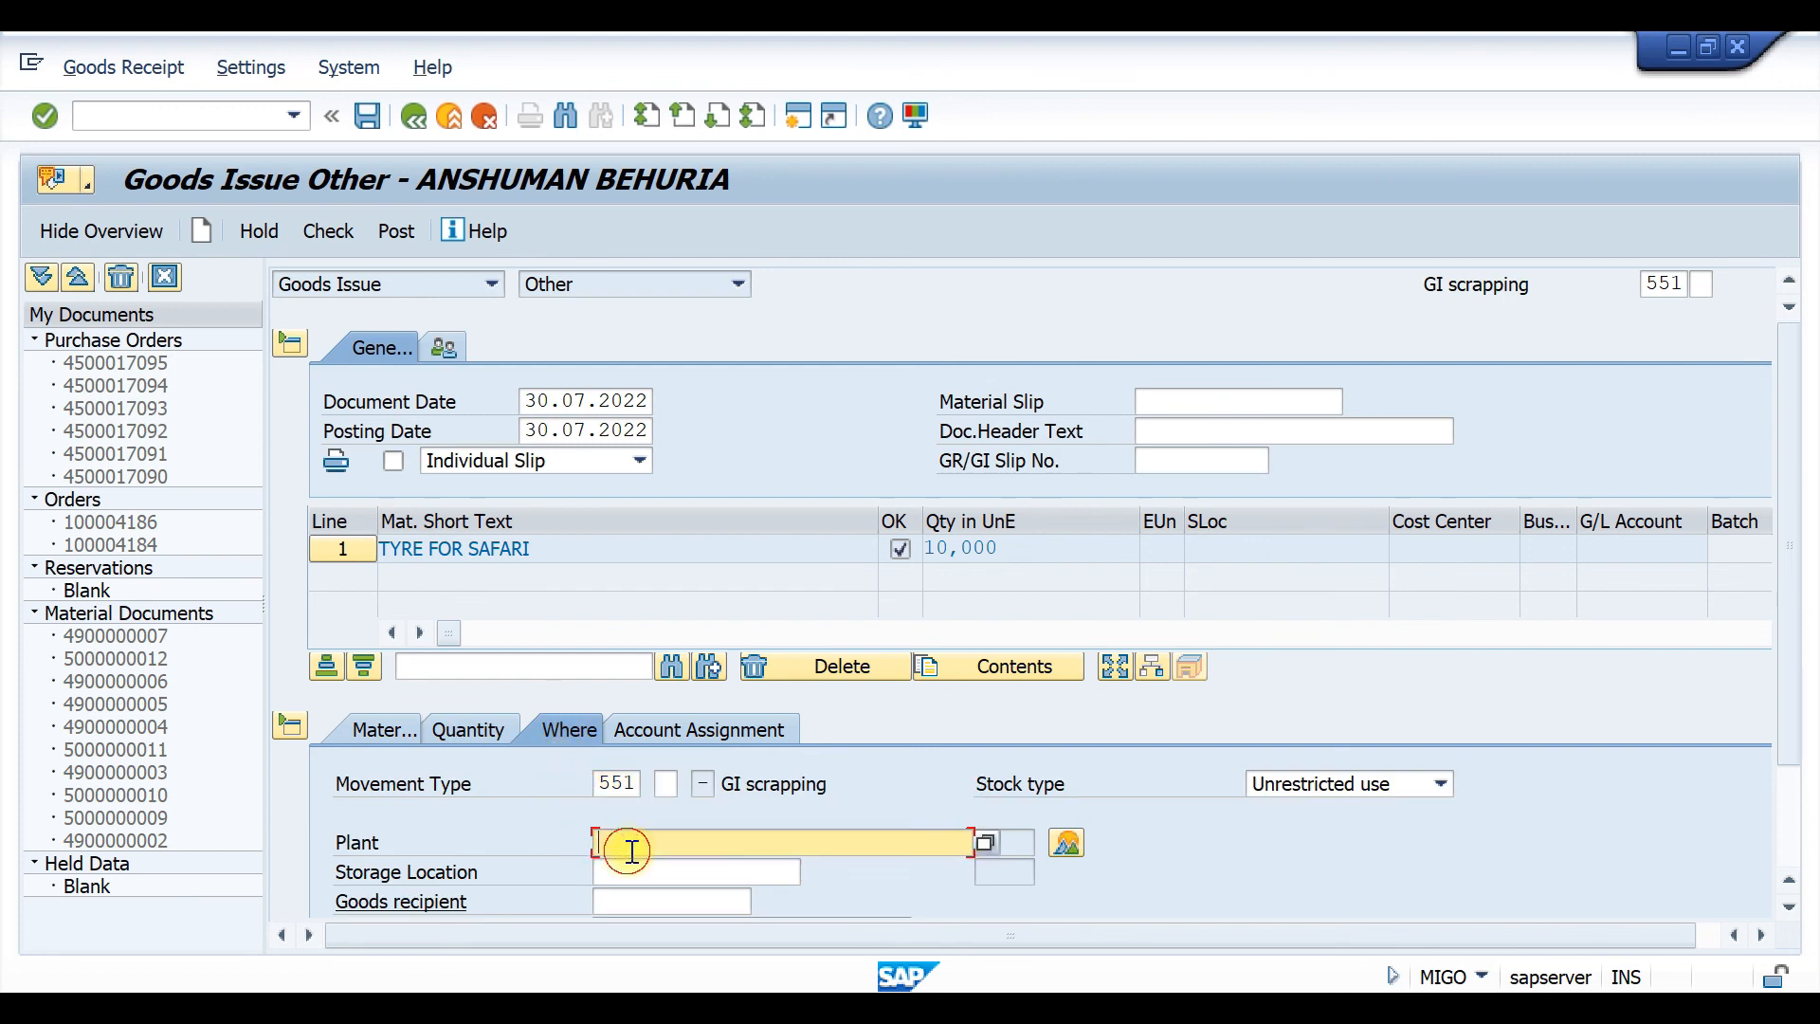
pyautogui.click(629, 866)
pyautogui.click(625, 871)
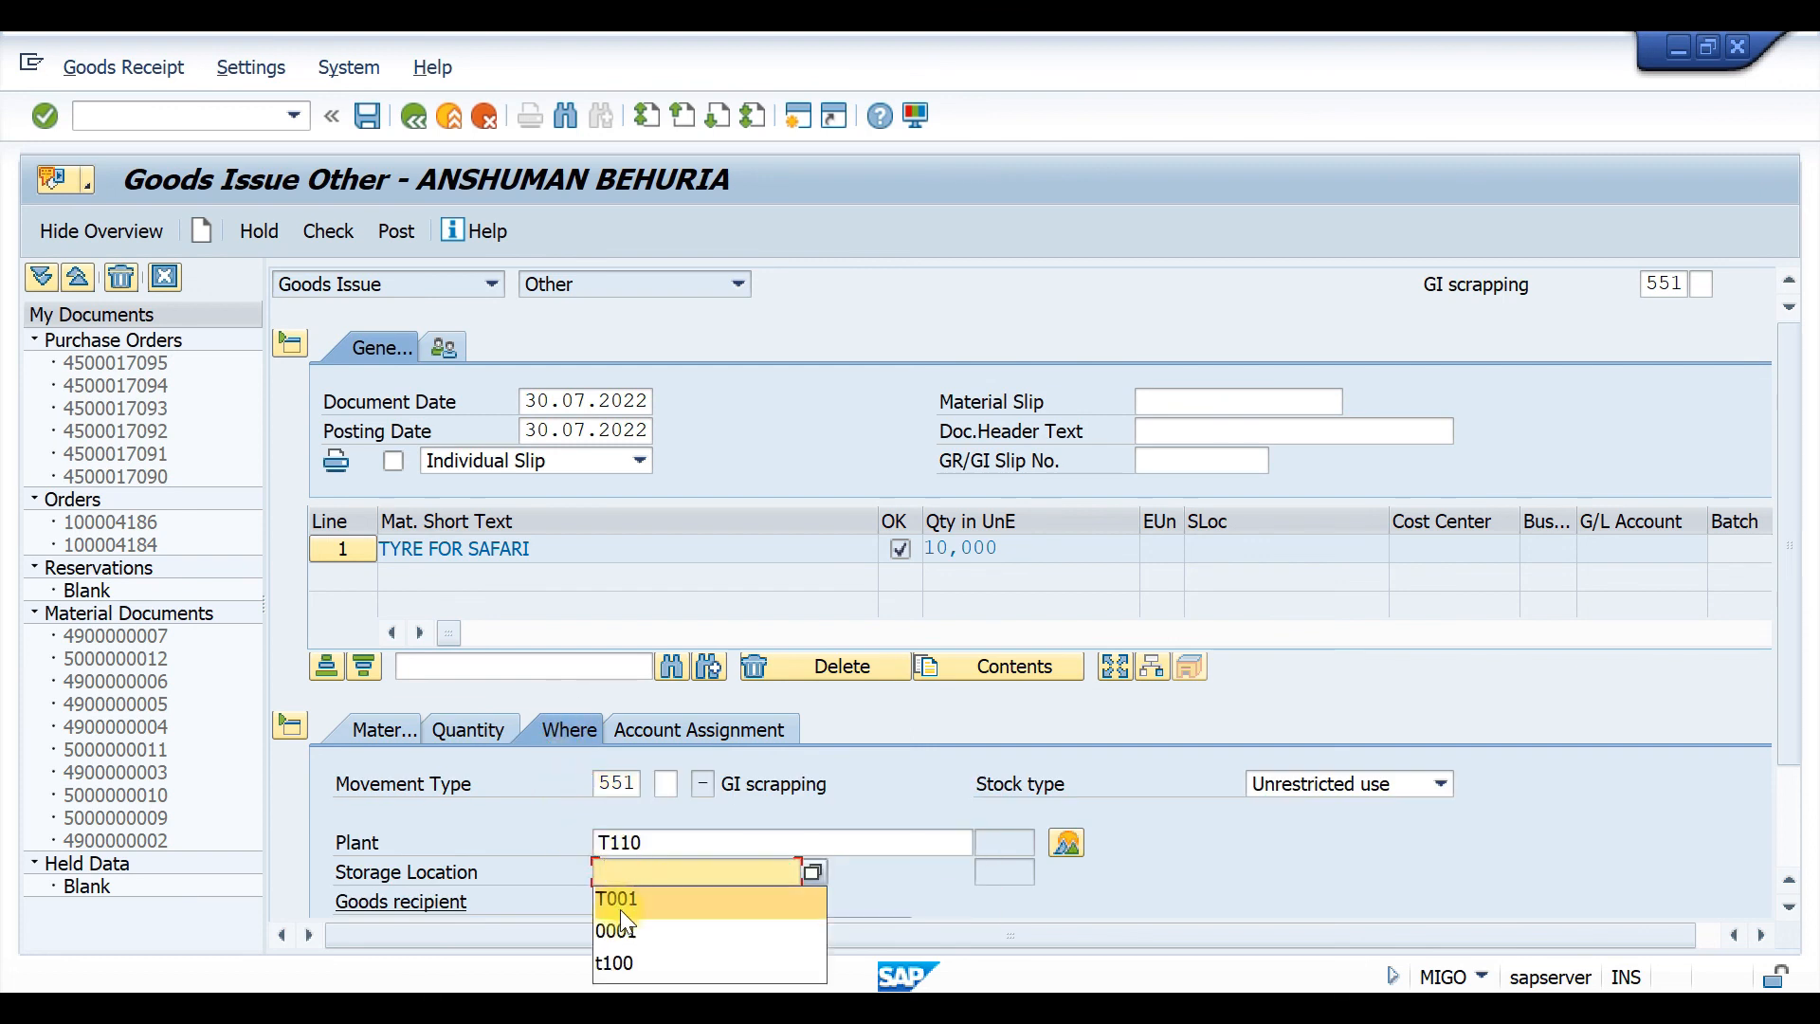
pyautogui.click(616, 900)
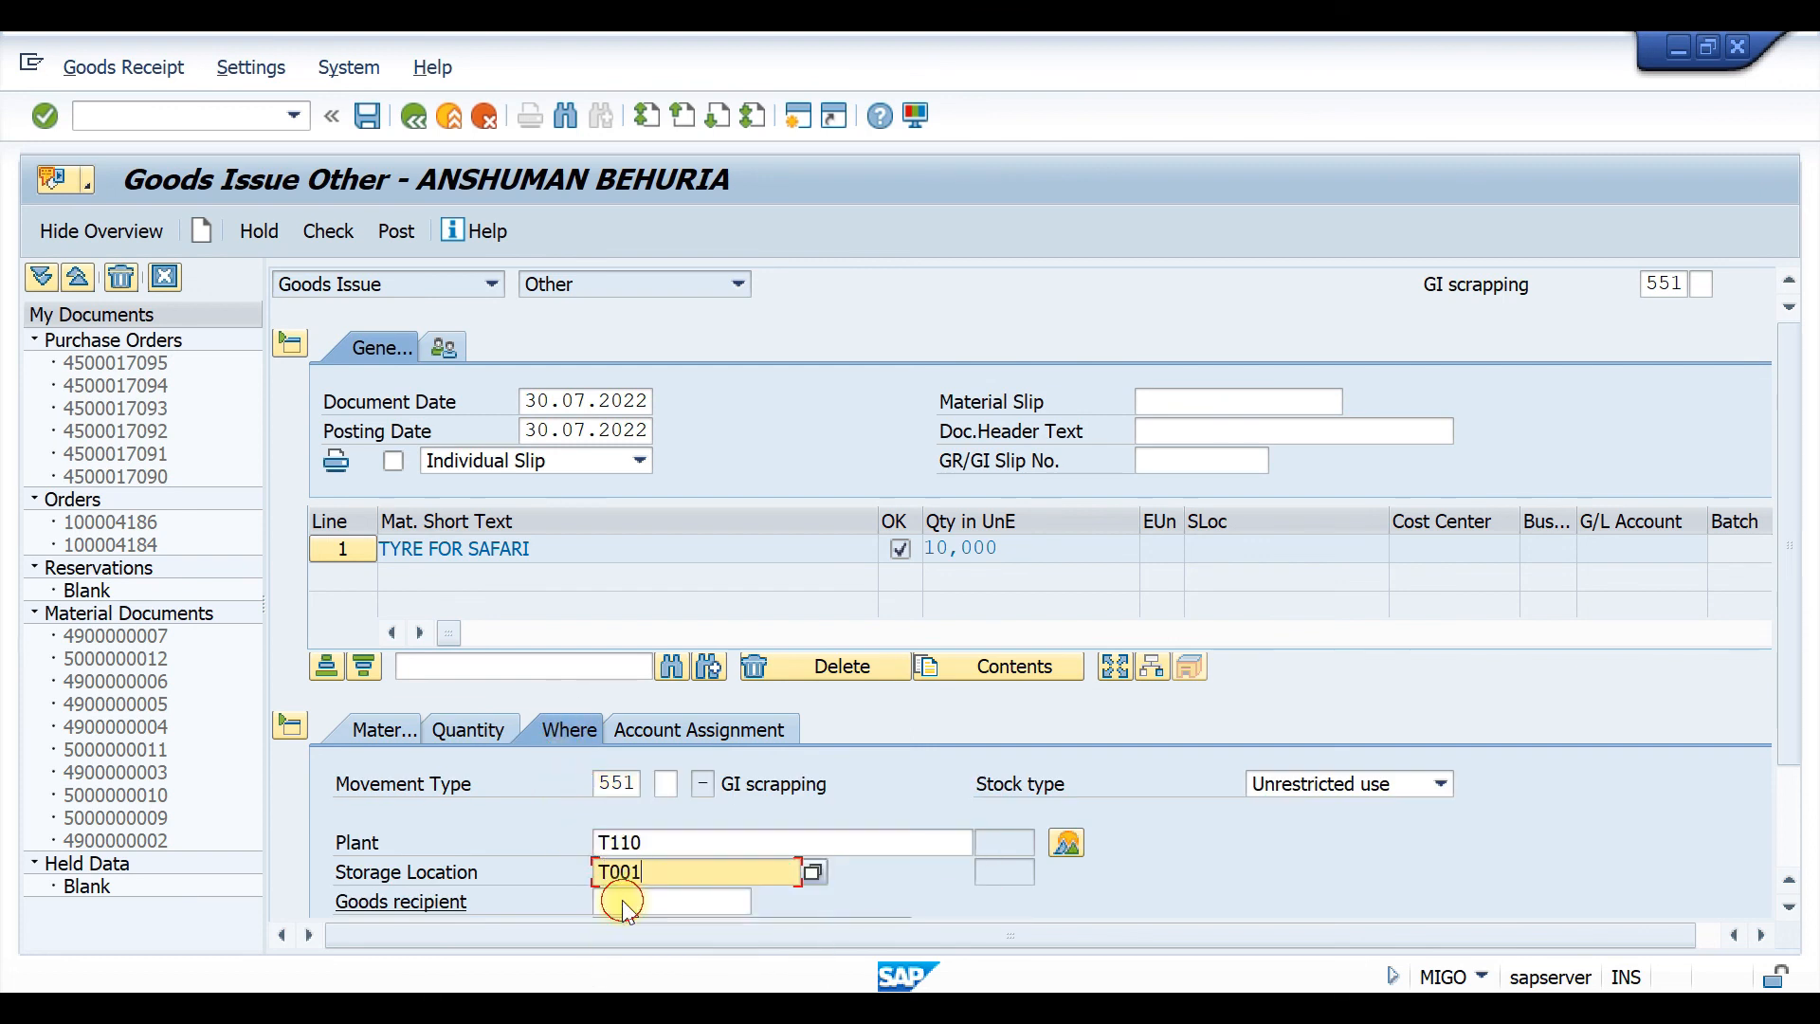
# Assign the scrapping of the tyres to cost center T100.
pyautogui.click(728, 725)
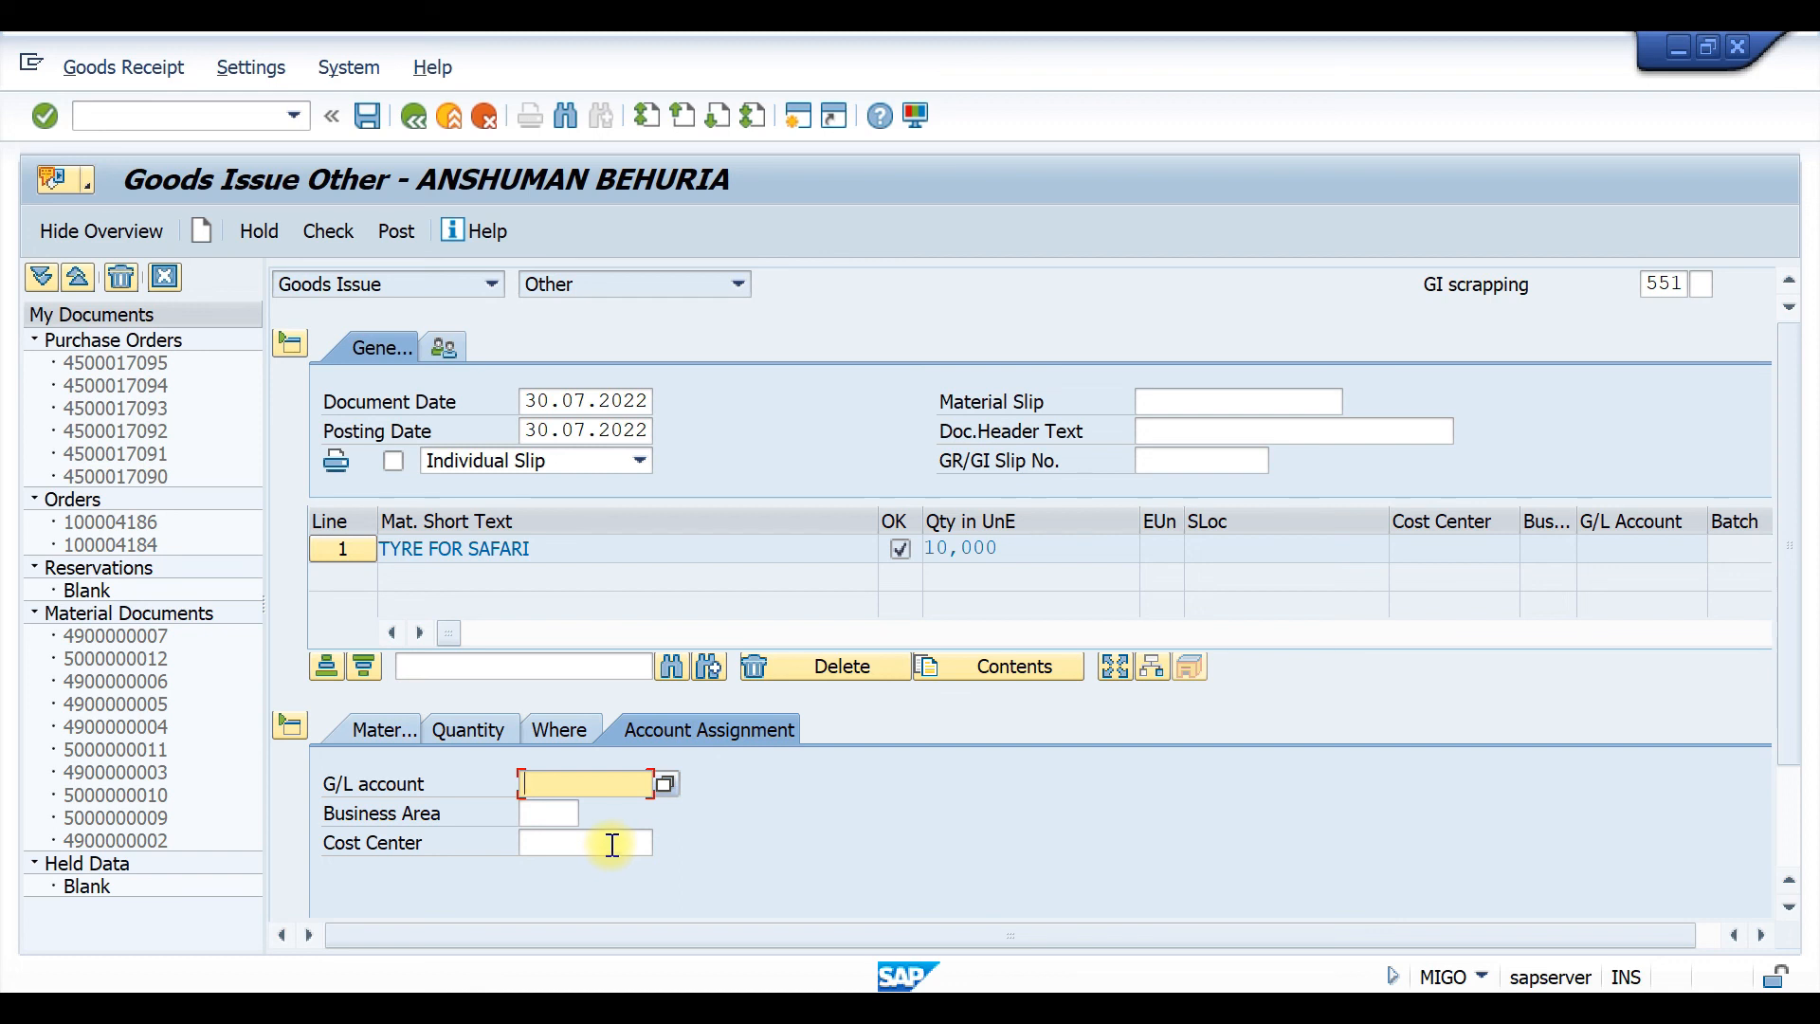
pyautogui.click(581, 841)
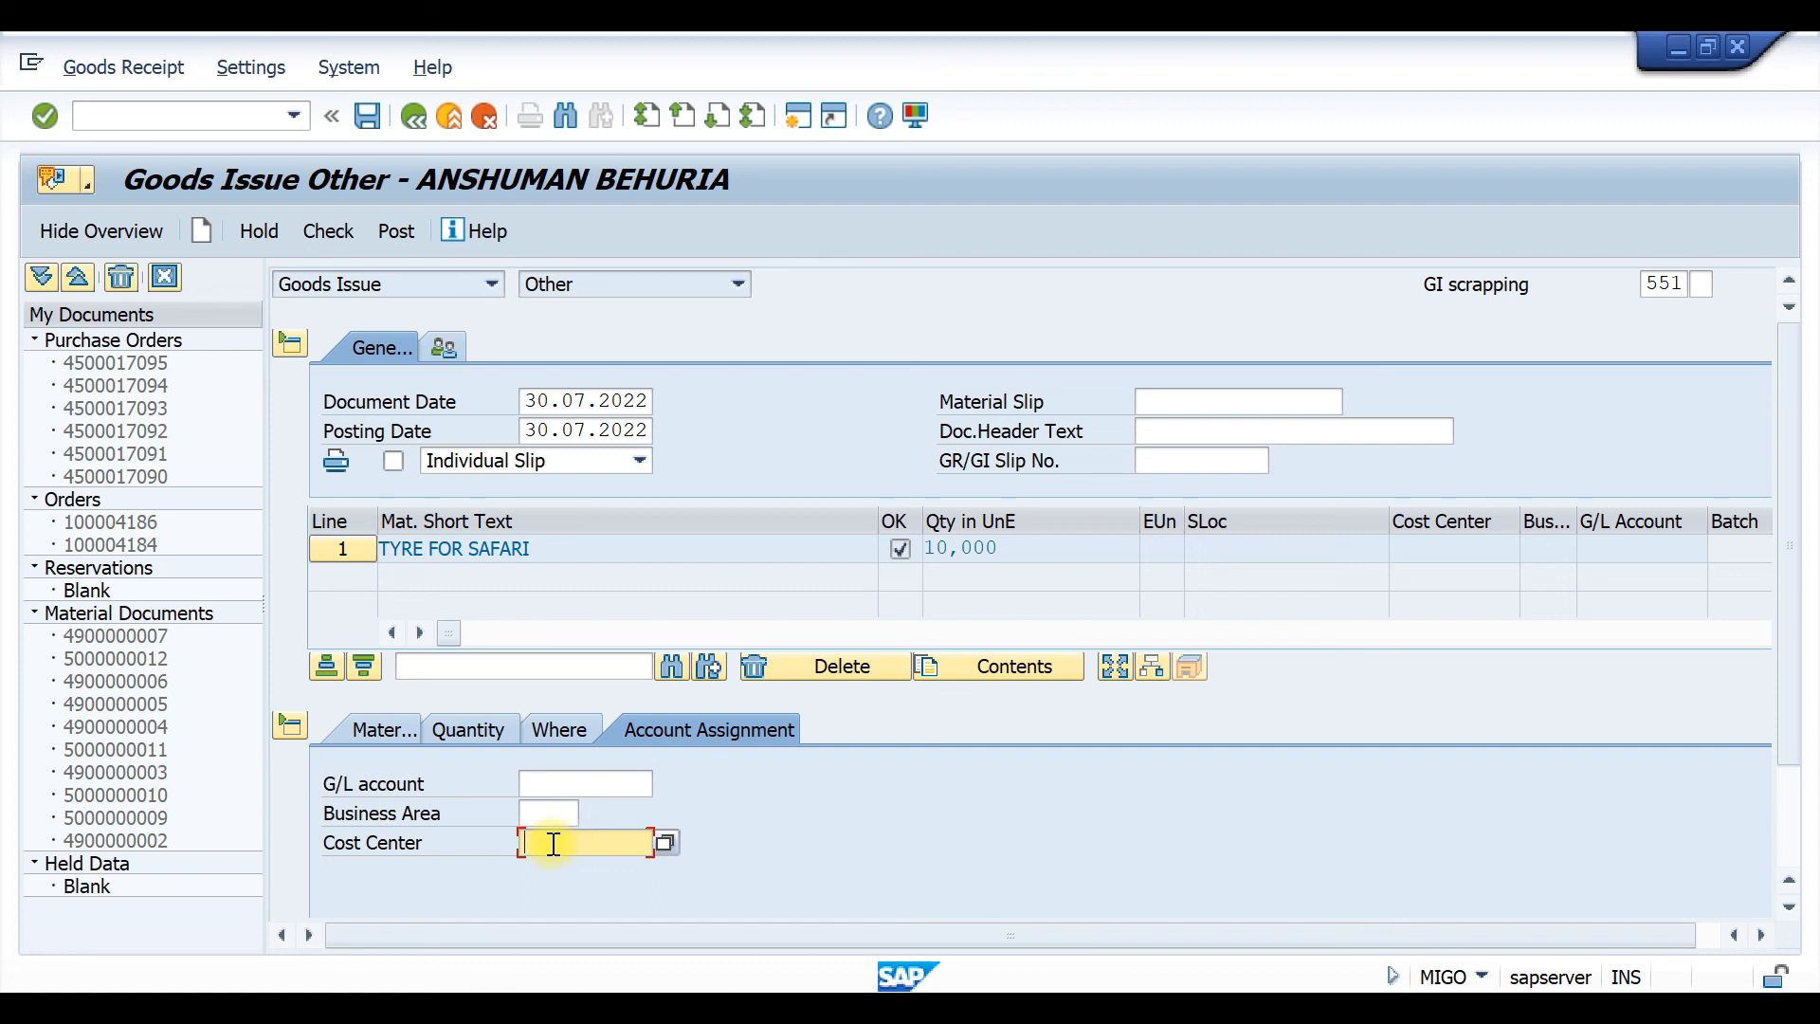
pyautogui.click(547, 842)
pyautogui.click(569, 869)
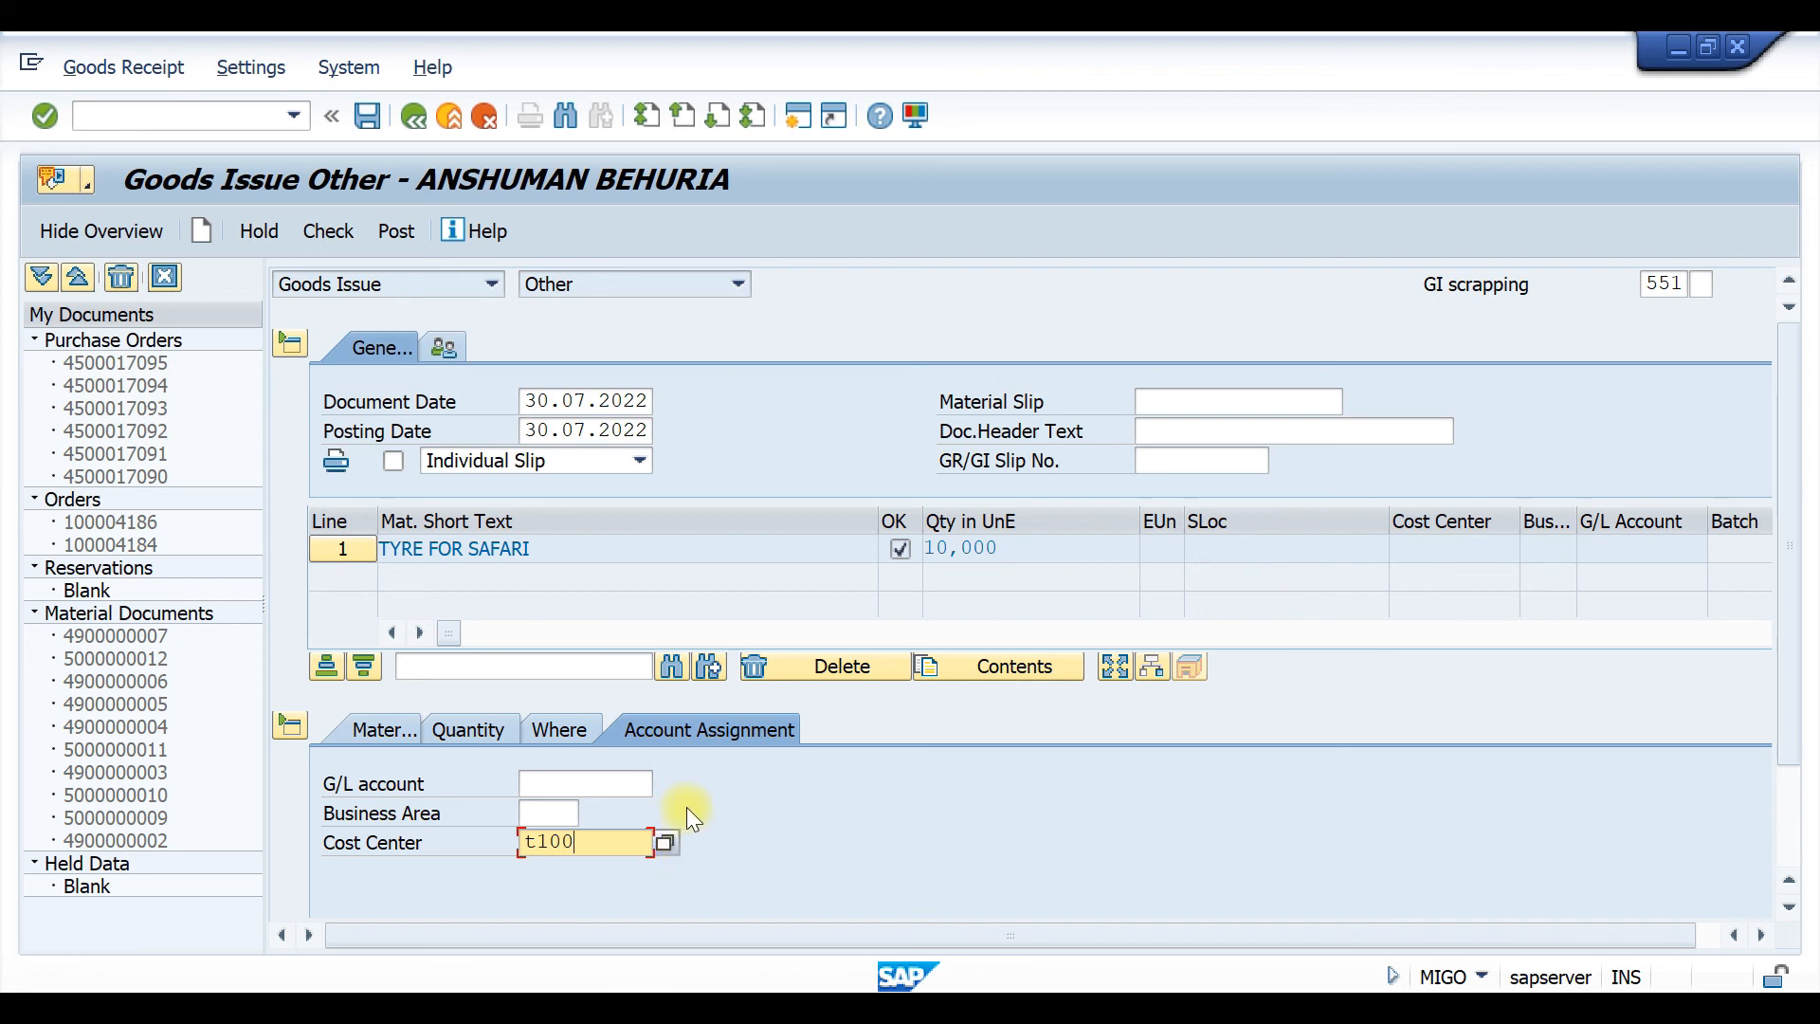
pyautogui.press('Return')
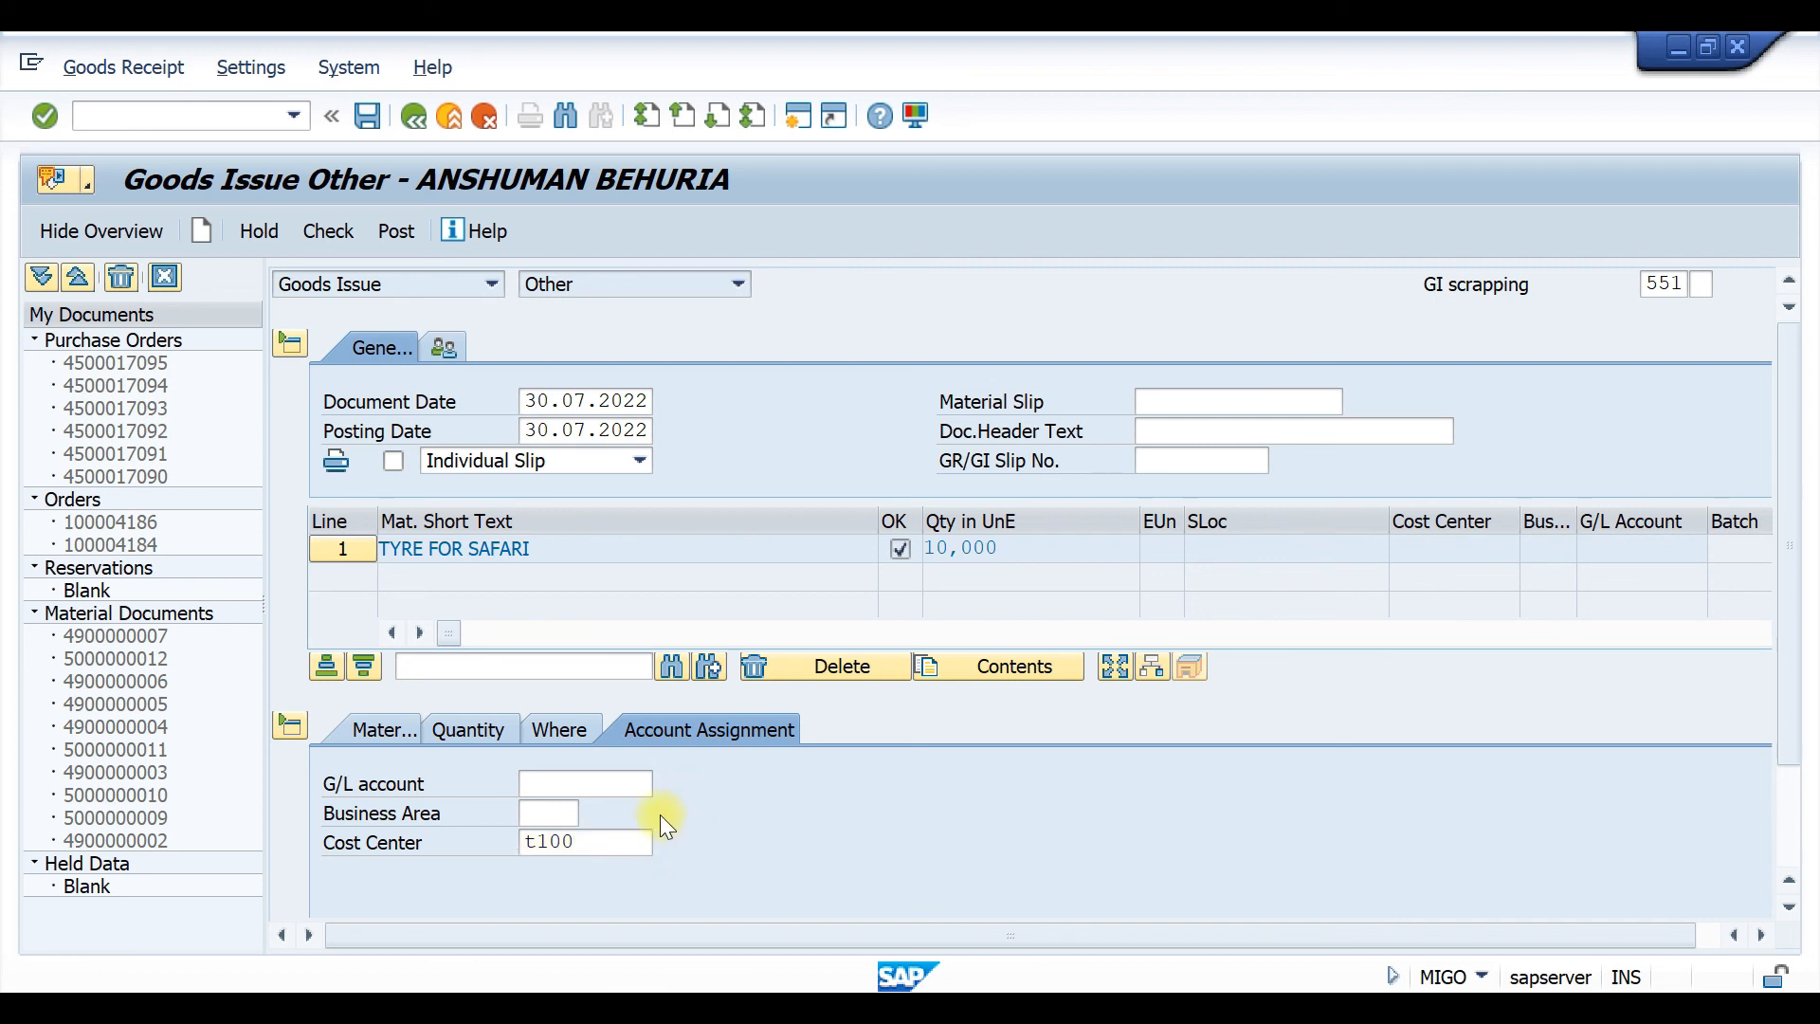
pyautogui.scroll(-1, 760, 773)
pyautogui.scroll(-1, 658, 834)
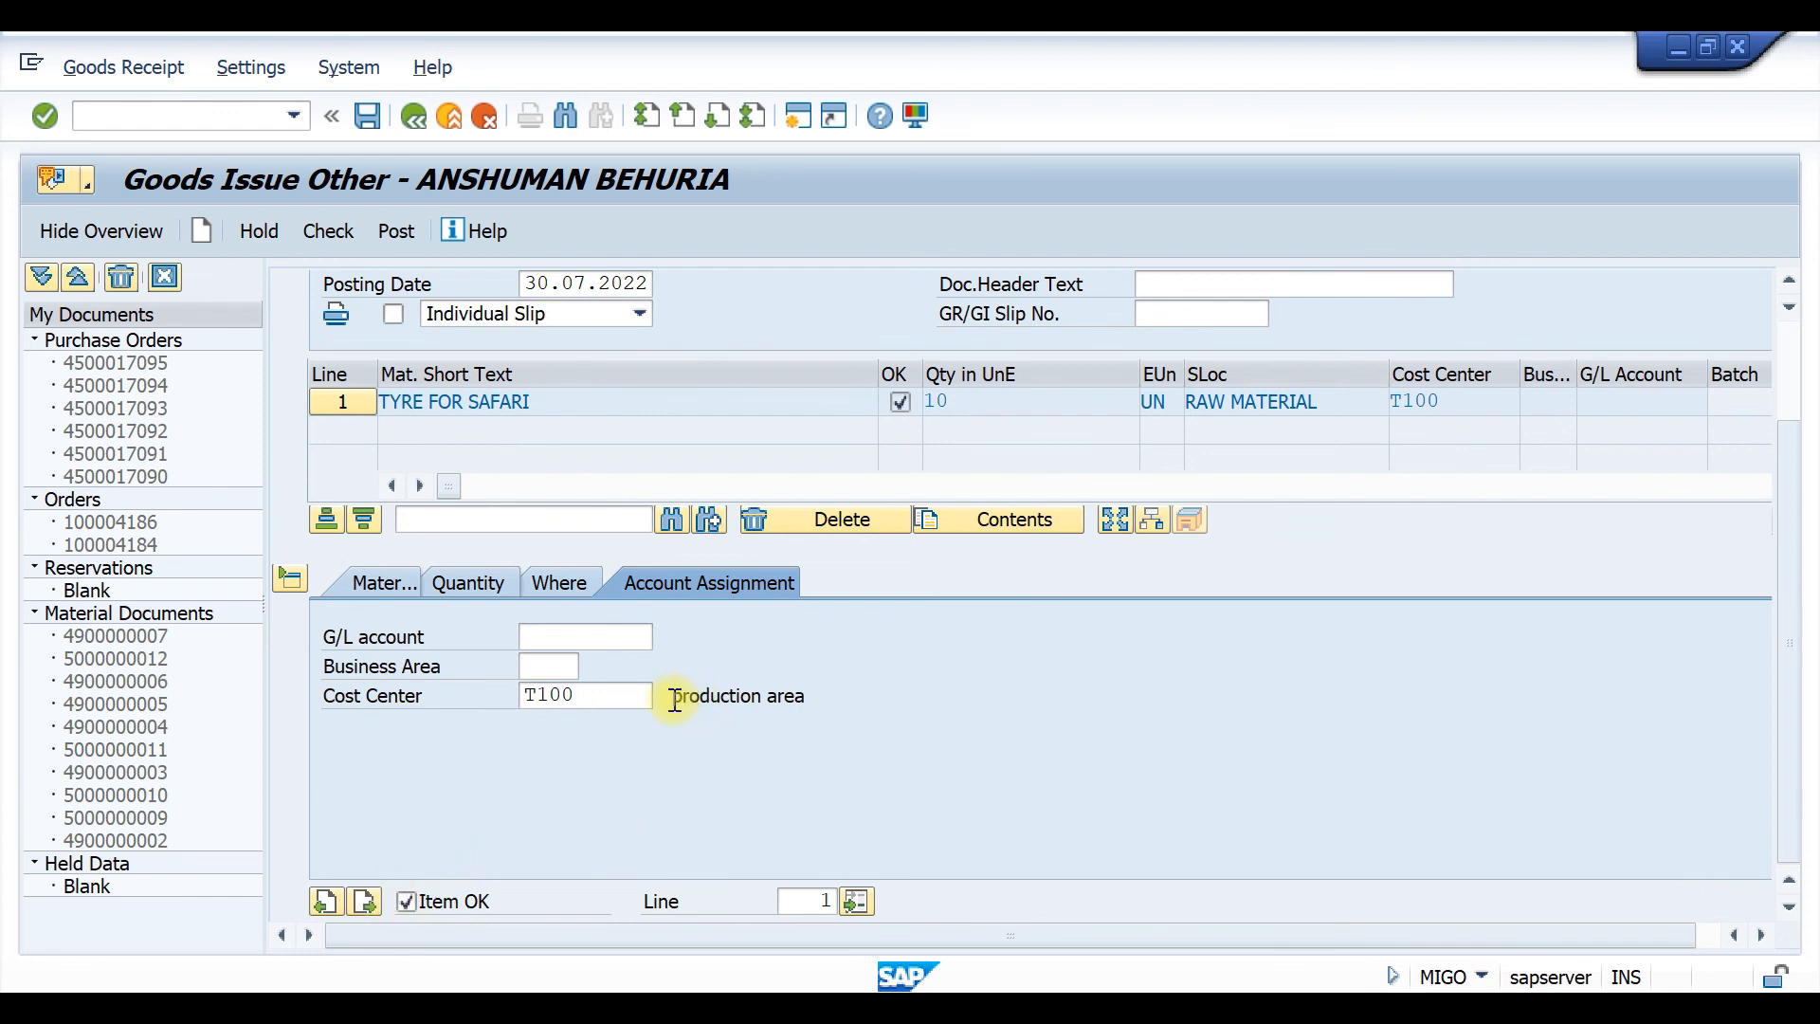
# Review the cost center assignment, check the scrapping document and post it.
pyautogui.moveTo(670, 697); pyautogui.dragTo(856, 699)
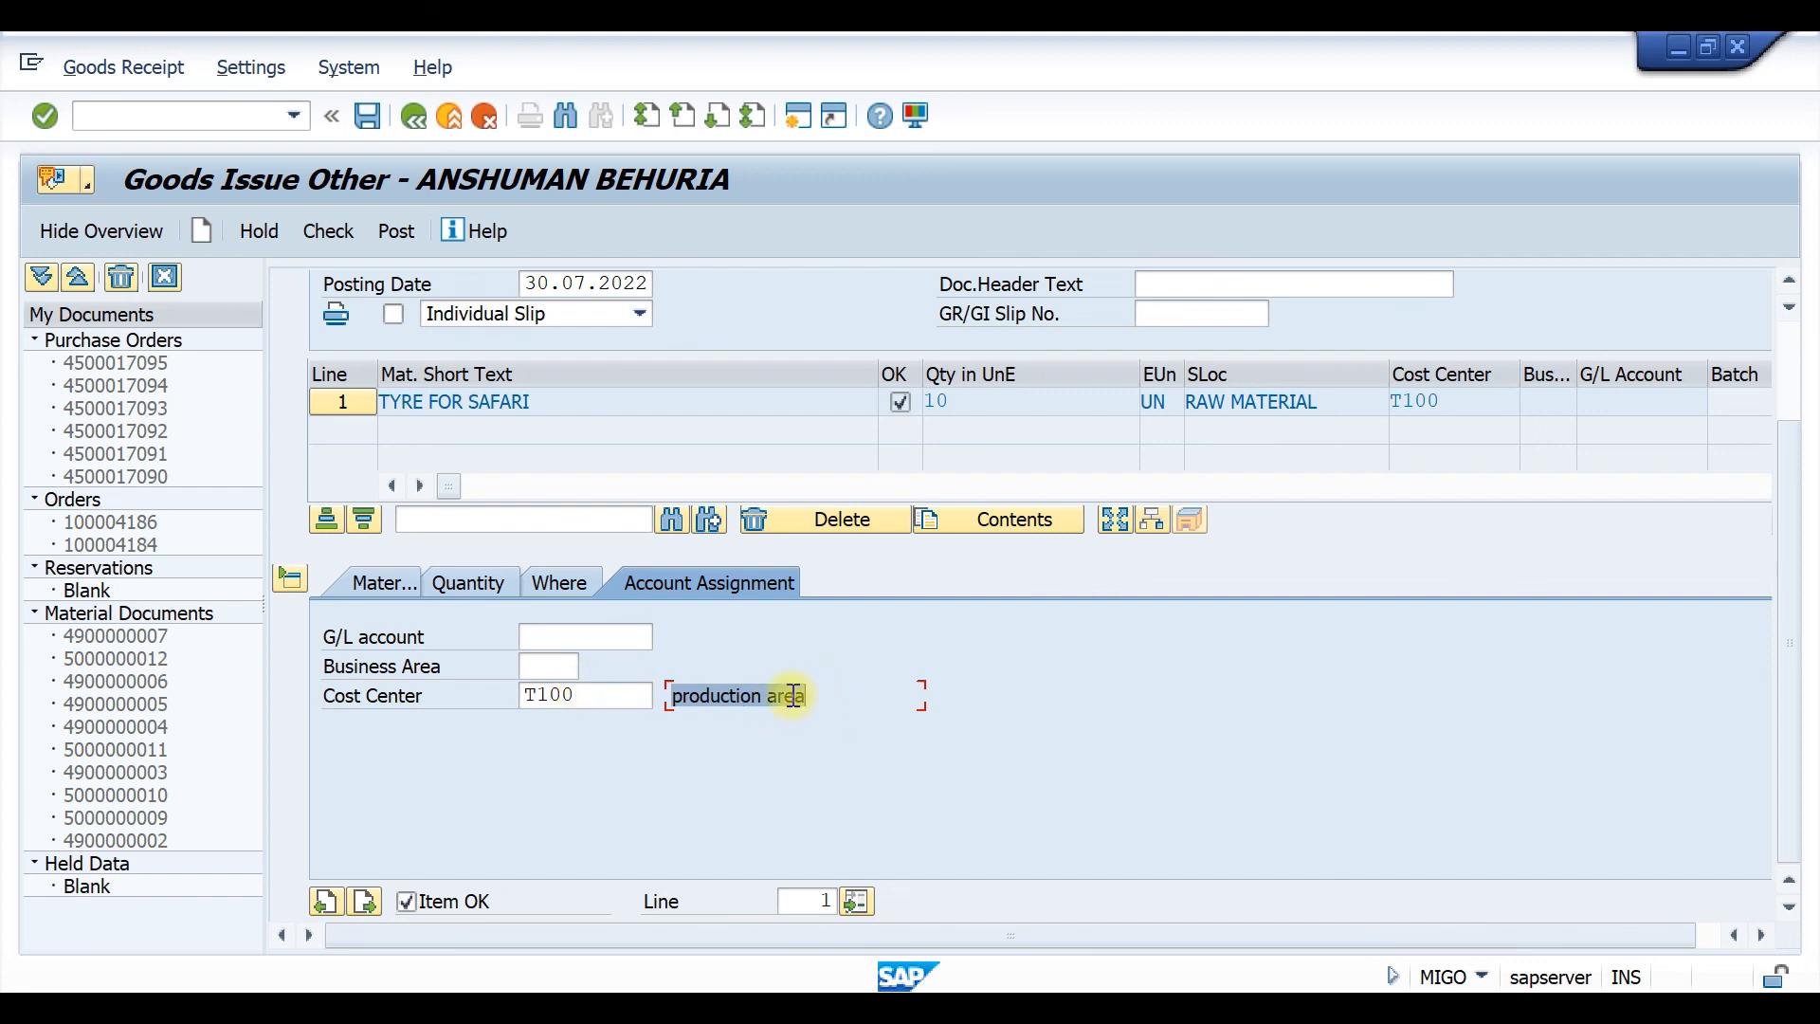
pyautogui.doubleClick(589, 697)
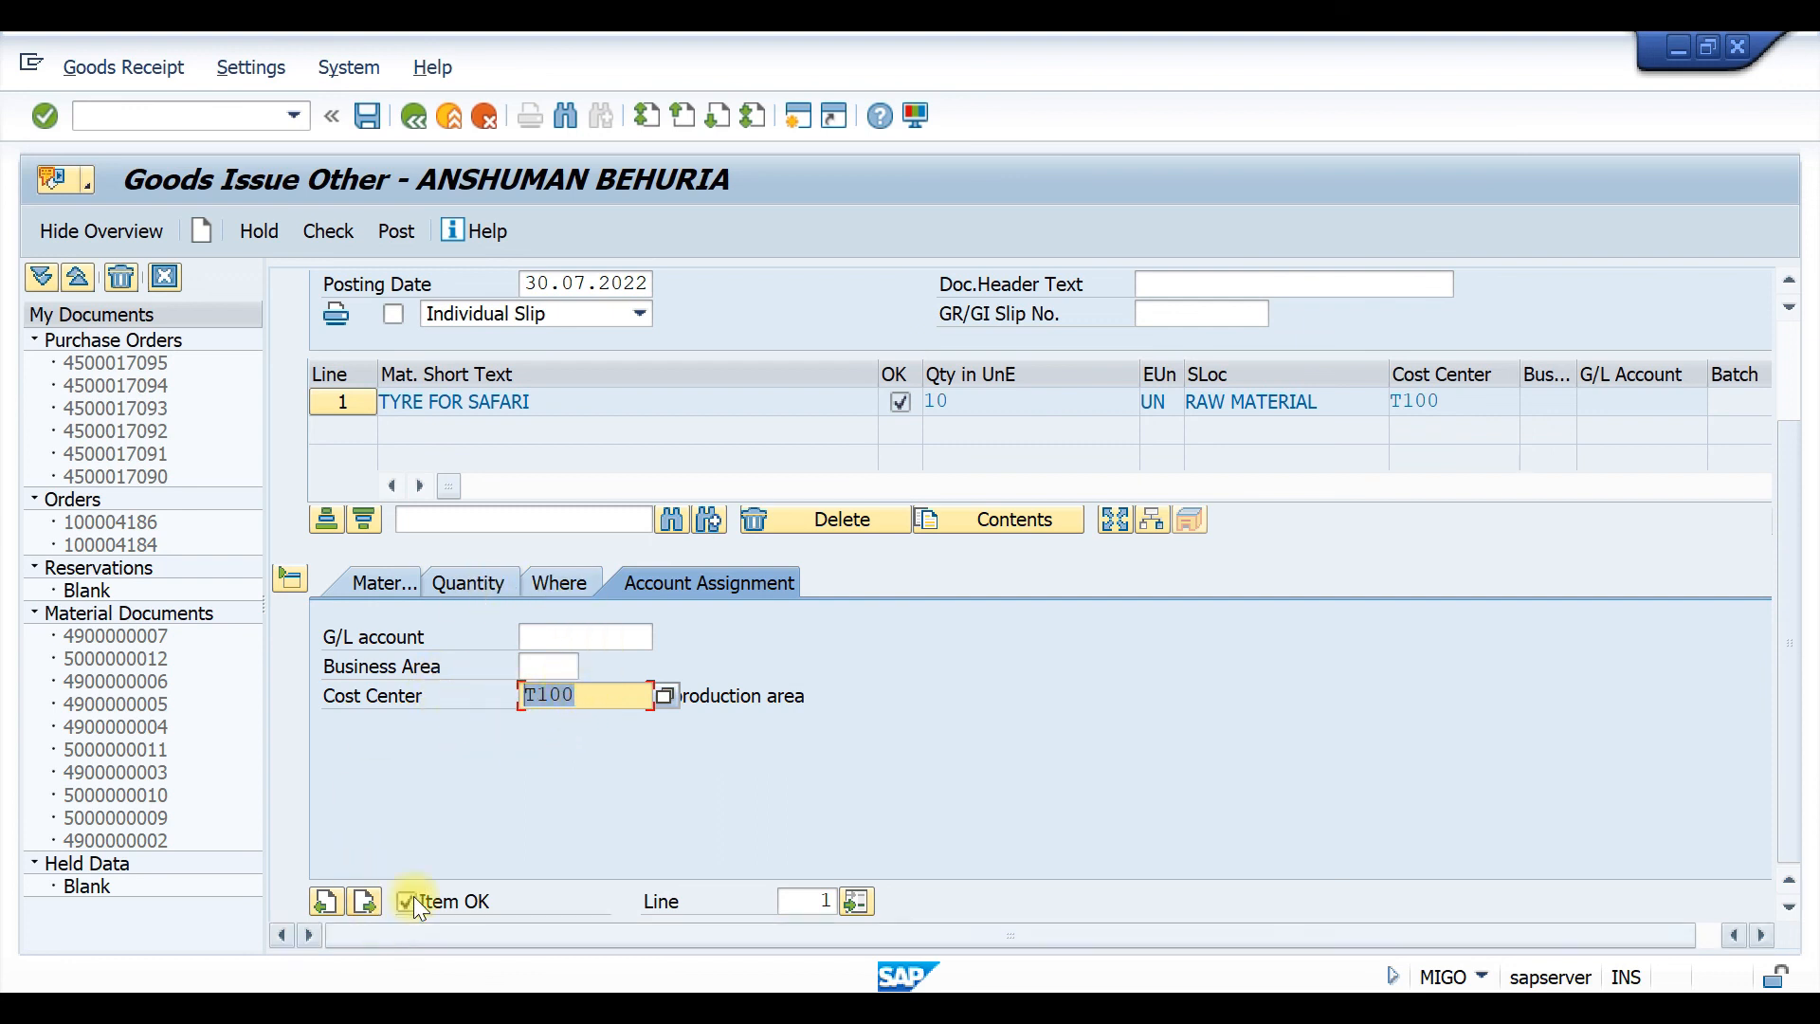
pyautogui.click(339, 228)
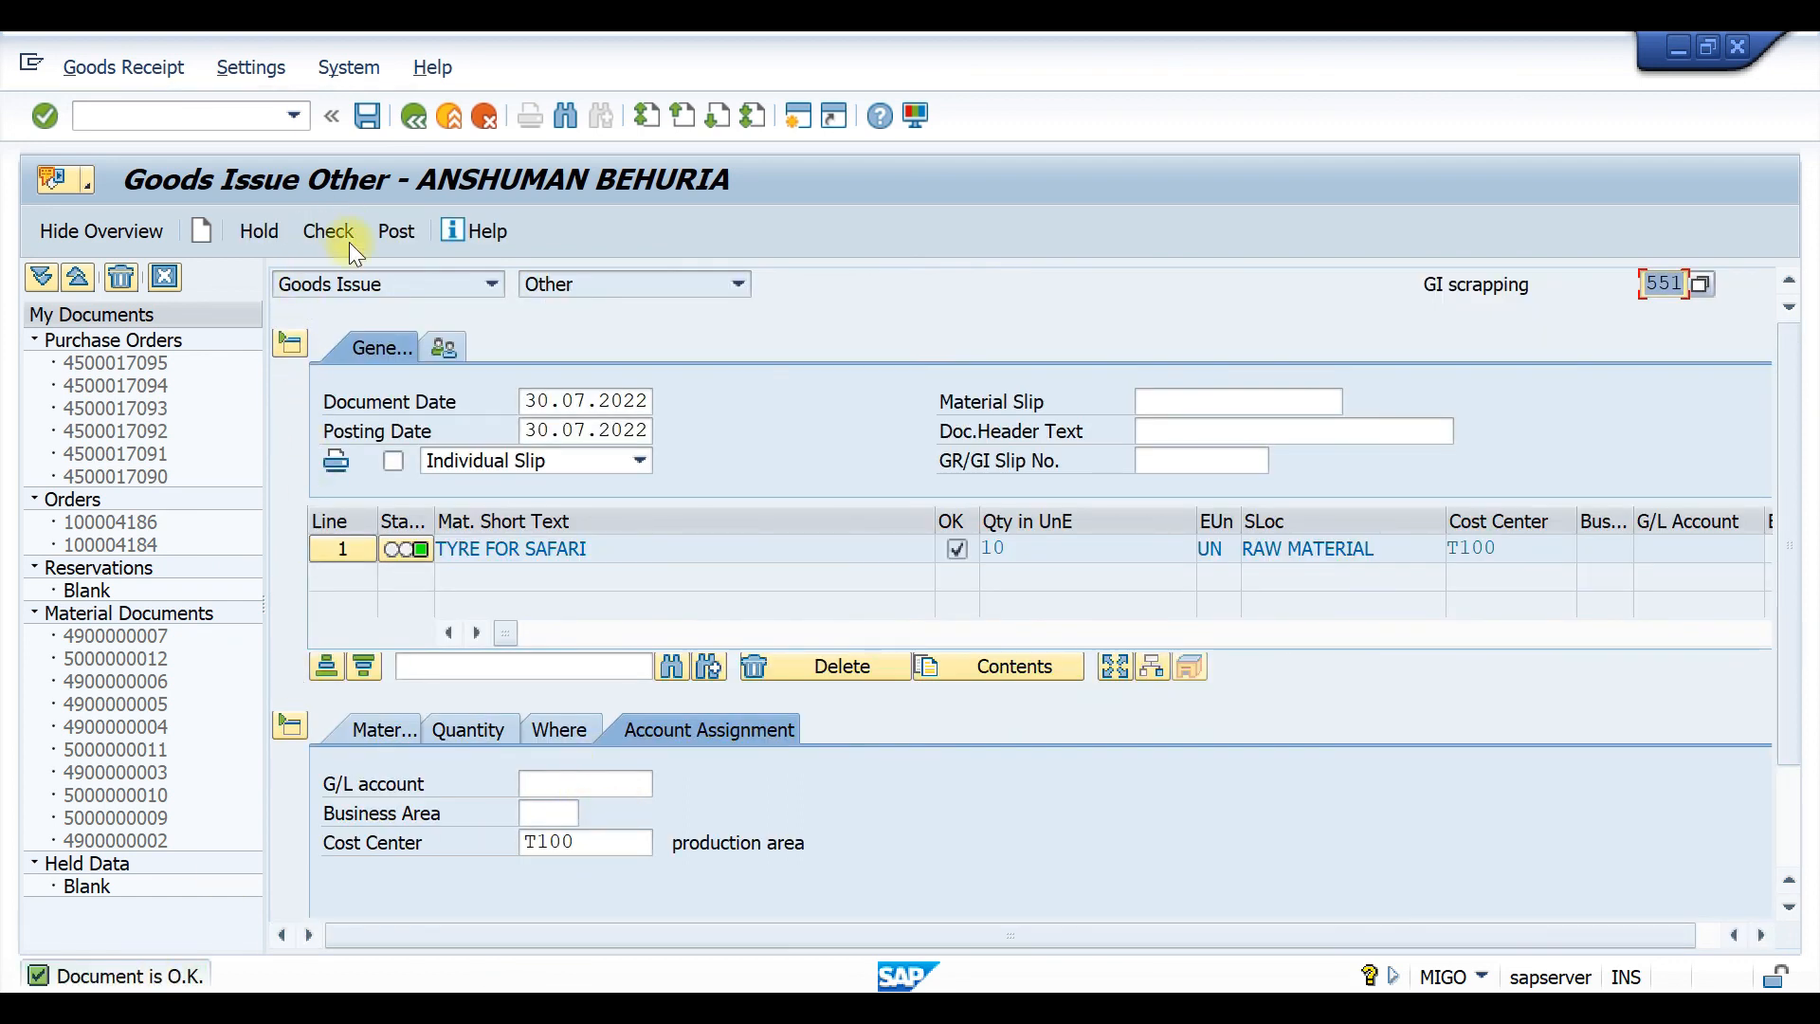
pyautogui.click(397, 231)
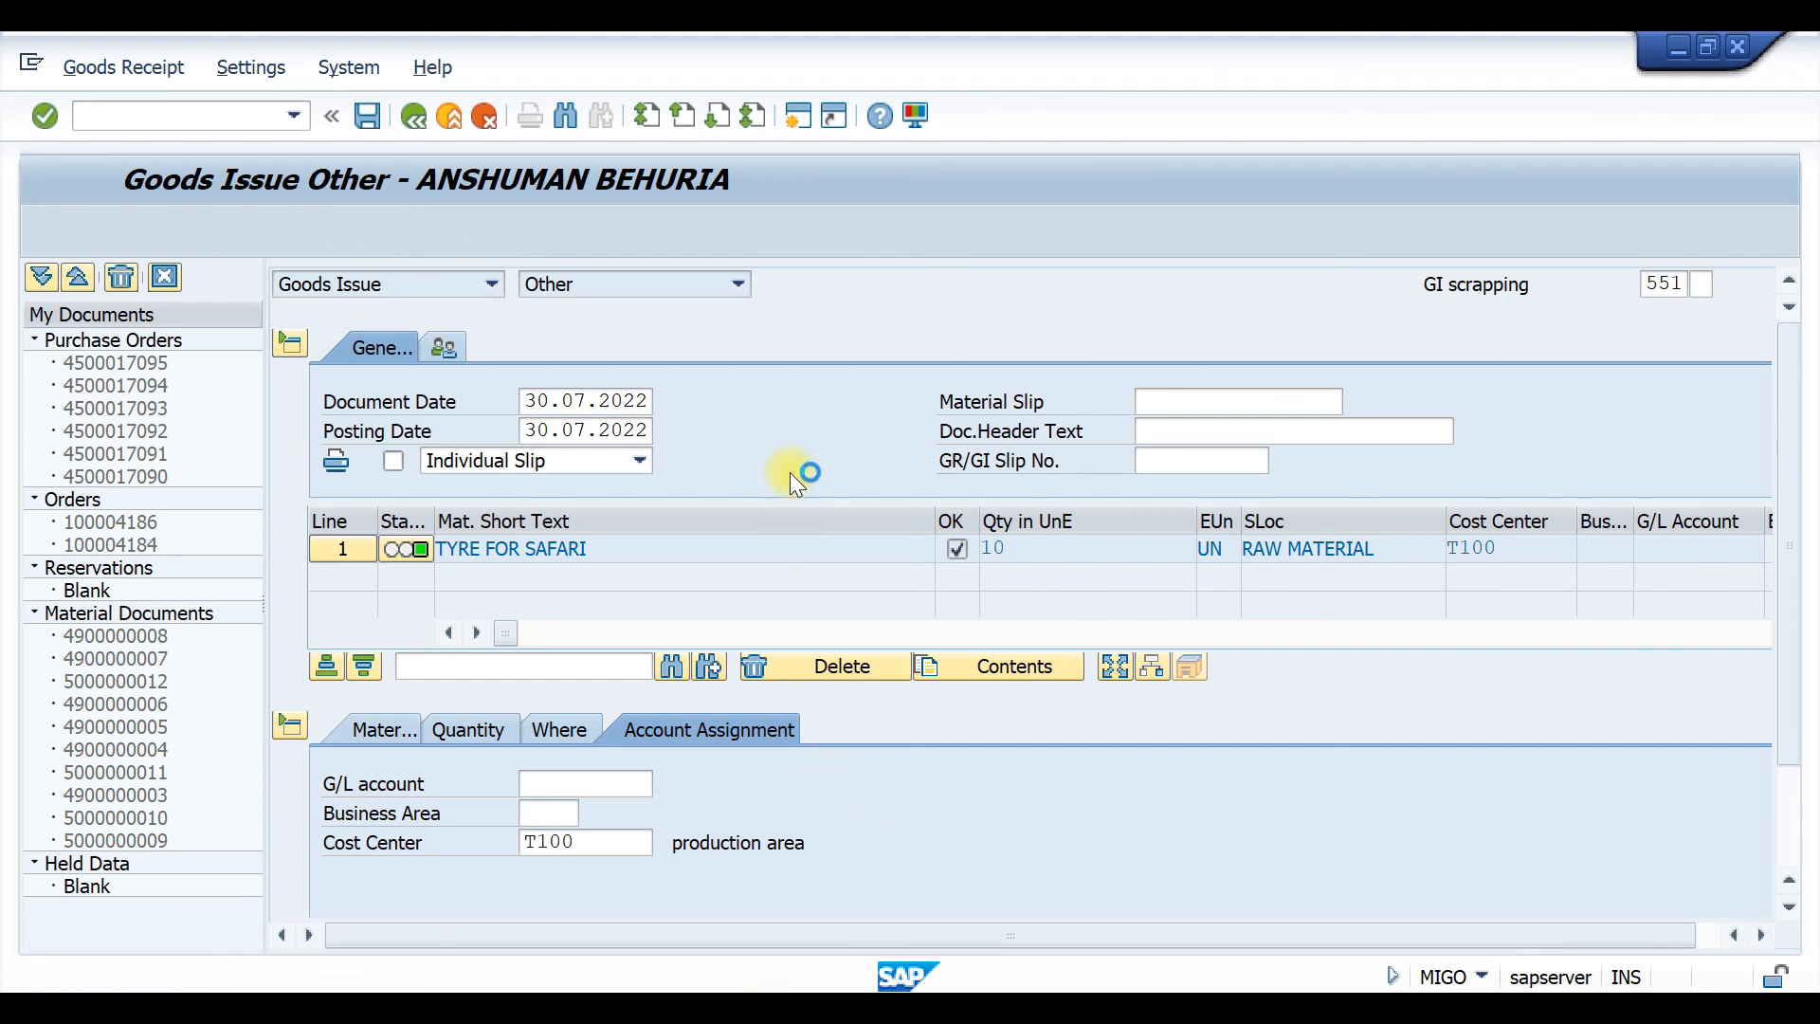